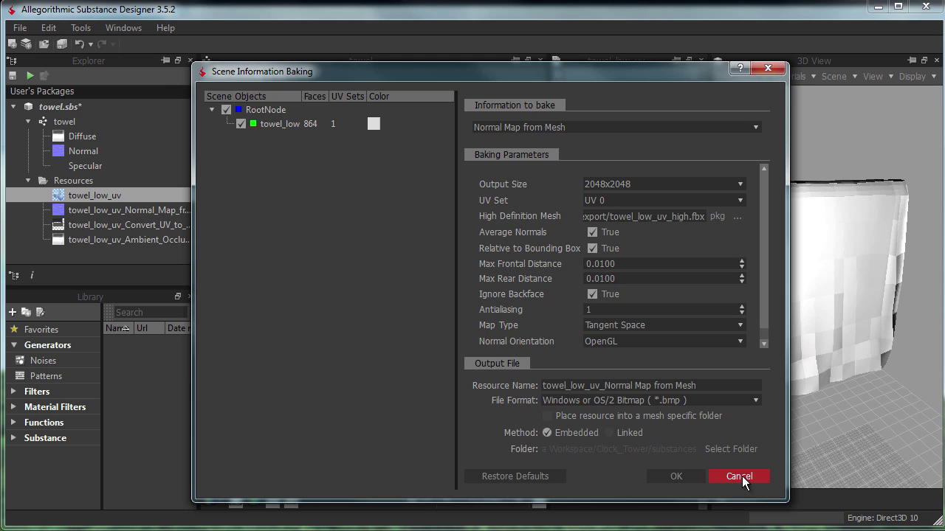
# Cancel the Scene Information Baking dialog without baking, returning to the towel graph.
pyautogui.click(739, 476)
pyautogui.scroll(5, 400, 363)
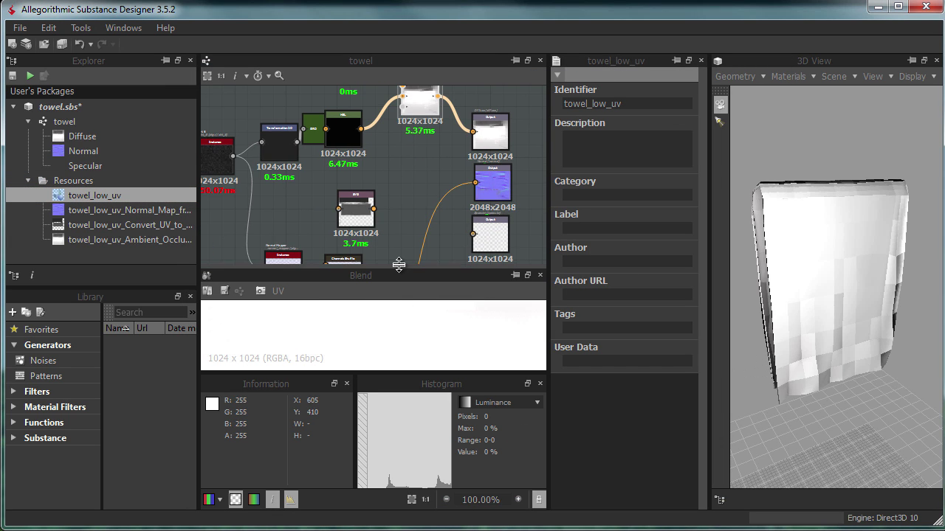
# Connect the Uniform Color node into the Blend node and set its colour to white.
pyautogui.moveTo(399, 270); pyautogui.dragTo(399, 248)
pyautogui.scroll(5, 452, 117)
pyautogui.scroll(-5, 343, 193)
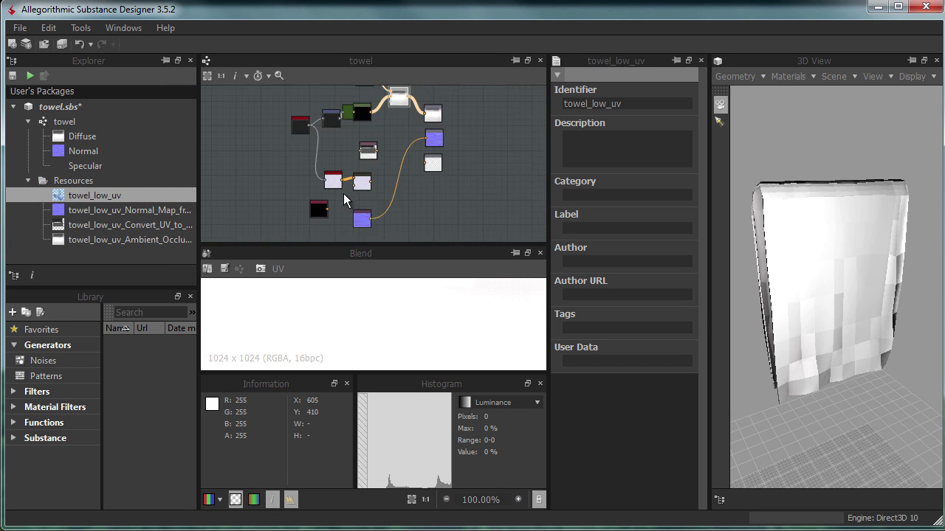
pyautogui.moveTo(328, 188); pyautogui.dragTo(350, 189)
pyautogui.moveTo(353, 183); pyautogui.dragTo(363, 157)
pyautogui.click(571, 369)
pyautogui.click(651, 245)
# Make Channels Shuffle take its alpha from input 2's green channel.
pyautogui.click(383, 154)
pyautogui.click(628, 437)
pyautogui.click(617, 489)
pyautogui.scroll(-5, 419, 321)
pyautogui.scroll(10, 417, 321)
pyautogui.doubleClick(333, 151)
pyautogui.doubleClick(375, 152)
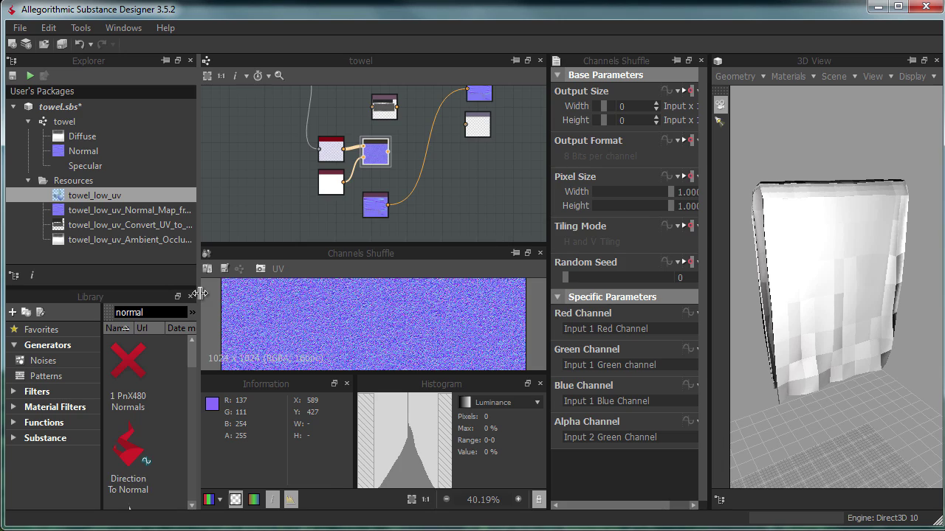
# Add a Normal Combine node and connect the second normal into it.
pyautogui.moveTo(200, 293); pyautogui.dragTo(317, 399)
pyautogui.doubleClick(559, 174)
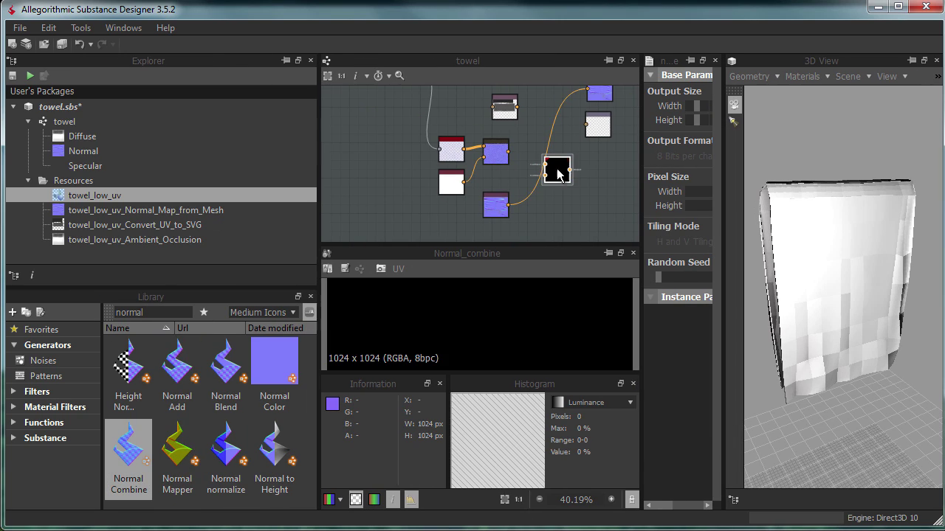
pyautogui.scroll(5, 558, 333)
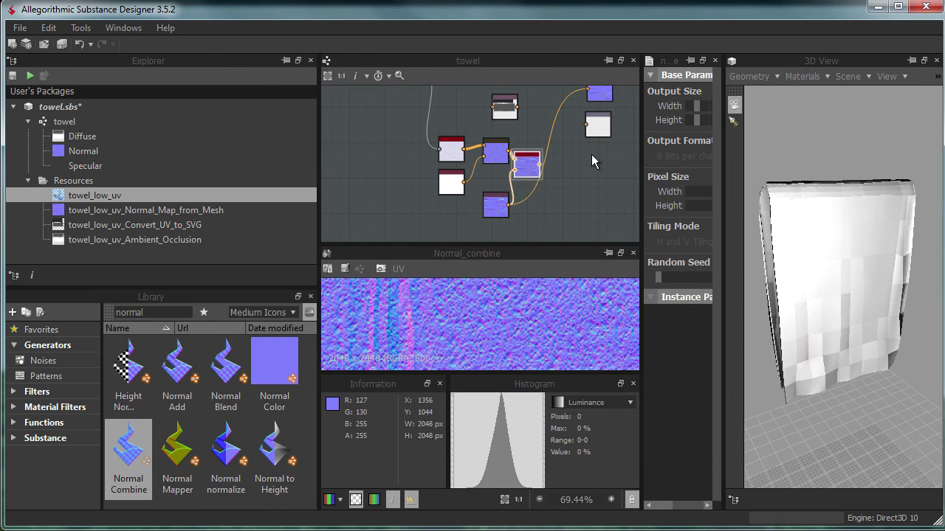
pyautogui.moveTo(559, 177); pyautogui.dragTo(482, 204, button='middle')
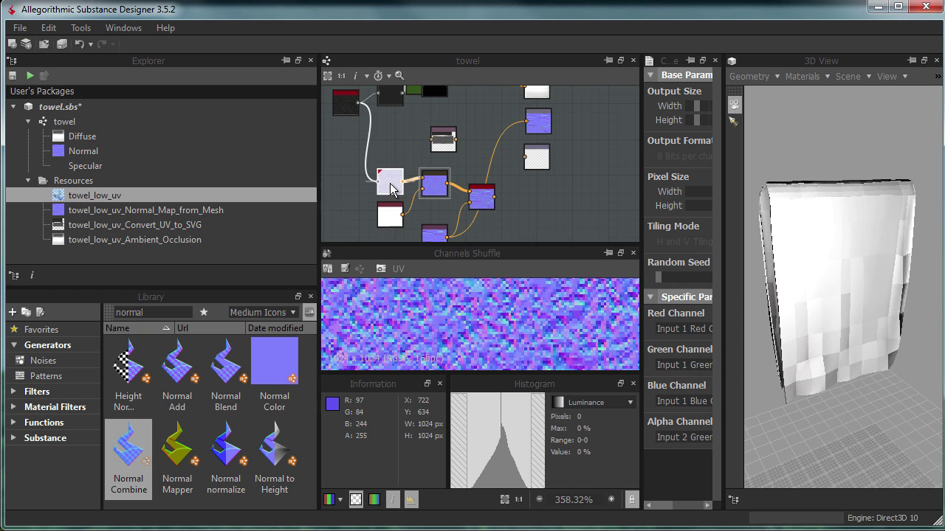
pyautogui.doubleClick(389, 181)
# Insert a Blur node and compare its result with the Channels Shuffle output.
pyautogui.moveTo(425, 168); pyautogui.dragTo(513, 162, button='middle')
pyautogui.press('space')
pyautogui.click(502, 197)
pyautogui.scroll(-5, 528, 201)
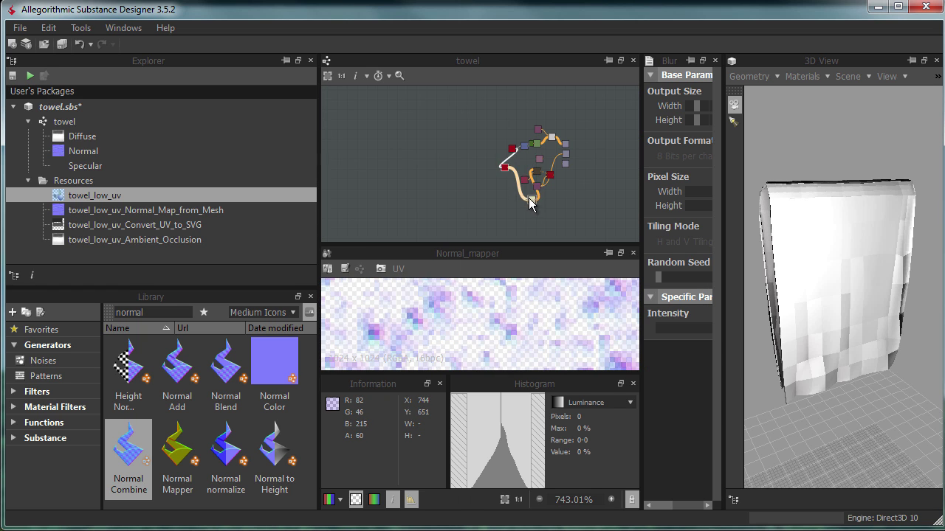
pyautogui.scroll(5, 550, 179)
pyautogui.doubleClick(480, 168)
pyautogui.doubleClick(393, 163)
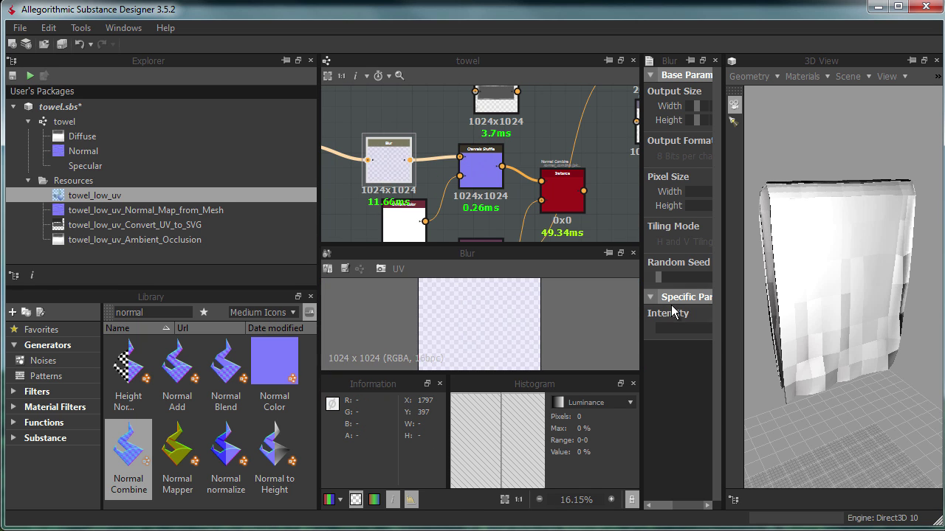
pyautogui.doubleClick(466, 186)
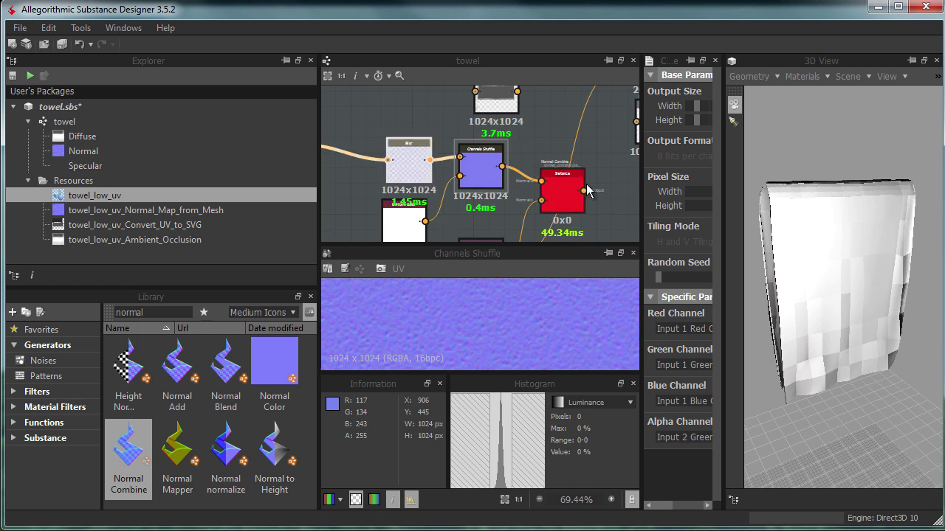
# Preview the Normal Combine output.
pyautogui.scroll(-3, 472, 181)
pyautogui.doubleClick(475, 174)
pyautogui.scroll(-2, 500, 316)
pyautogui.scroll(2, 500, 316)
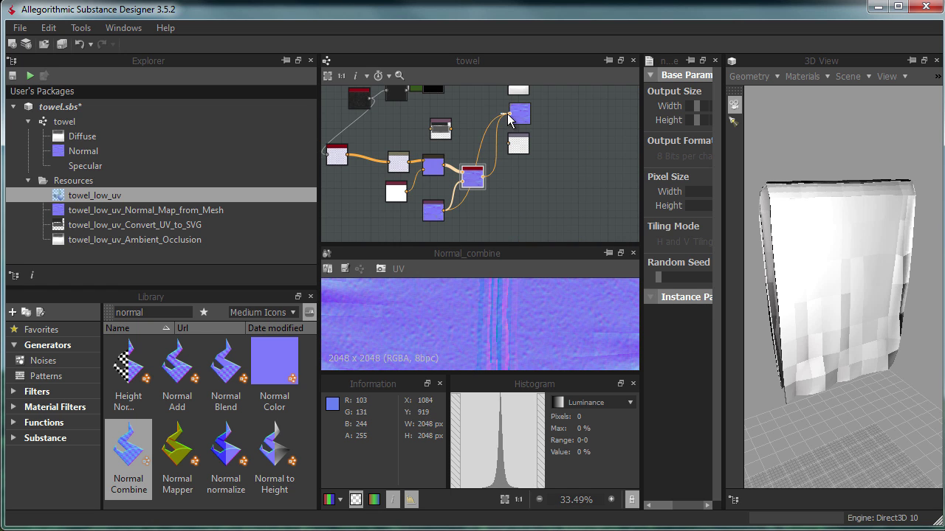
pyautogui.scroll(3, 833, 258)
pyautogui.scroll(-1, 852, 244)
# Wire the white Uniform Color node into Channels Shuffle.
pyautogui.moveTo(358, 142); pyautogui.dragTo(463, 170, button='middle')
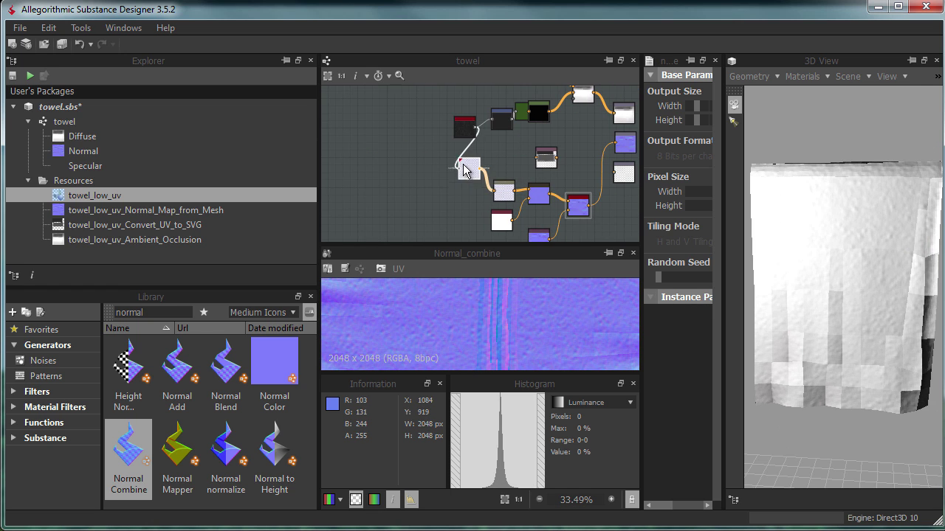
pyautogui.moveTo(499, 125); pyautogui.dragTo(459, 126)
pyautogui.doubleClick(459, 121)
pyautogui.scroll(3, 795, 333)
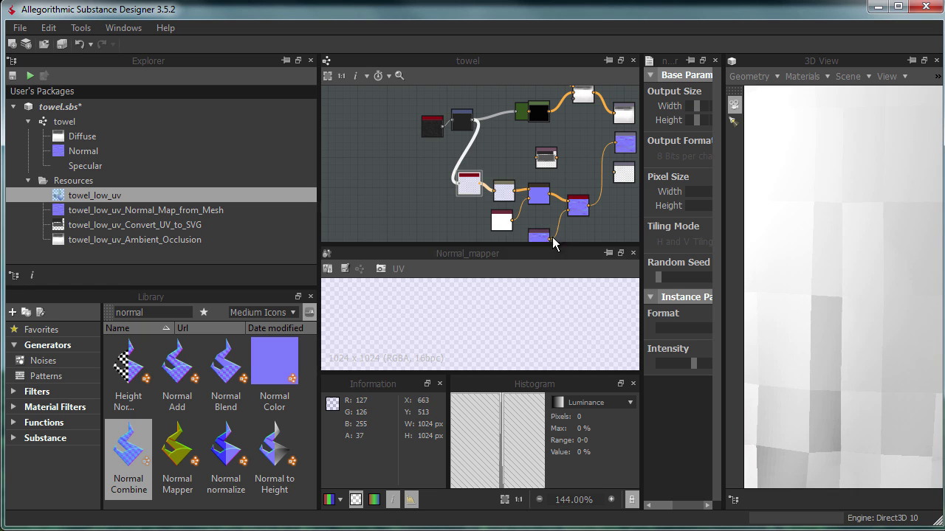
pyautogui.doubleClick(537, 195)
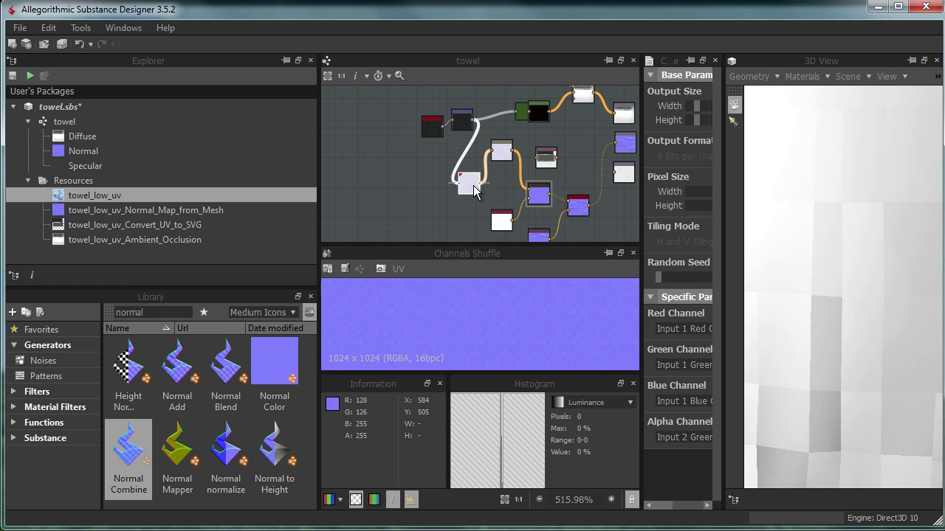
pyautogui.doubleClick(474, 190)
pyautogui.moveTo(480, 183); pyautogui.dragTo(545, 193)
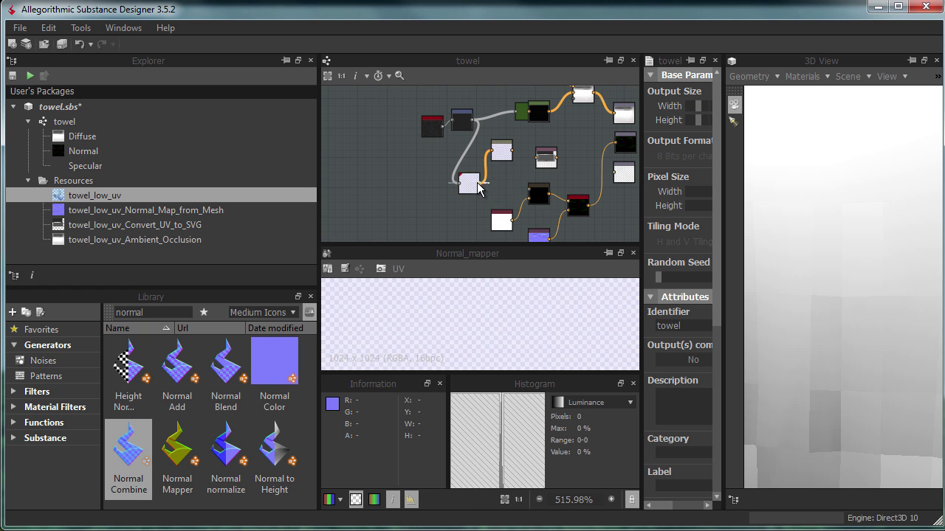
# Insert a Sharpen node before Normal Combine and set its Intensity slightly above zero.
pyautogui.moveTo(578, 206); pyautogui.dragTo(468, 171, button='middle')
pyautogui.doubleClick(468, 171)
pyautogui.scroll(10, 516, 315)
pyautogui.rightClick(426, 162)
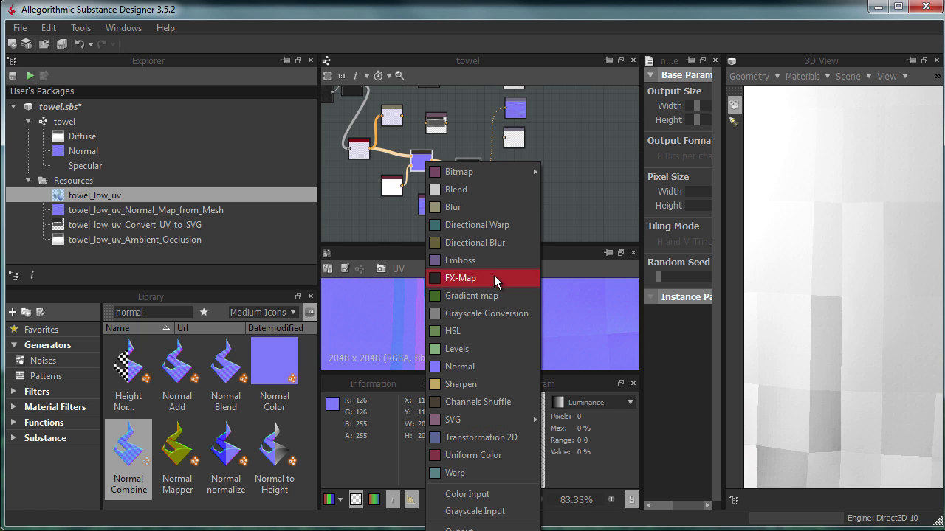
pyautogui.click(484, 384)
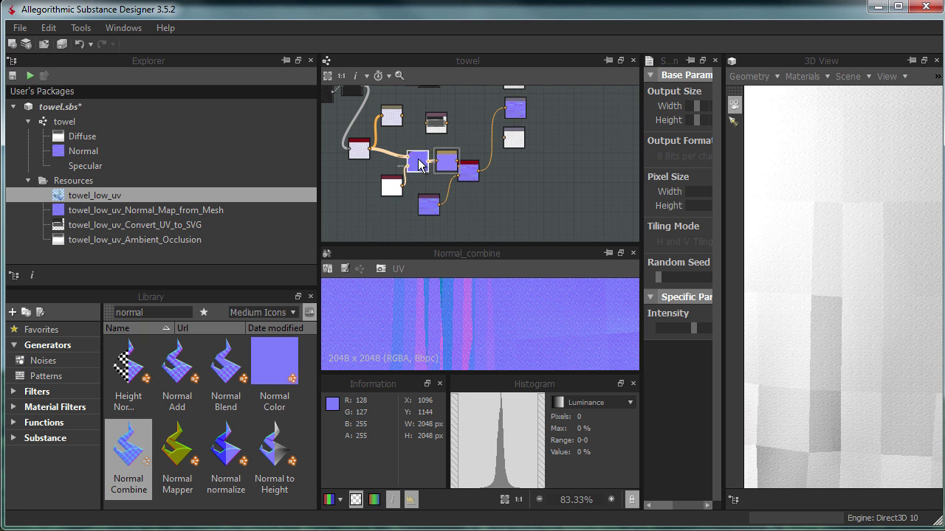
pyautogui.moveTo(815, 277); pyautogui.dragTo(812, 222)
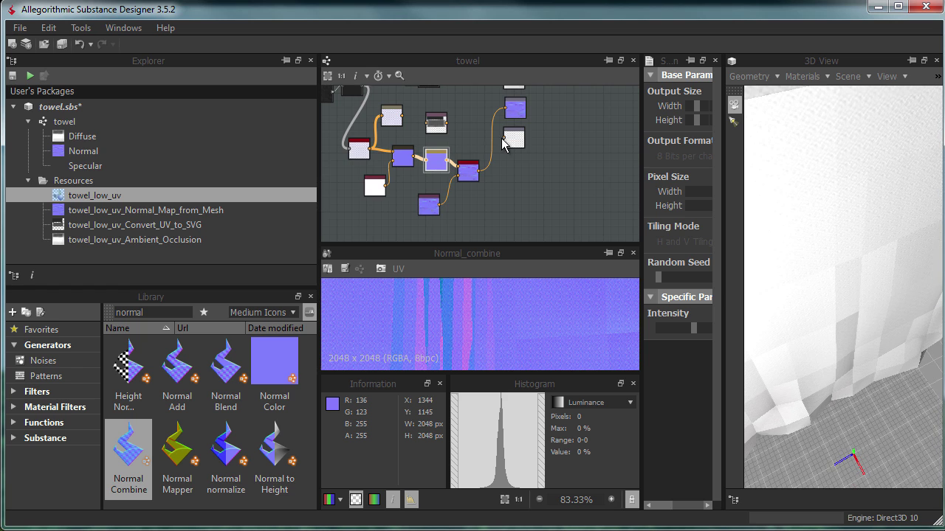
pyautogui.doubleClick(436, 161)
pyautogui.scroll(5, 422, 145)
pyautogui.click(657, 330)
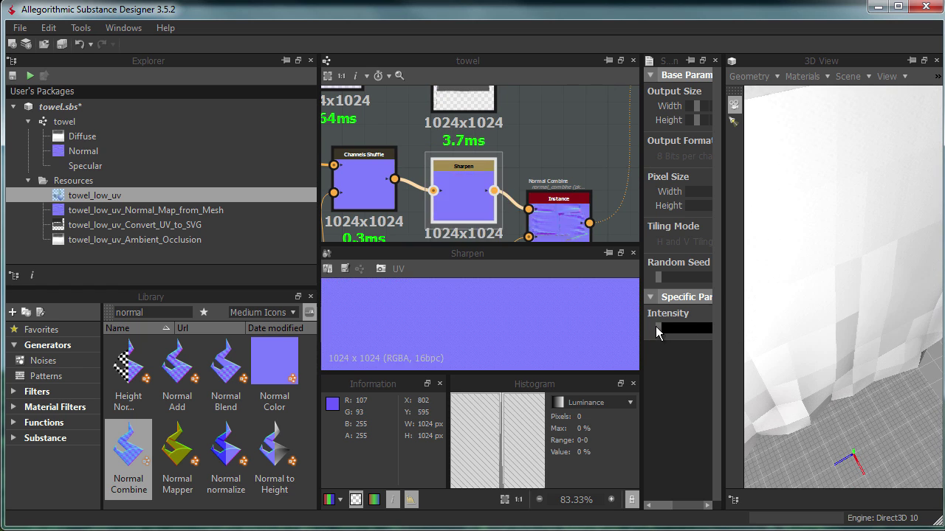
pyautogui.click(666, 327)
pyautogui.click(652, 330)
# Save the towel.sbs package.
pyautogui.click(65, 108)
pyautogui.hotkey('ctrl', 's')
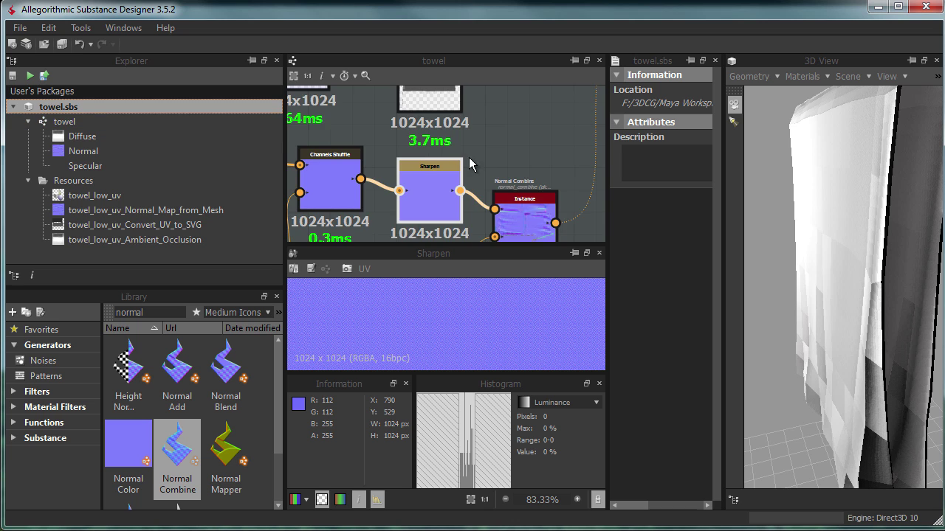
pyautogui.scroll(-4, 429, 158)
pyautogui.moveTo(429, 159)
pyautogui.mouseDown(button='middle')
pyautogui.moveTo(417, 157)
pyautogui.moveTo(348, 238)
pyautogui.mouseUp(button='middle')
pyautogui.rightClick(495, 185)
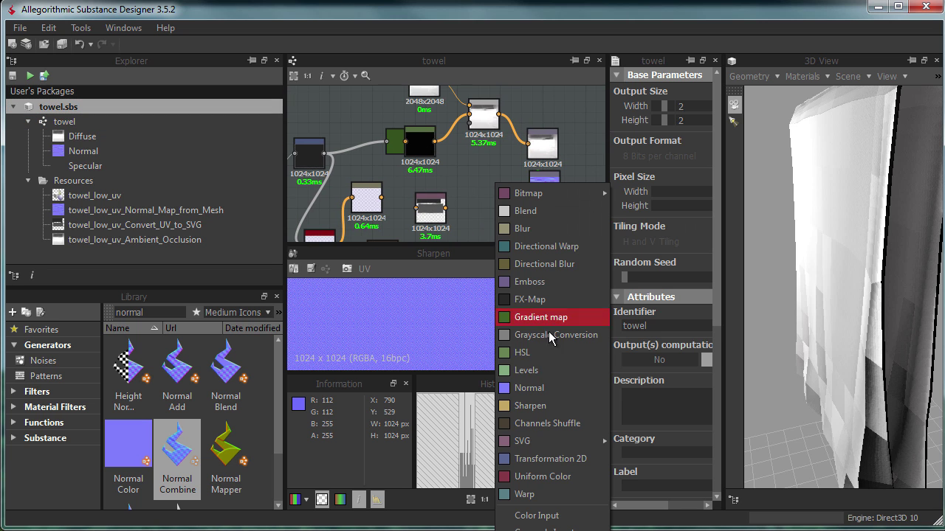
# Add a Levels node and a Normal Map comment pin by the normal node group.
pyautogui.click(555, 371)
pyautogui.scroll(-3, 443, 140)
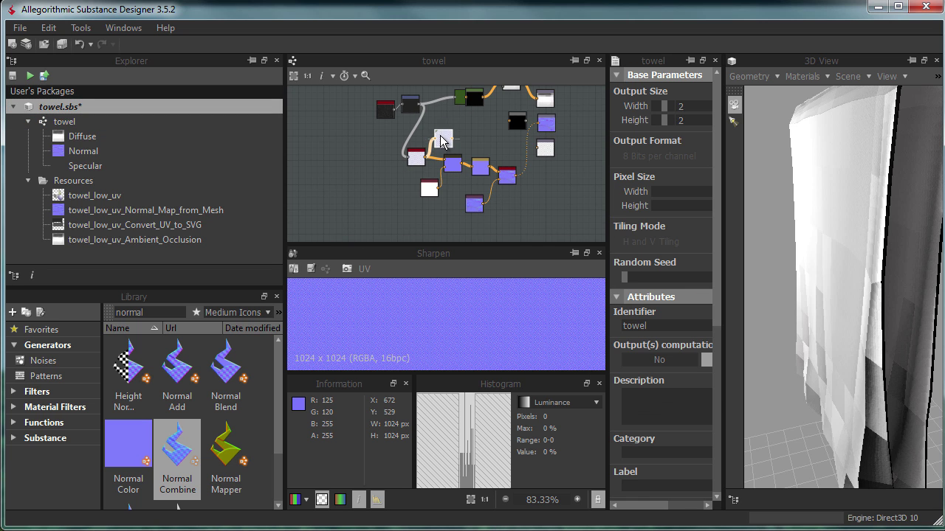
pyautogui.moveTo(429, 138); pyautogui.dragTo(376, 203)
pyautogui.moveTo(559, 151); pyautogui.dragTo(483, 162, button='middle')
pyautogui.rightClick(458, 154)
pyautogui.moveTo(537, 161)
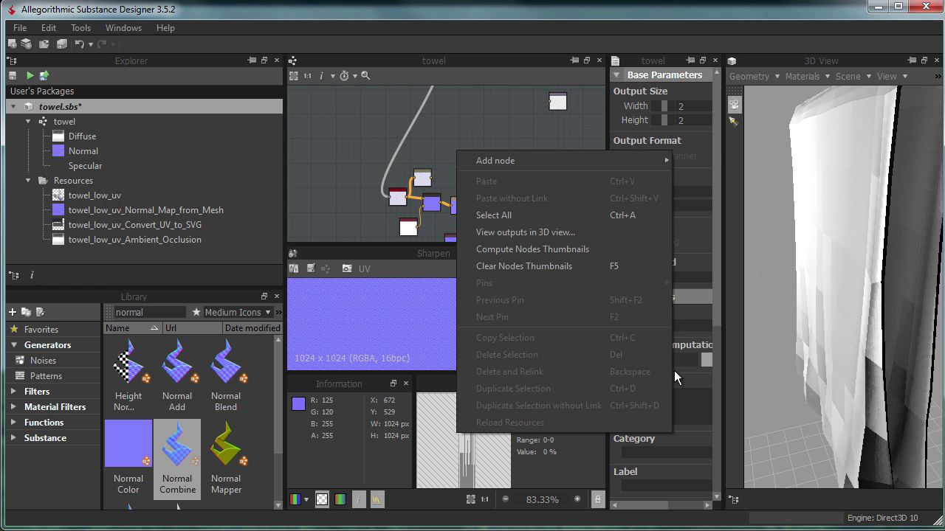
pyautogui.click(468, 162)
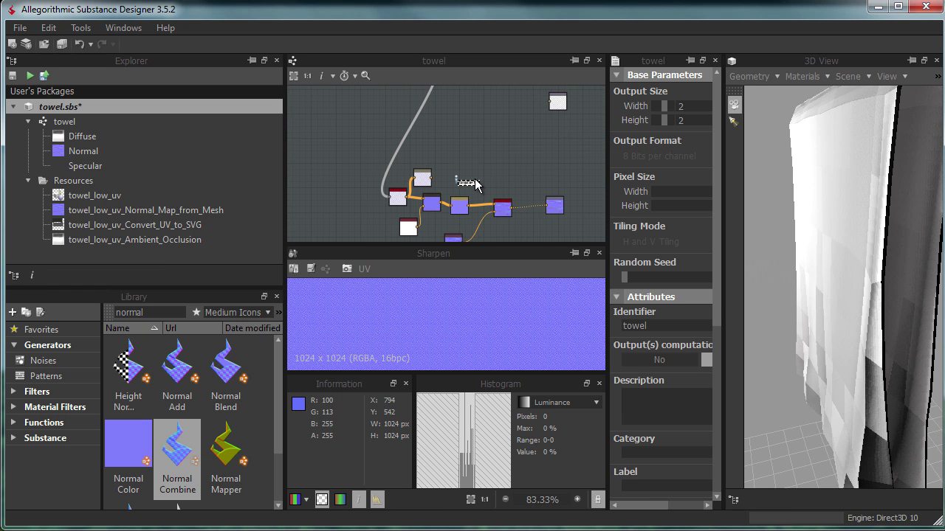
# Feed the base image into a Grayscale Conversion node, then delete that node.
pyautogui.scroll(5, 475, 178)
pyautogui.scroll(-3, 452, 179)
pyautogui.scroll(-2, 445, 177)
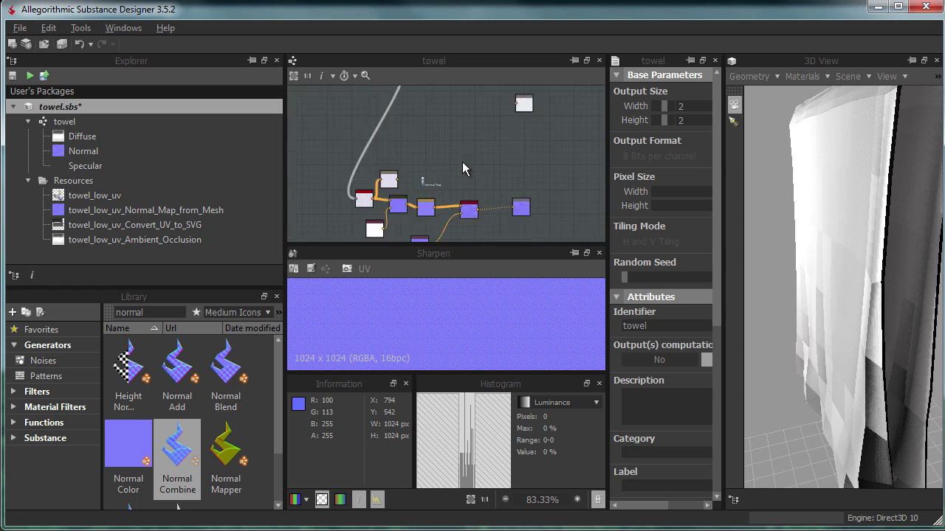
pyautogui.scroll(3, 505, 190)
pyautogui.moveTo(590, 122); pyautogui.dragTo(476, 130, button='middle')
pyautogui.scroll(-1, 377, 227)
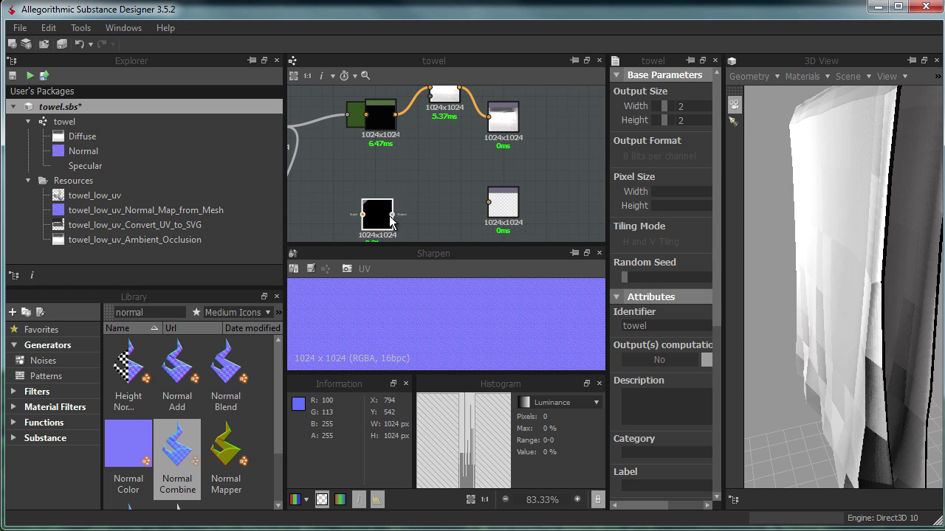
pyautogui.click(397, 209)
pyautogui.moveTo(391, 174); pyautogui.dragTo(464, 189, button='middle')
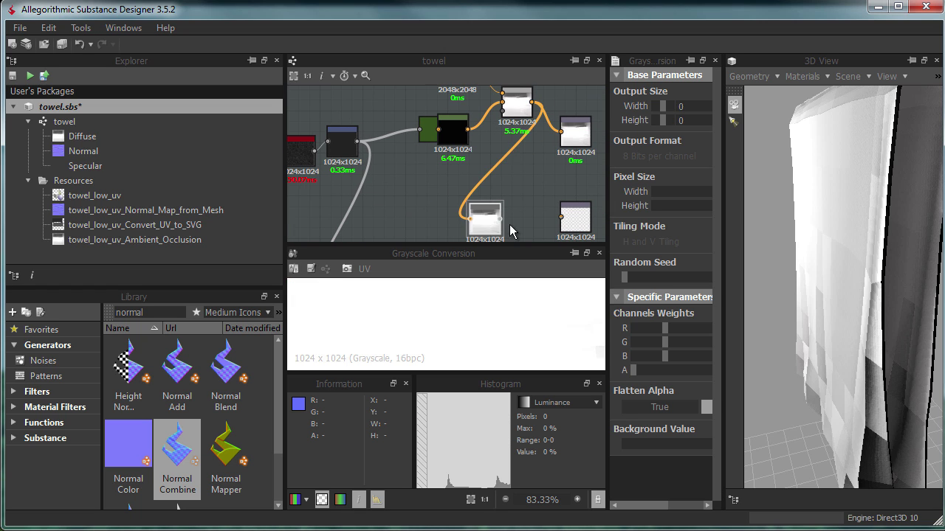
pyautogui.moveTo(357, 140); pyautogui.dragTo(455, 212)
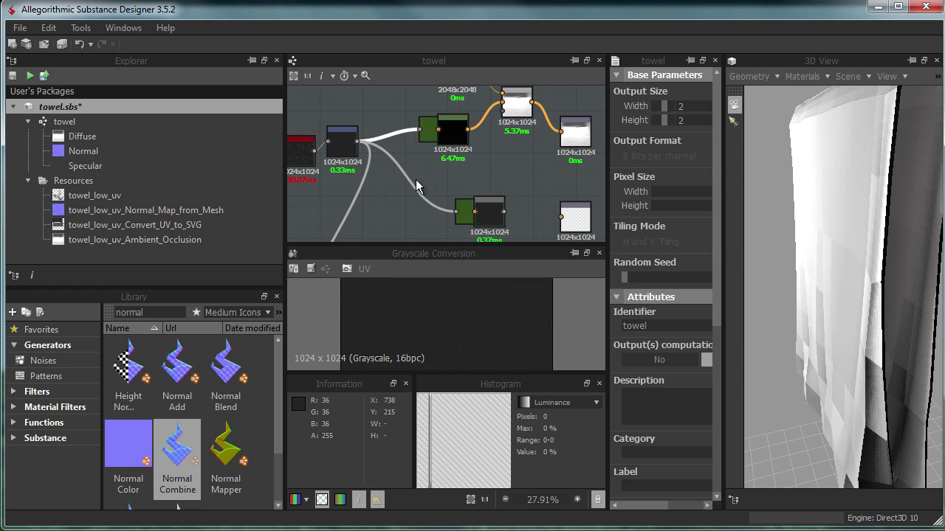
pyautogui.click(481, 213)
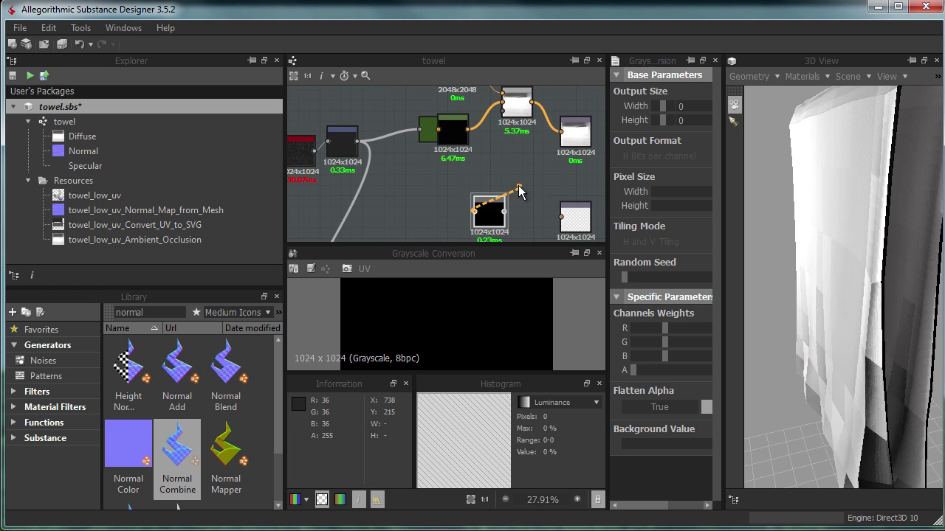
pyautogui.press('Delete')
# Add an HSL node with zero saturation and lower lightness, feeding the Specular output.
pyautogui.press('space')
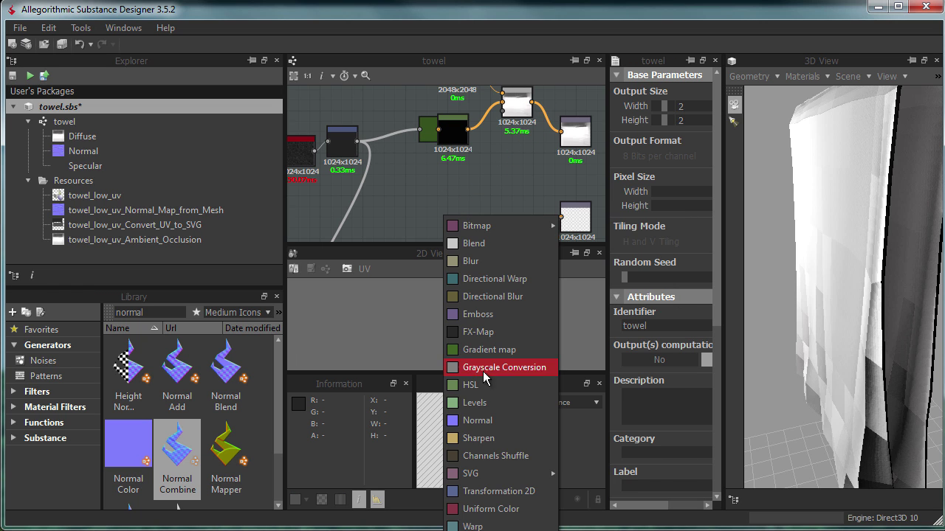
pyautogui.click(490, 382)
pyautogui.moveTo(535, 109); pyautogui.dragTo(534, 103)
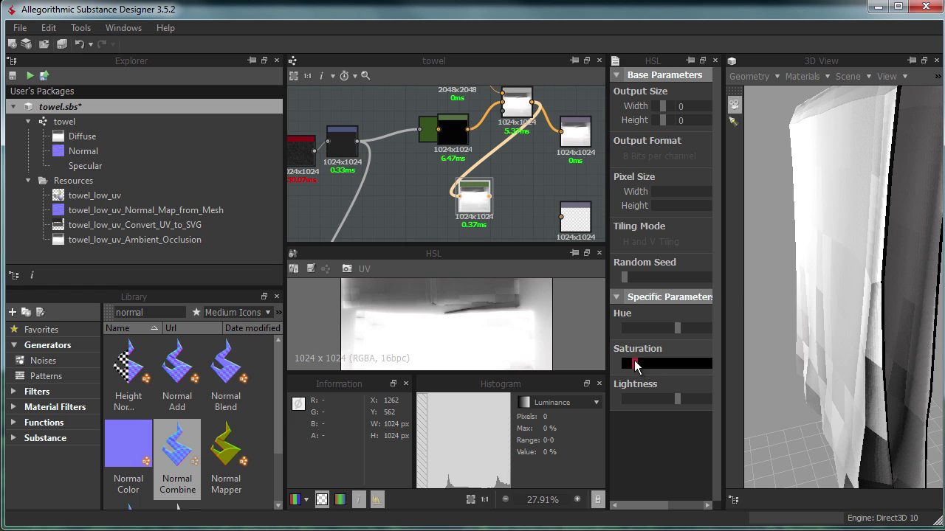
pyautogui.moveTo(622, 367); pyautogui.dragTo(620, 367)
pyautogui.moveTo(677, 399); pyautogui.dragTo(631, 386)
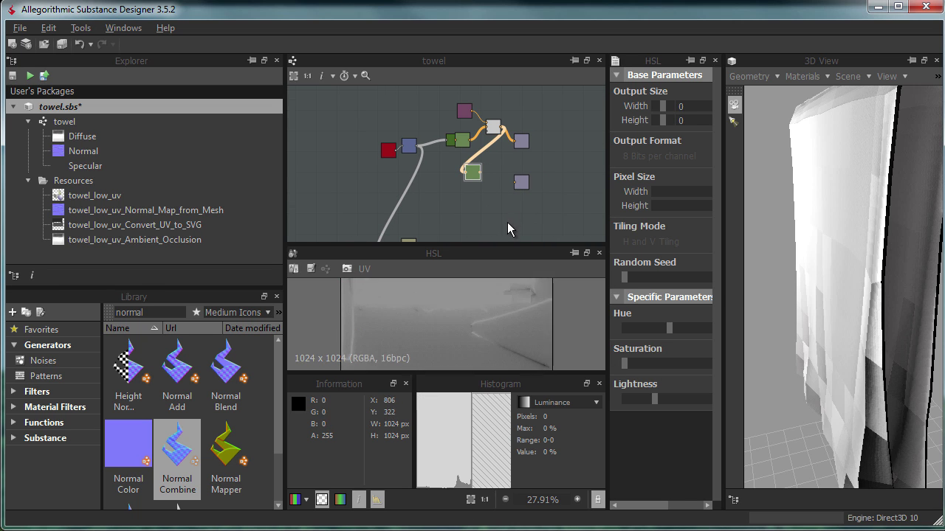
pyautogui.moveTo(507, 222); pyautogui.dragTo(449, 169, button='middle')
pyautogui.moveTo(449, 163); pyautogui.dragTo(526, 177)
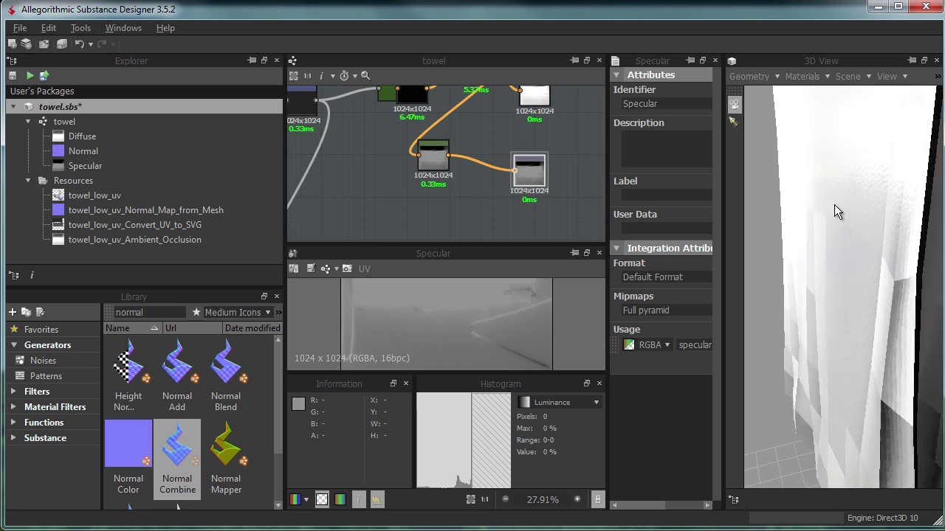
# Publish the towel package as towel.sbsar.
pyautogui.click(433, 155)
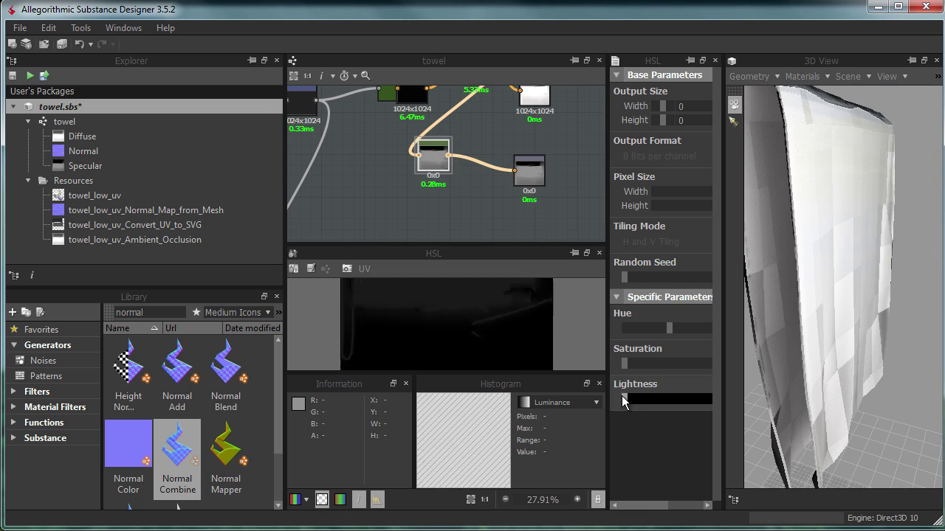
pyautogui.click(125, 124)
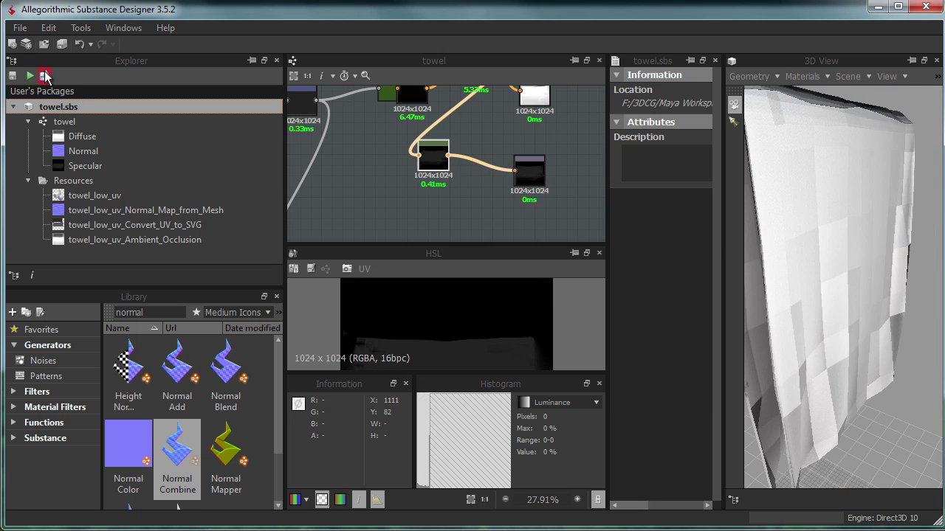
pyautogui.click(44, 76)
pyautogui.click(526, 474)
pyautogui.click(597, 363)
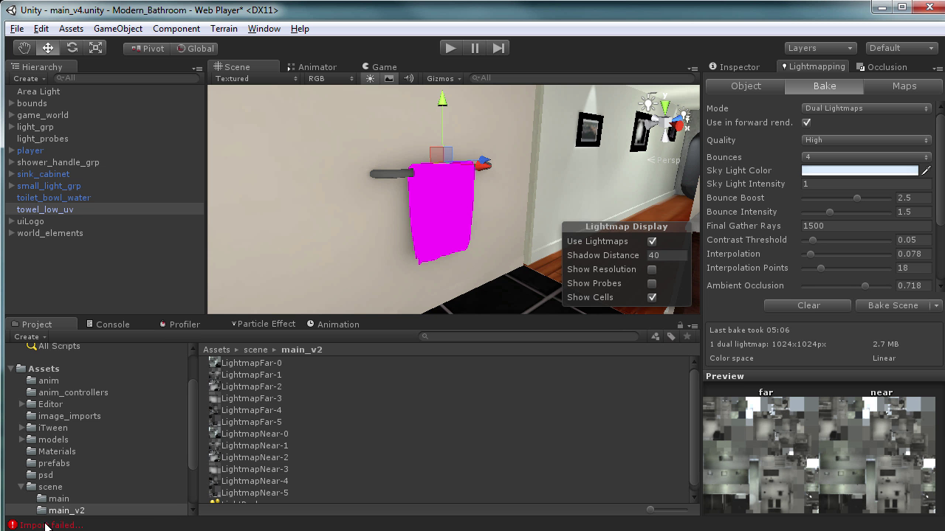
# Check the Console import error, then orbit around and frame the towel on its rail.
pyautogui.click(42, 526)
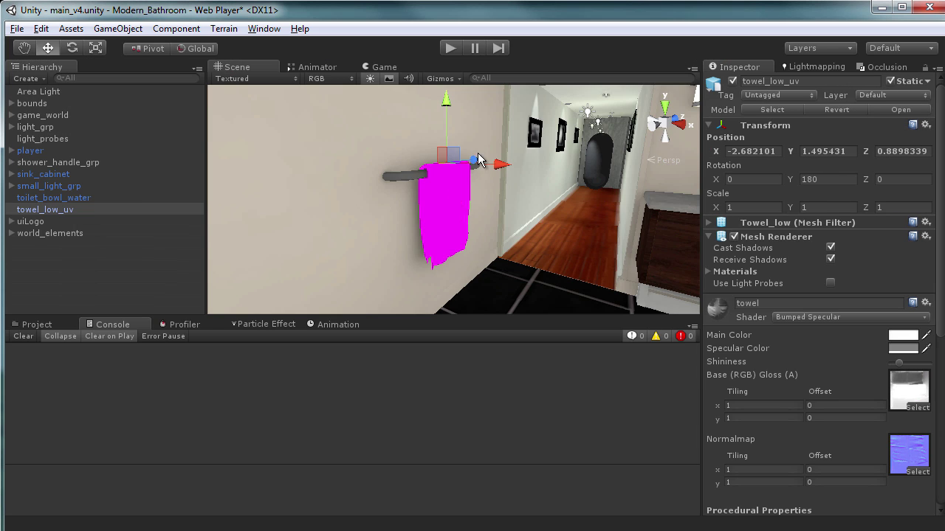
pyautogui.scroll(3, 449, 204)
pyautogui.keyDown('alt'); pyautogui.moveTo(449, 203); pyautogui.dragTo(369, 151); pyautogui.keyUp('alt')
pyautogui.press('f')
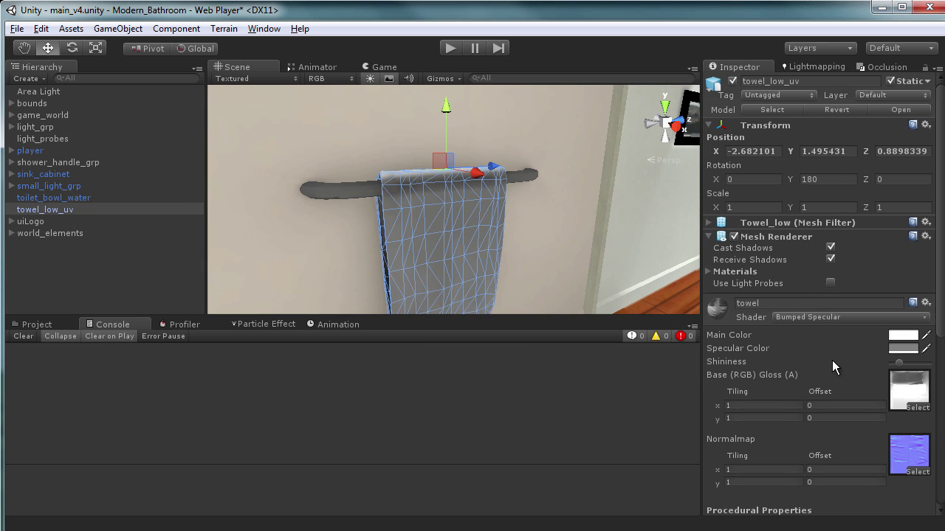
pyautogui.scroll(-5, 850, 289)
pyautogui.scroll(3, 494, 211)
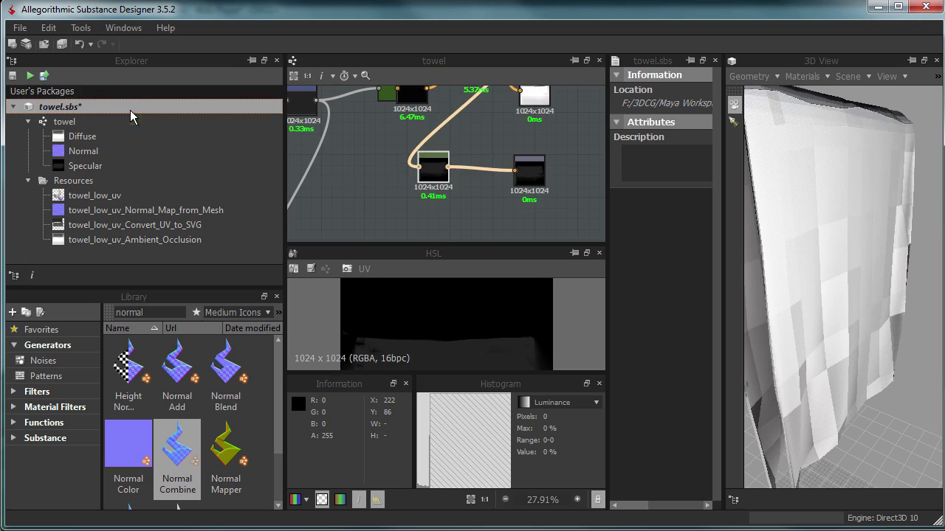
# Republish towel.sbsar, replacing the existing published file.
pyautogui.click(43, 75)
pyautogui.click(541, 465)
pyautogui.click(525, 359)
pyautogui.click(574, 353)
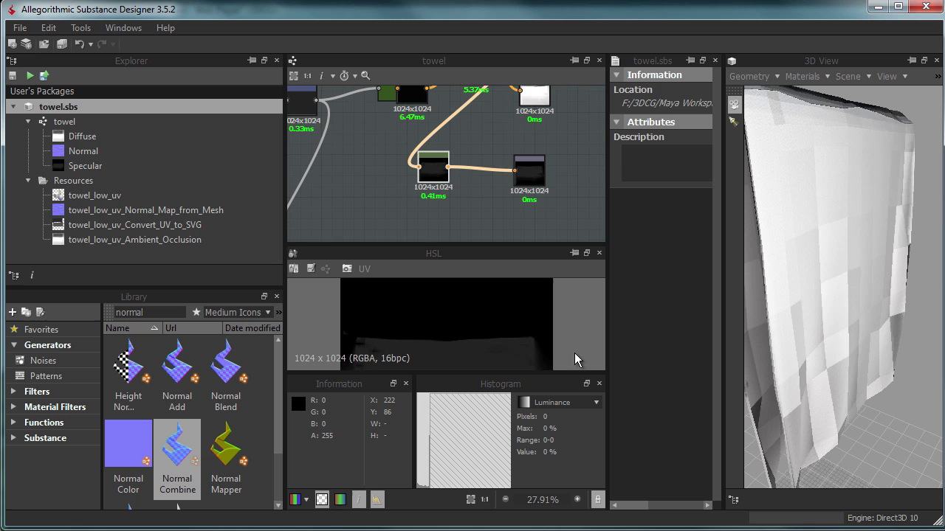
# Adjust the HSL node's colour parameters and raise its lightness.
pyautogui.scroll(3, 430, 177)
pyautogui.scroll(2, 430, 177)
pyautogui.scroll(-3, 430, 177)
pyautogui.click(373, 175)
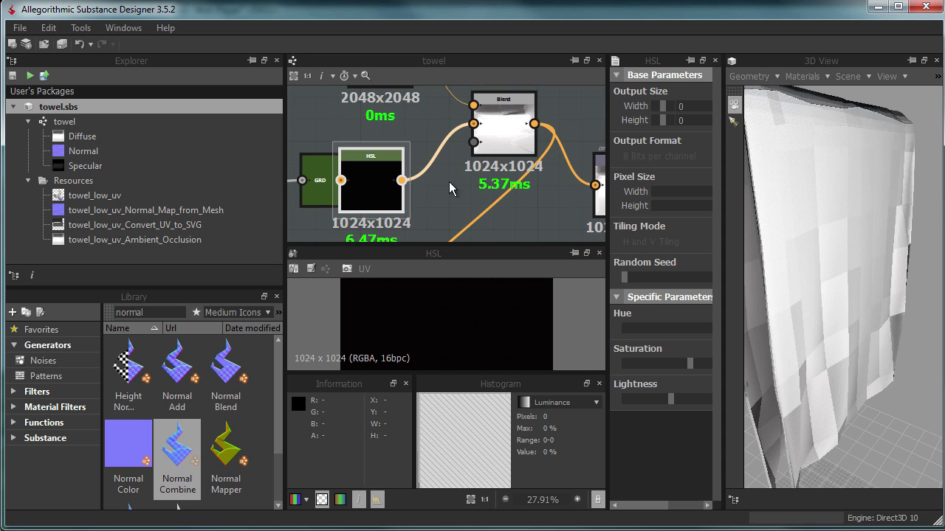
pyautogui.scroll(-2, 411, 312)
pyautogui.scroll(-3, 392, 158)
pyautogui.scroll(2, 379, 162)
pyautogui.moveTo(379, 163); pyautogui.dragTo(468, 150, button='middle')
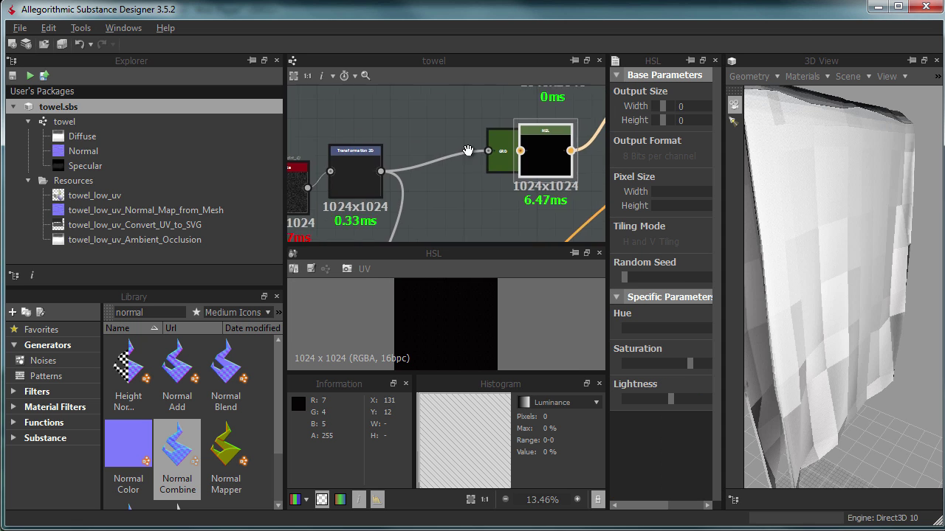
pyautogui.scroll(-2, 468, 150)
pyautogui.moveTo(670, 399); pyautogui.dragTo(693, 398)
pyautogui.moveTo(849, 318); pyautogui.dragTo(874, 330)
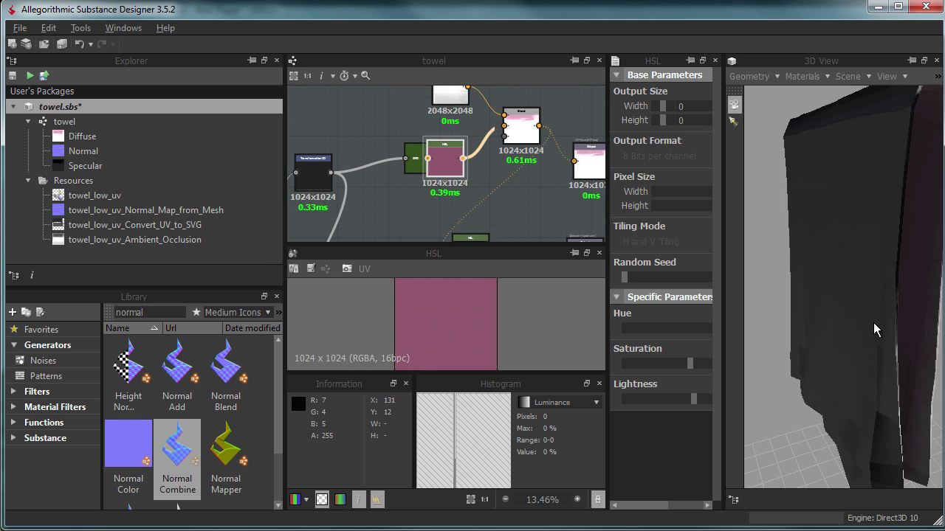
# Switch the logo Blend node to a different blending mode.
pyautogui.moveTo(561, 162); pyautogui.dragTo(535, 180, button='middle')
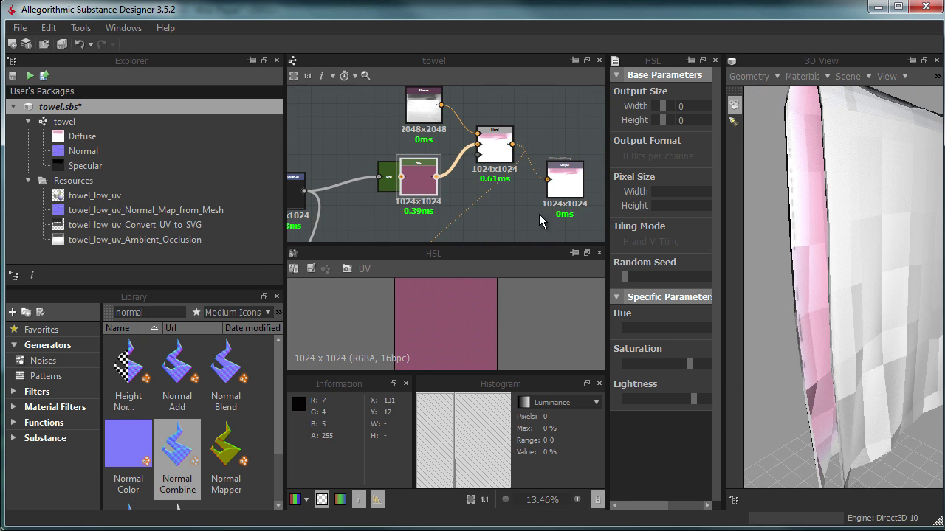
pyautogui.scroll(-2, 539, 221)
pyautogui.click(473, 152)
pyautogui.moveTo(848, 244); pyautogui.dragTo(891, 258)
pyautogui.moveTo(607, 236); pyautogui.dragTo(575, 236)
pyautogui.click(631, 402)
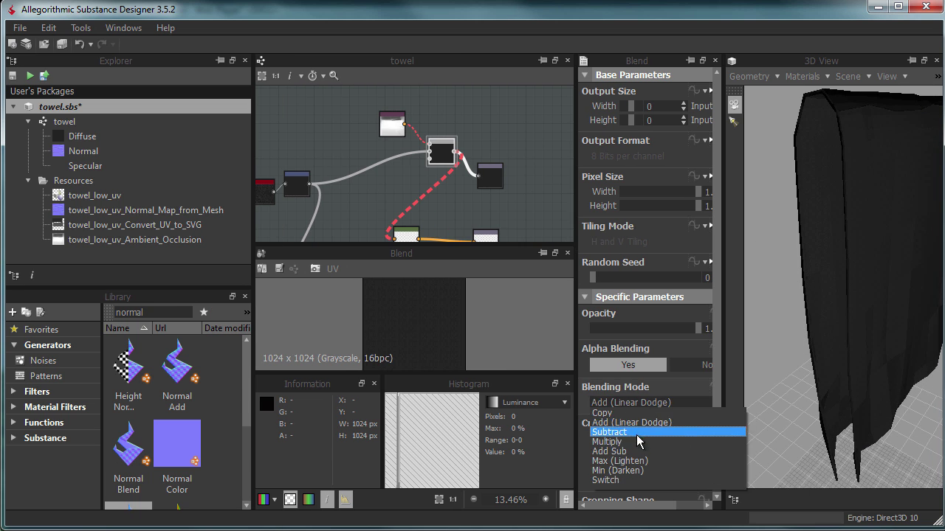
pyautogui.click(637, 441)
# Inspect the HSL node feeding the blend and nudge the Blend node left.
pyautogui.scroll(3, 414, 141)
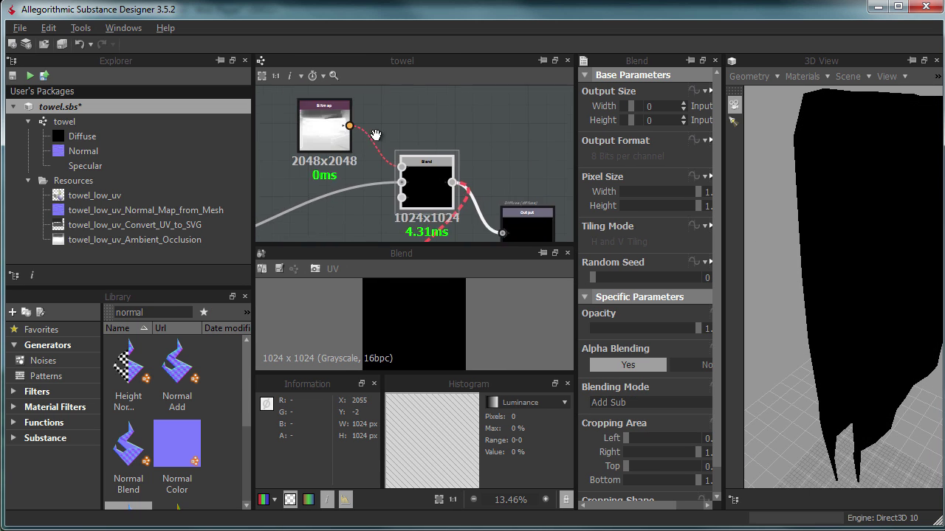
pyautogui.scroll(-2, 417, 137)
pyautogui.scroll(2, 422, 132)
pyautogui.scroll(-2, 413, 148)
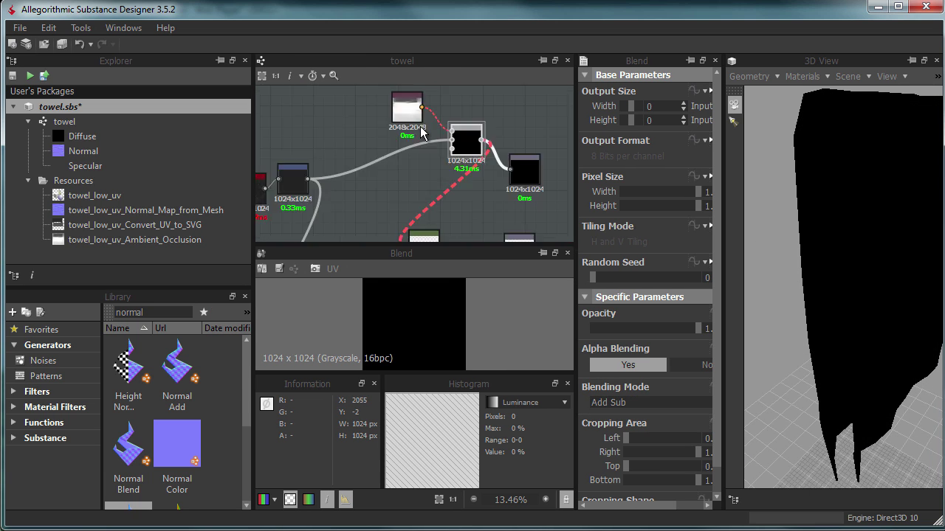
pyautogui.scroll(3, 405, 168)
pyautogui.click(434, 104)
pyautogui.scroll(-2, 434, 104)
pyautogui.click(427, 121)
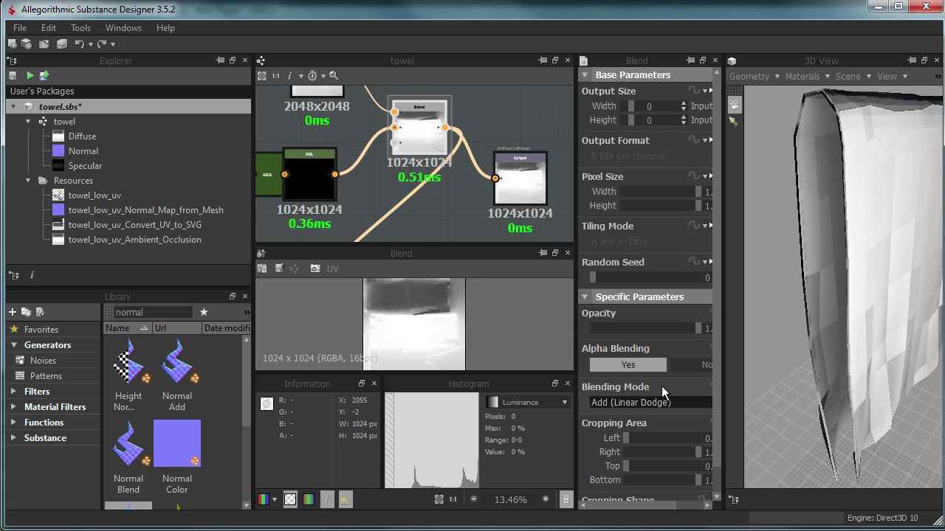
pyautogui.moveTo(442, 122); pyautogui.dragTo(419, 128)
pyautogui.scroll(-2, 442, 147)
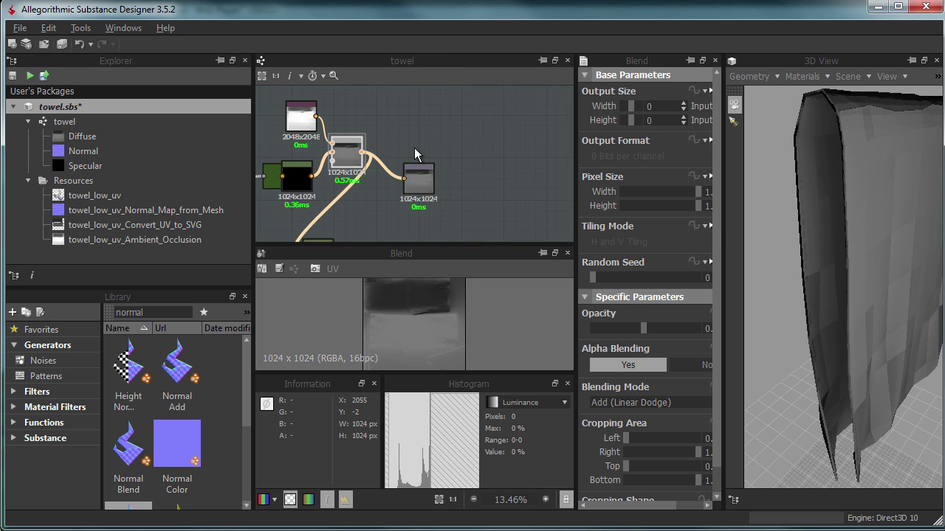
# Insert an HSL node after Blend with a slight green tint and near-white lightness.
pyautogui.rightClick(442, 143)
pyautogui.click(516, 318)
pyautogui.moveTo(655, 363); pyautogui.dragTo(649, 364)
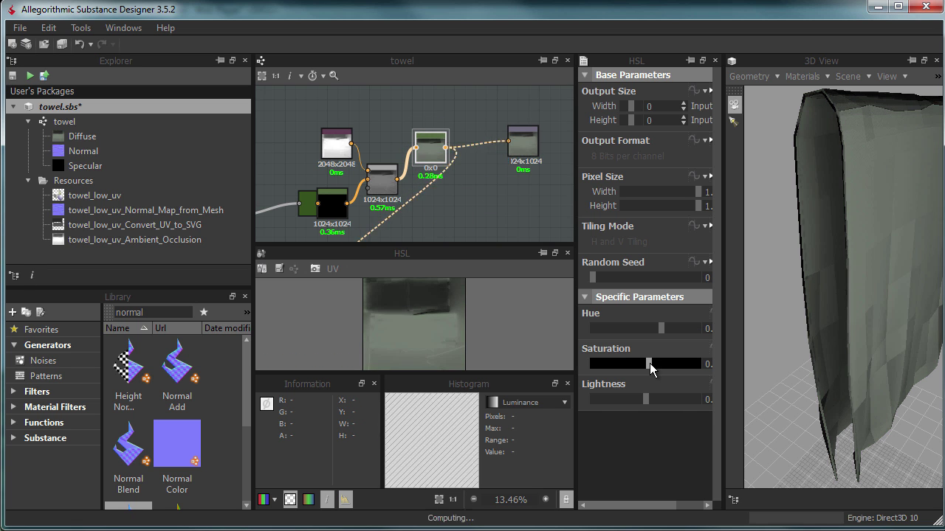
pyautogui.moveTo(645, 398); pyautogui.dragTo(668, 398)
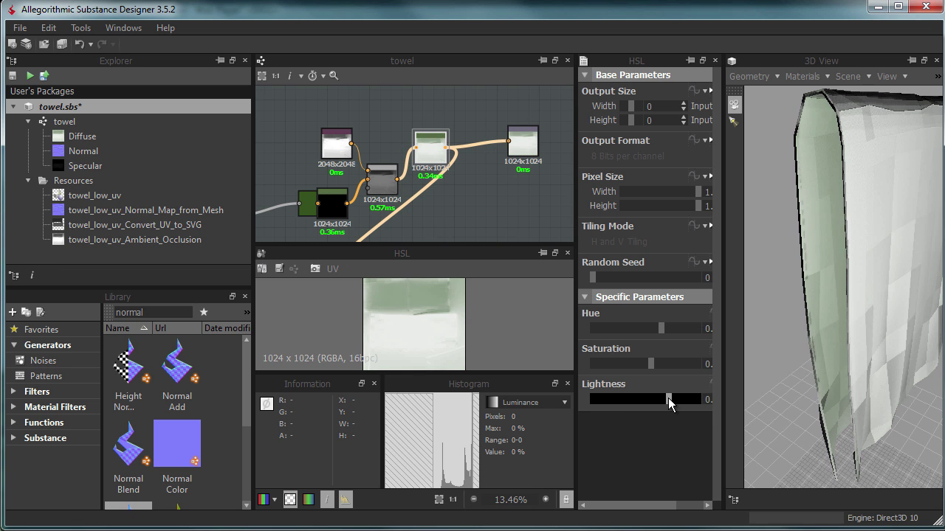
pyautogui.moveTo(662, 333); pyautogui.dragTo(658, 331)
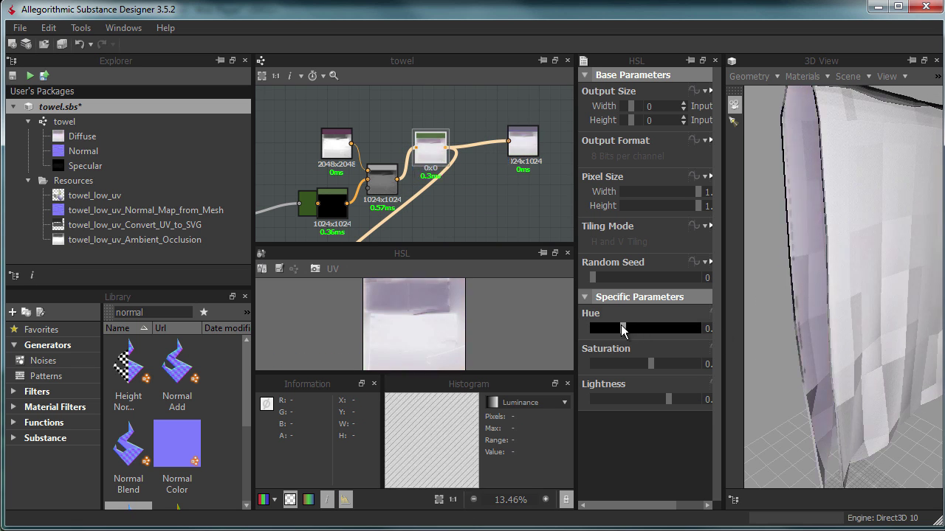
pyautogui.moveTo(593, 328); pyautogui.dragTo(707, 332)
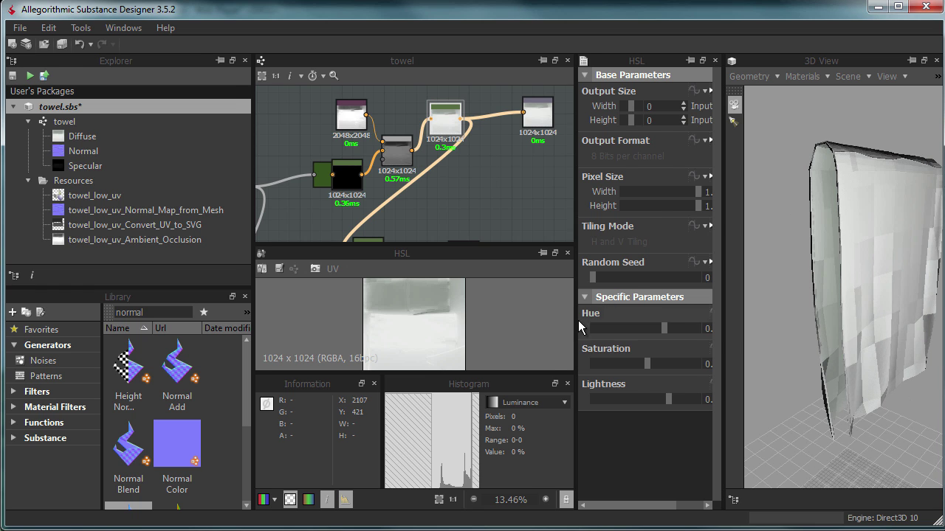
# Expose the tint's Hue parameter as a new package input named 'Color'.
pyautogui.moveTo(579, 327); pyautogui.dragTo(520, 327)
pyautogui.click(683, 312)
pyautogui.click(708, 422)
pyautogui.click(558, 296)
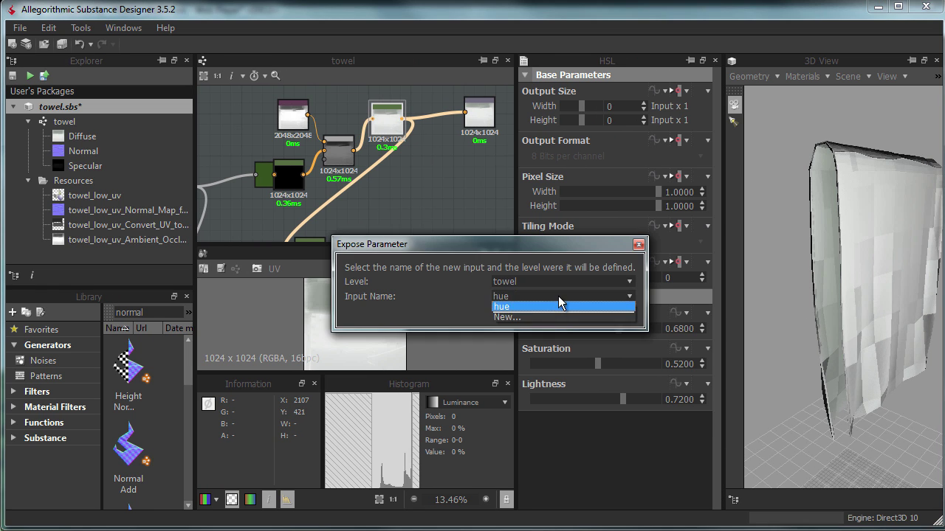
pyautogui.click(517, 317)
pyautogui.write('Color')
pyautogui.press('Return')
# Expose the Lightness parameter as a second new package input.
pyautogui.click(686, 365)
pyautogui.click(712, 476)
pyautogui.click(701, 348)
pyautogui.click(664, 392)
pyautogui.press('Return')
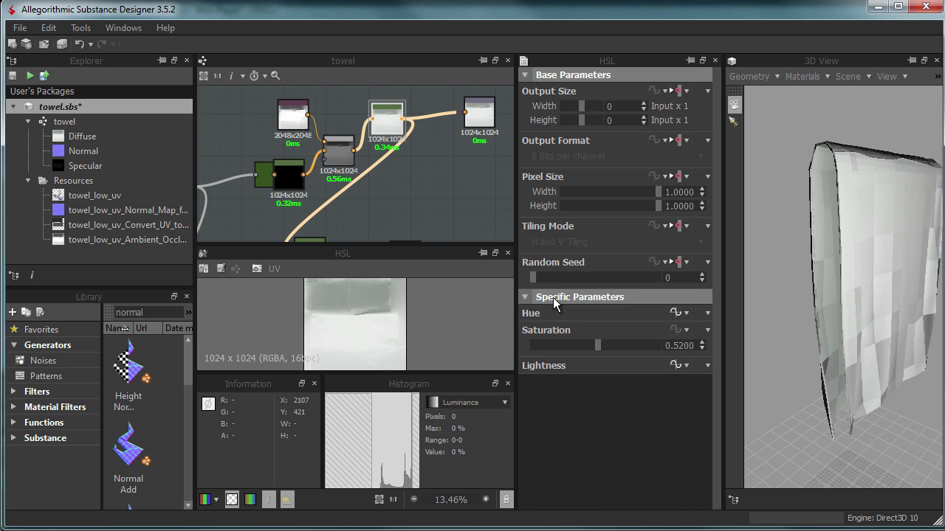
# Save the package over the existing towel.sbs file.
pyautogui.click(111, 106)
pyautogui.hotkey('ctrl', 's')
pyautogui.click(541, 466)
pyautogui.click(468, 299)
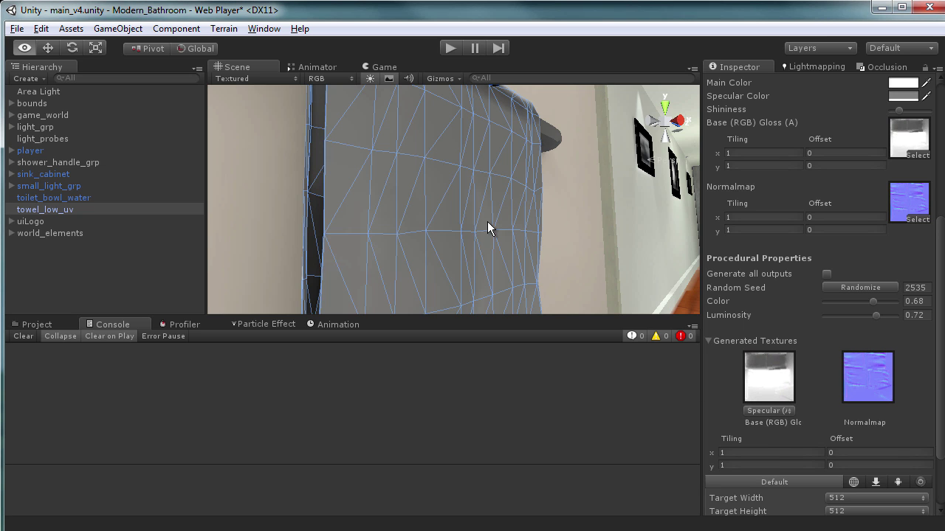
pyautogui.keyDown('alt'); pyautogui.moveTo(487, 228); pyautogui.dragTo(857, 271); pyautogui.keyUp('alt')
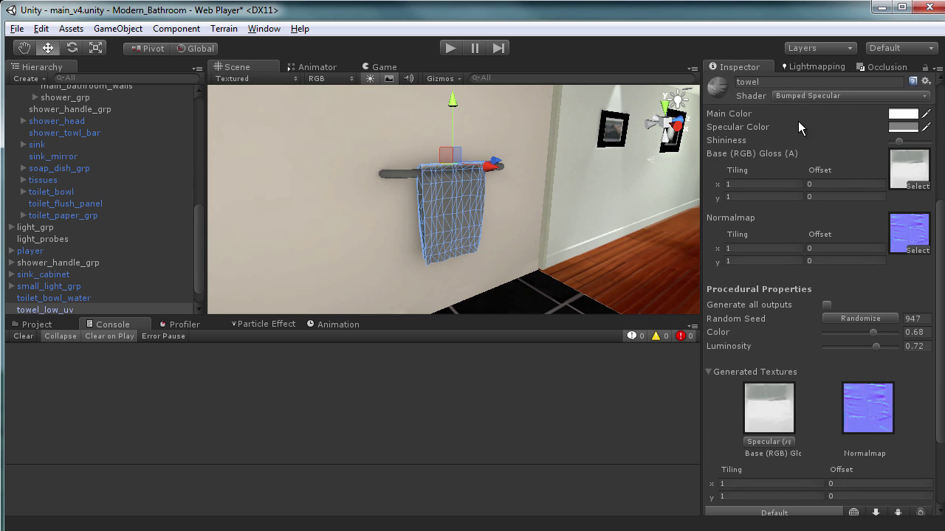
# Randomize the towel material's seed and open the lightmap bake settings.
pyautogui.scroll(5, 808, 141)
pyautogui.scroll(-3, 772, 265)
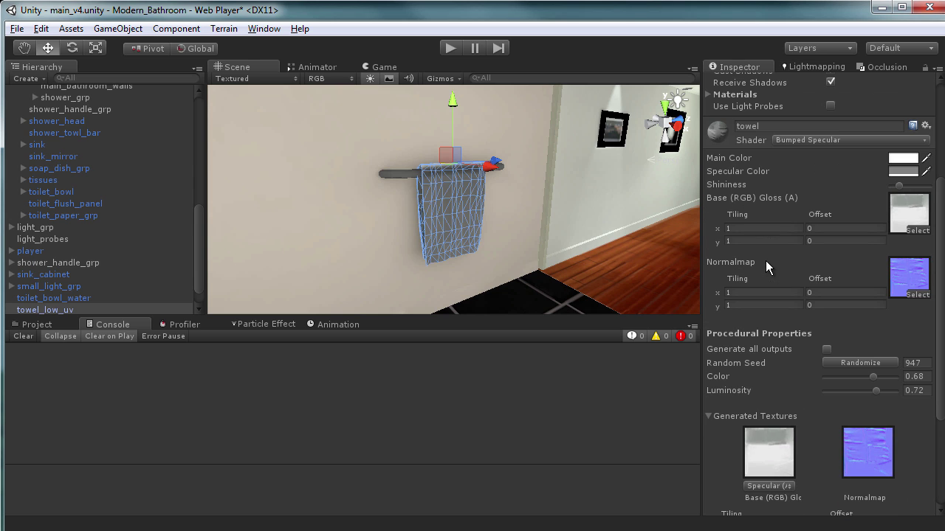
pyautogui.scroll(-3, 757, 202)
pyautogui.click(841, 273)
pyautogui.scroll(3, 869, 305)
pyautogui.scroll(3, 848, 222)
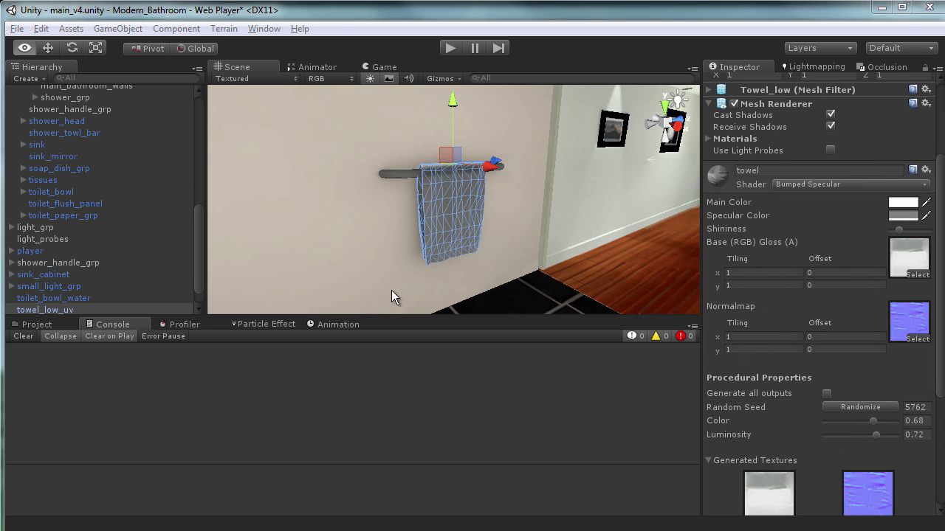
pyautogui.click(804, 66)
# Bring the camera close to the towel and adjust its procedural material properties.
pyautogui.click(306, 146)
pyautogui.moveTo(307, 145)
pyautogui.mouseDown(button='right')
pyautogui.moveTo(319, 268)
pyautogui.moveTo(430, 207)
pyautogui.mouseUp(button='right')
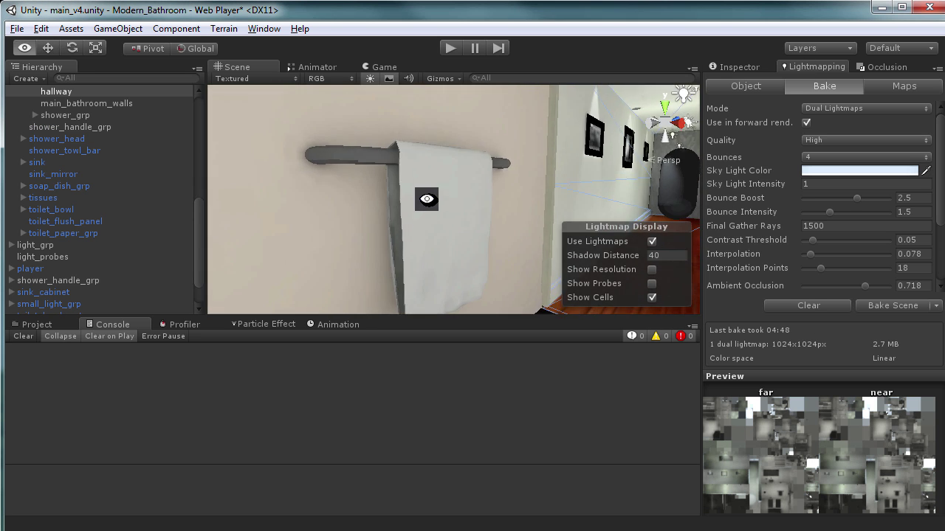
pyautogui.click(430, 206)
pyautogui.click(735, 66)
pyautogui.scroll(-5, 807, 304)
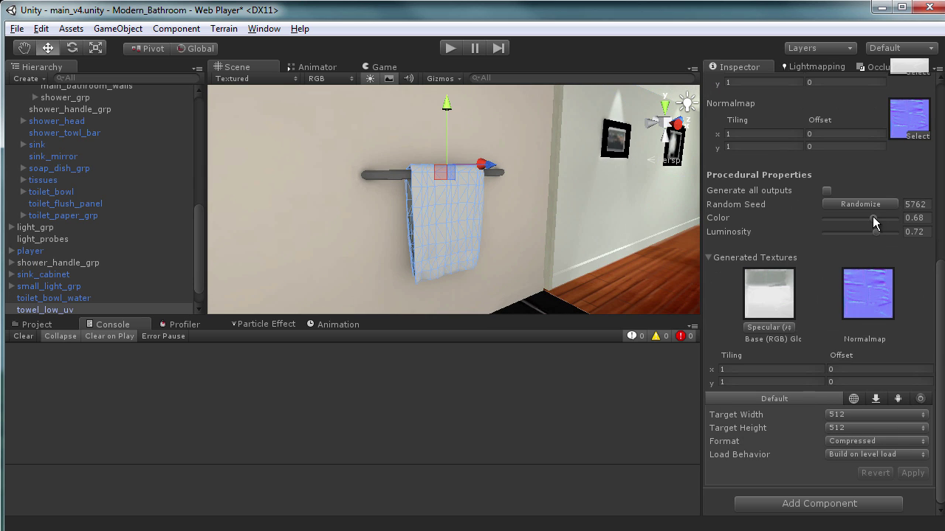
pyautogui.moveTo(870, 228)
pyautogui.mouseDown()
pyautogui.moveTo(855, 232)
pyautogui.moveTo(863, 230)
pyautogui.mouseUp()
# Orbit around the bathroom and down the hallway, then swing back to the towel bar.
pyautogui.click(528, 219)
pyautogui.scroll(-5, 497, 216)
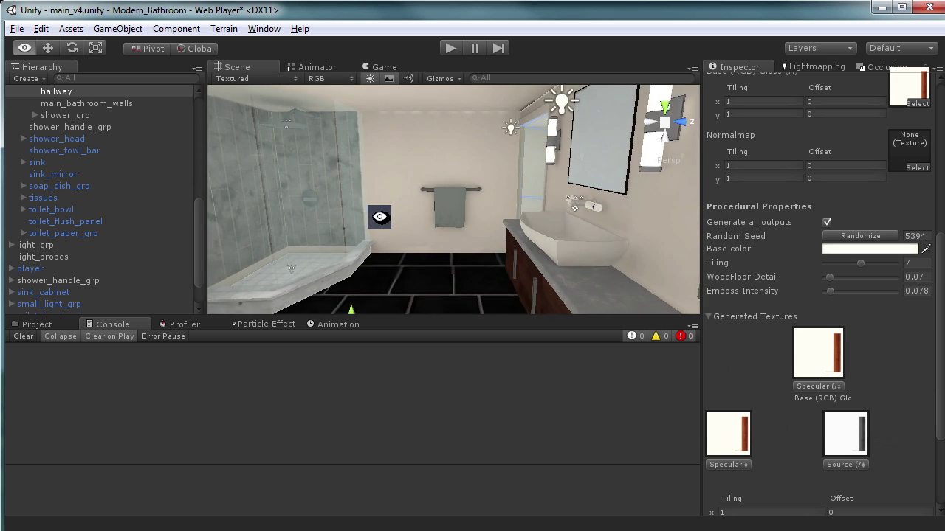
pyautogui.scroll(8, 446, 196)
pyautogui.moveTo(446, 196)
pyautogui.keyDown('alt'); pyautogui.mouseDown()
pyautogui.moveTo(395, 194)
pyautogui.moveTo(432, 200)
pyautogui.mouseUp(); pyautogui.keyUp('alt')
pyautogui.click(433, 200)
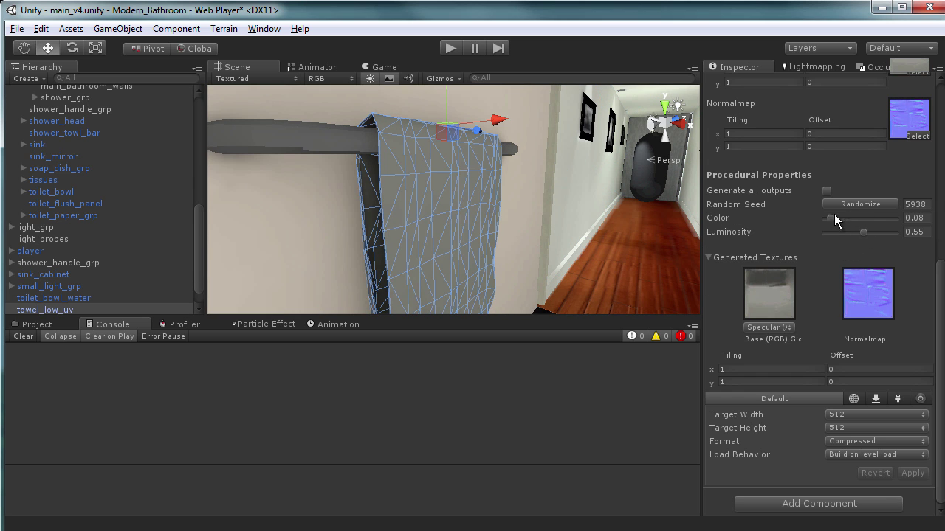
pyautogui.click(524, 218)
pyautogui.moveTo(486, 239)
pyautogui.keyDown('alt'); pyautogui.mouseDown()
pyautogui.moveTo(418, 200)
pyautogui.moveTo(373, 214)
pyautogui.mouseUp(); pyautogui.keyUp('alt')
pyautogui.scroll(5, 422, 181)
pyautogui.keyDown('alt'); pyautogui.moveTo(422, 180); pyautogui.dragTo(424, 244); pyautogui.keyUp('alt')
pyautogui.scroll(5, 441, 214)
pyautogui.scroll(-5, 441, 214)
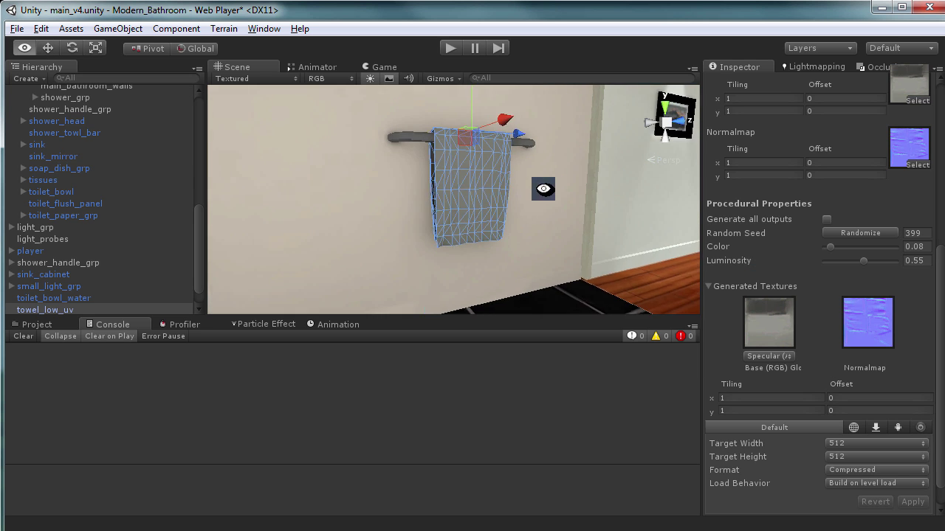
pyautogui.scroll(3, 310, 170)
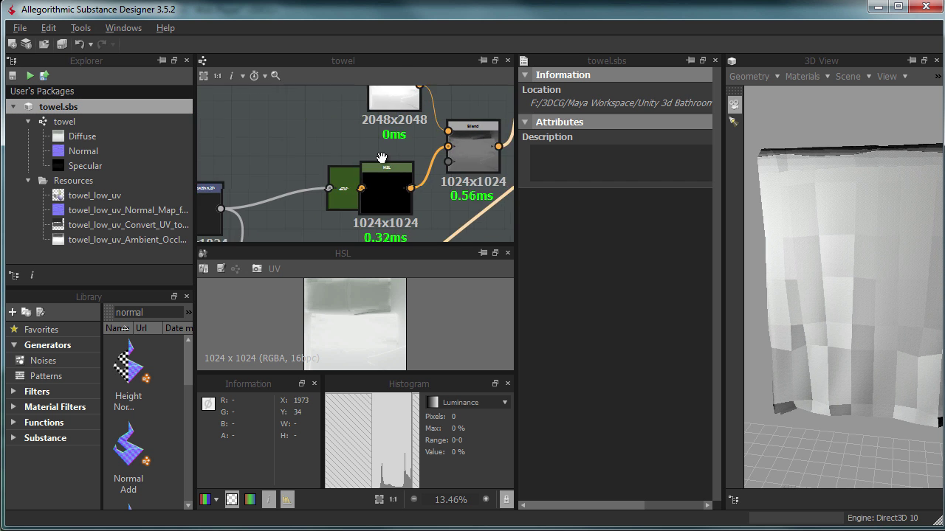
# Raise the HSL lightness to 0.62, then delete the HSL and green gradient nodes.
pyautogui.click(306, 193)
pyautogui.scroll(5, 344, 366)
pyautogui.moveTo(323, 158); pyautogui.dragTo(427, 143, button='middle')
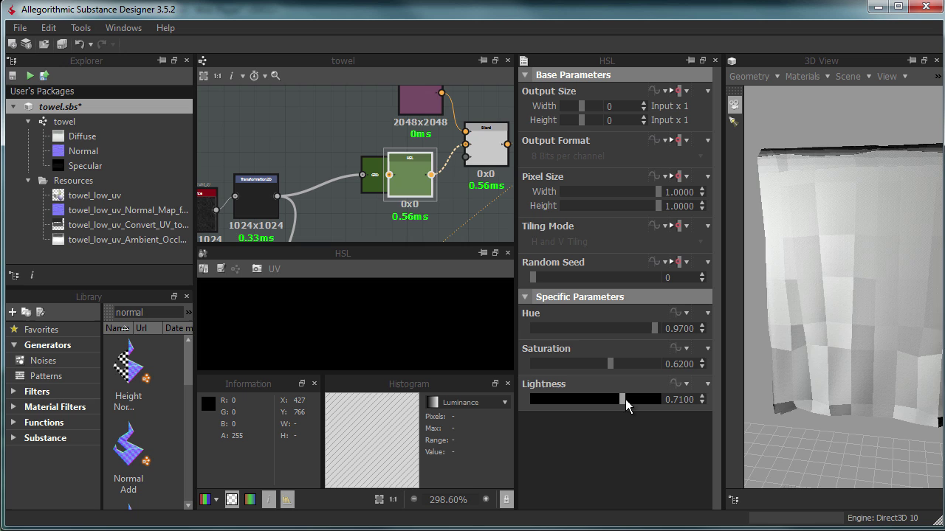
pyautogui.moveTo(585, 400); pyautogui.dragTo(610, 400)
pyautogui.moveTo(412, 157); pyautogui.dragTo(407, 145, button='middle')
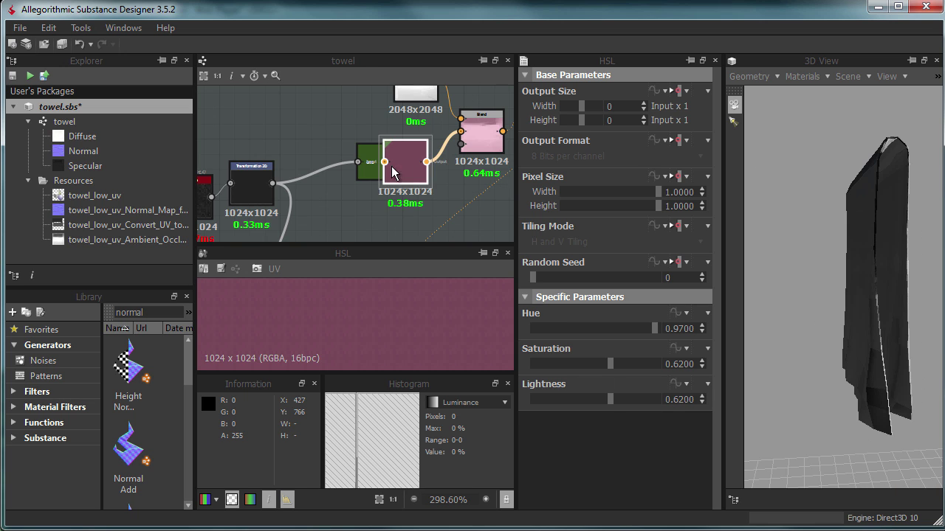
pyautogui.press('Delete')
# Add a Levels node fed by Transformation 2D and pull its white point slightly lower.
pyautogui.moveTo(447, 146); pyautogui.dragTo(361, 168)
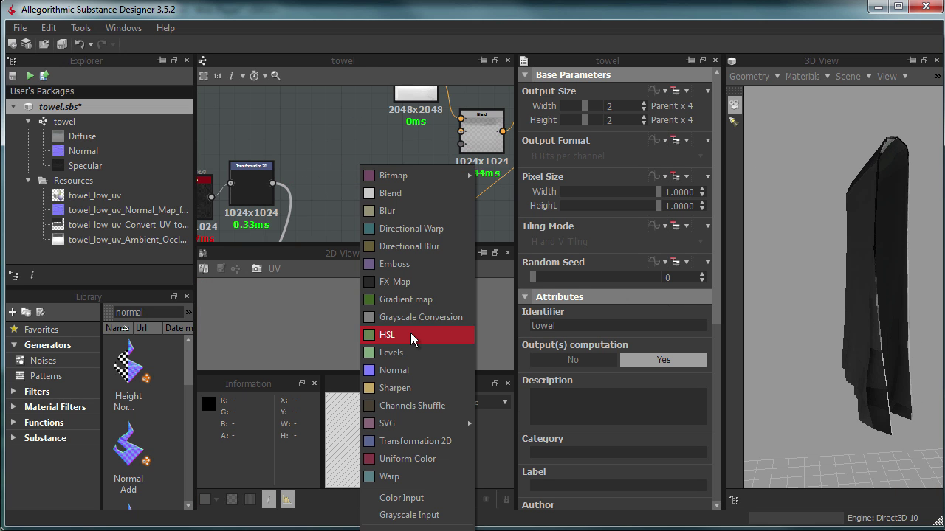
pyautogui.click(391, 352)
pyautogui.scroll(3, 764, 234)
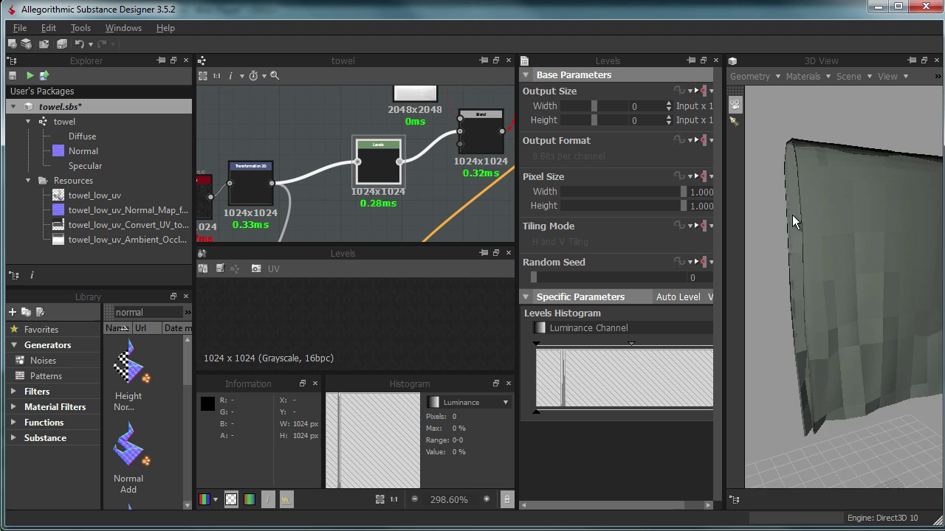
pyautogui.scroll(3, 764, 234)
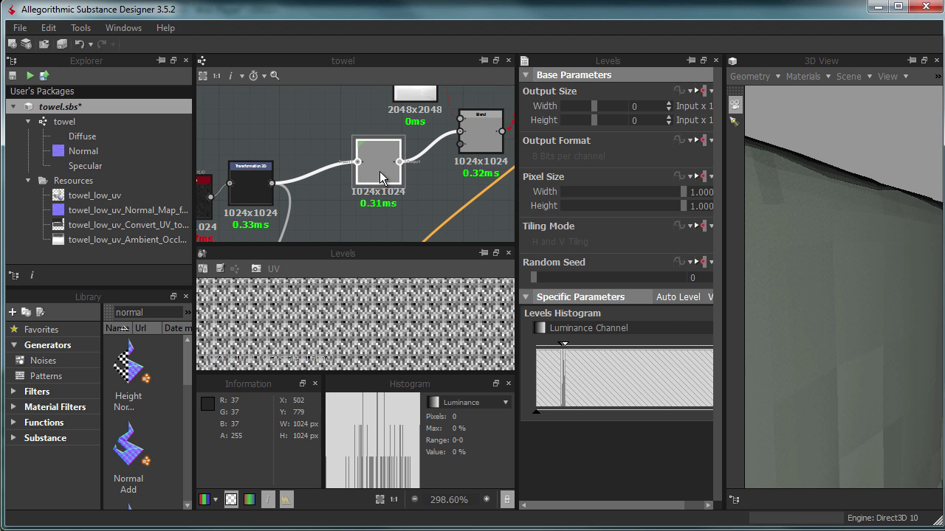
pyautogui.moveTo(515, 456); pyautogui.dragTo(456, 456)
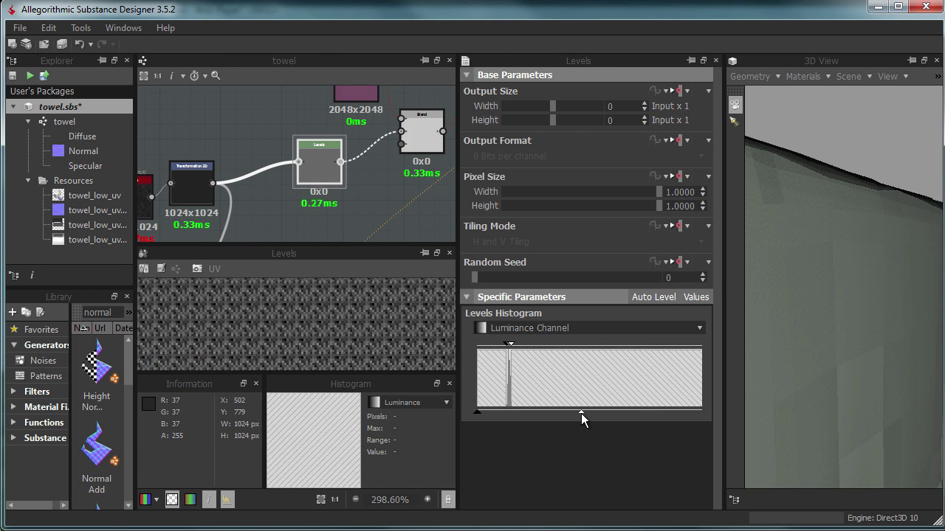
pyautogui.moveTo(522, 343); pyautogui.dragTo(514, 347)
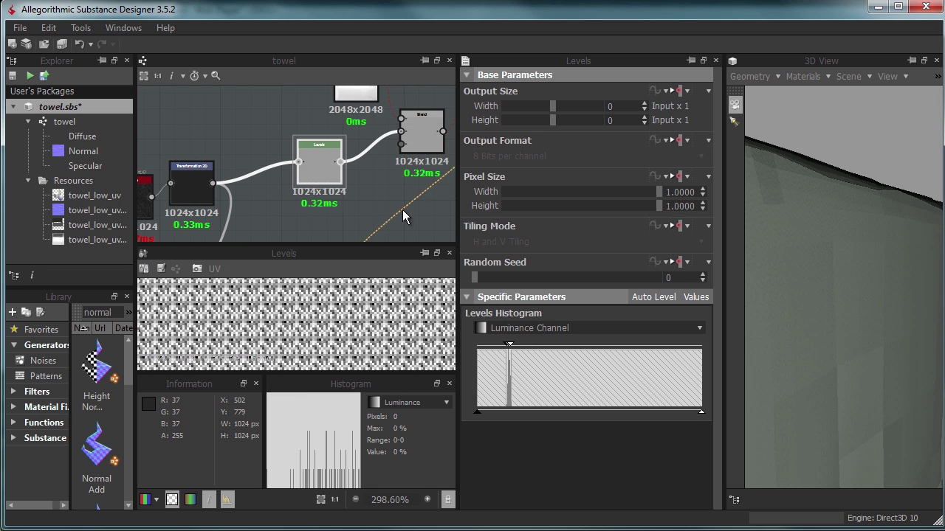
pyautogui.scroll(-3, 295, 148)
pyautogui.click(363, 191)
pyautogui.scroll(2, 330, 133)
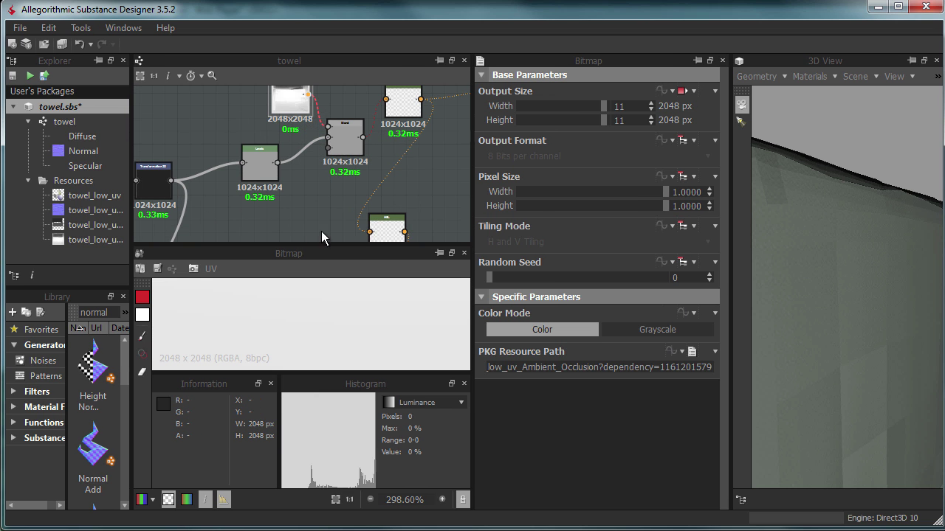
# Save the towel package and generate thumbnails for all nodes.
pyautogui.rightClick(321, 201)
pyautogui.click(67, 111)
pyautogui.hotkey('ctrl', 's')
pyautogui.rightClick(181, 121)
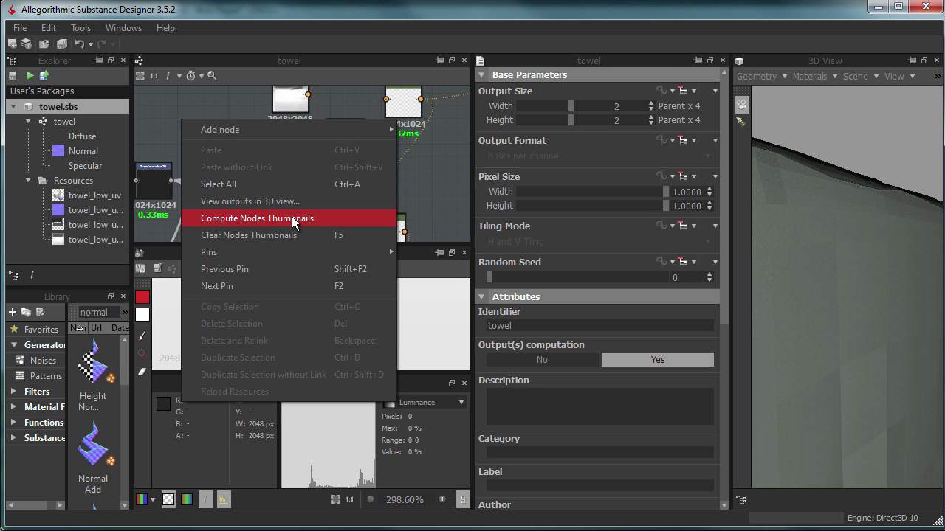
pyautogui.click(294, 218)
# Insert a Gradient map node after the Levels node.
pyautogui.scroll(2, 273, 135)
pyautogui.moveTo(290, 172); pyautogui.dragTo(341, 125, button='middle')
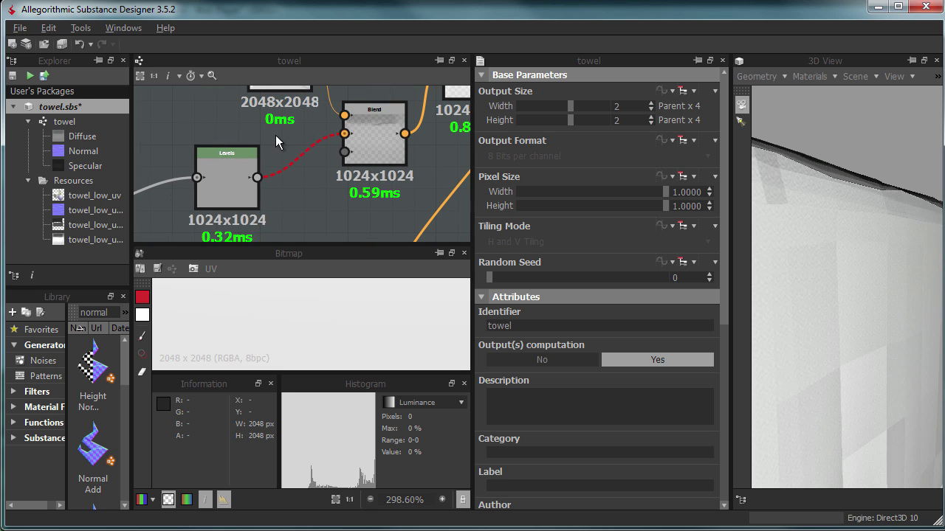
pyautogui.click(196, 184)
pyautogui.moveTo(224, 177); pyautogui.dragTo(223, 189)
pyautogui.click(294, 323)
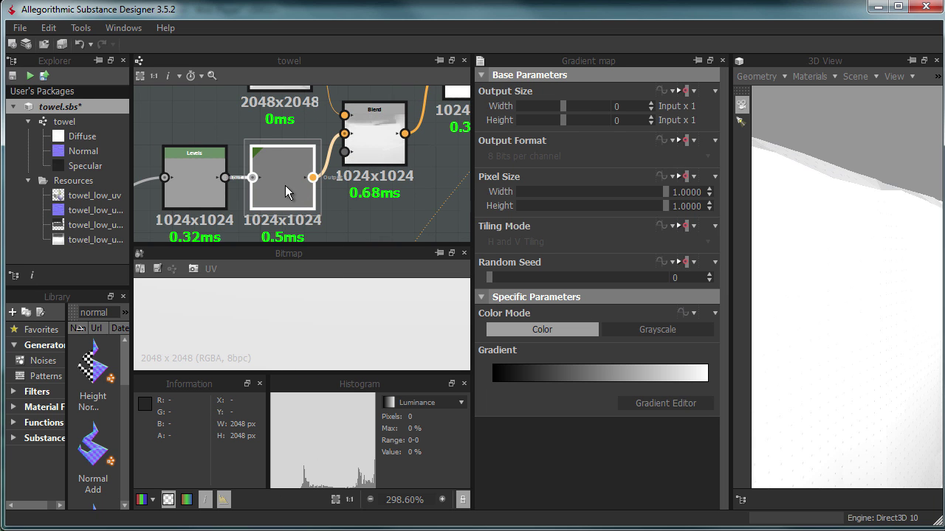
# Set the Blend node to Multiply mode with opacity 0.48.
pyautogui.moveTo(856, 236); pyautogui.dragTo(843, 249)
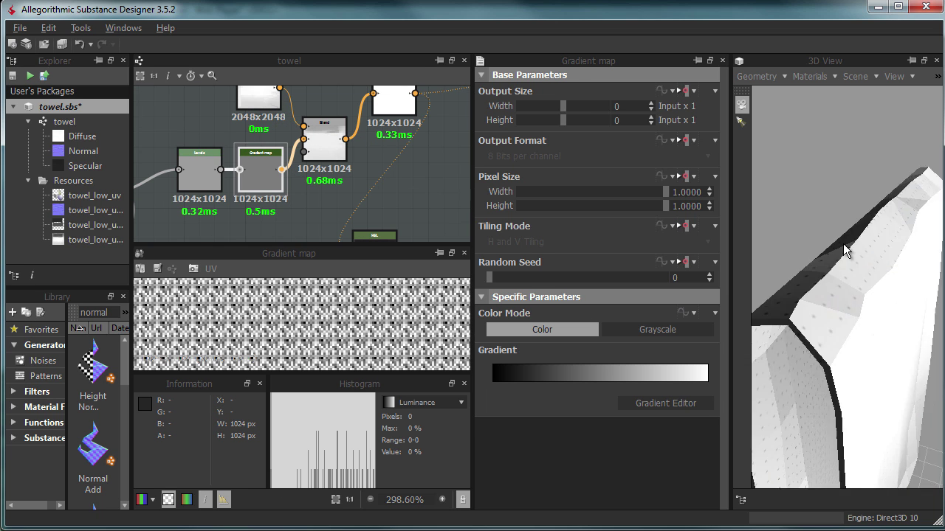
pyautogui.moveTo(332, 124); pyautogui.dragTo(349, 169, button='middle')
pyautogui.click(339, 185)
pyautogui.click(591, 402)
pyautogui.click(574, 436)
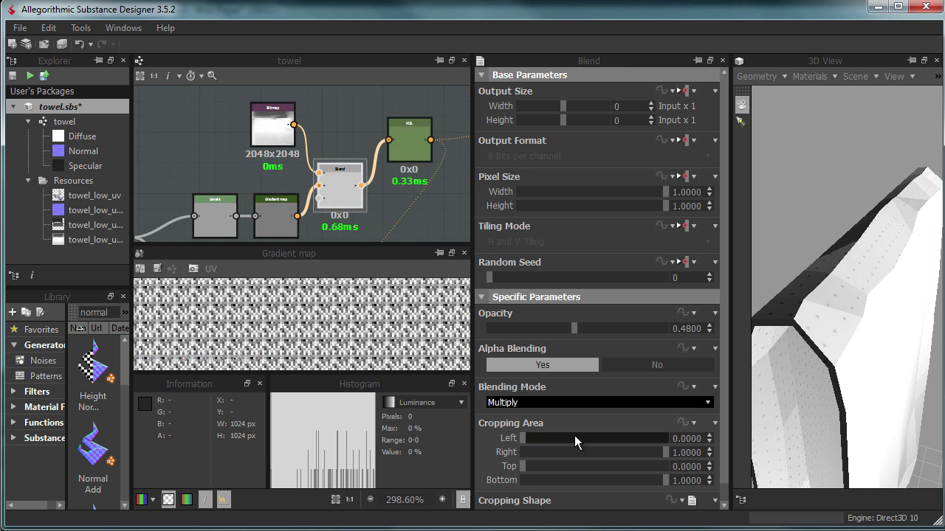
pyautogui.moveTo(905, 279); pyautogui.dragTo(868, 325)
# Replace the Gradient map node with a Grayscale Conversion node.
pyautogui.click(256, 201)
pyautogui.click(402, 148)
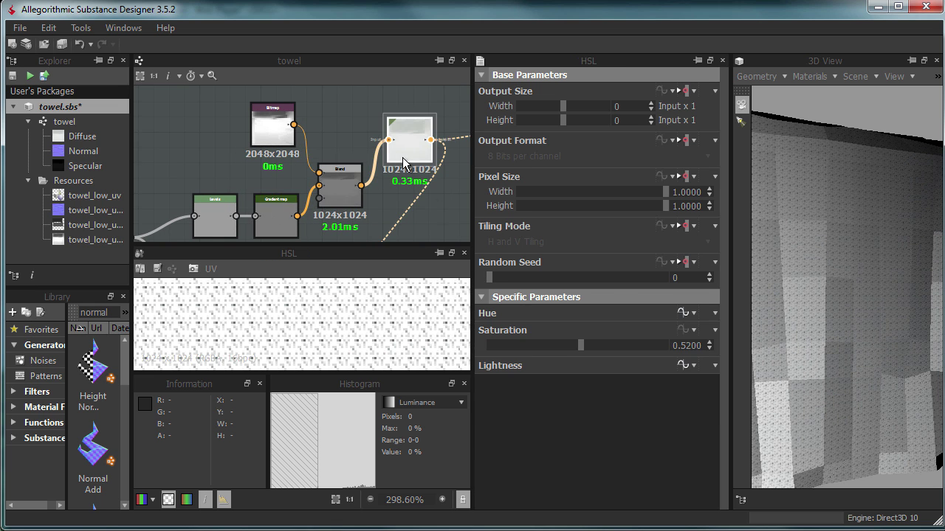
pyautogui.moveTo(340, 228); pyautogui.dragTo(329, 193, button='middle')
pyautogui.click(262, 191)
pyautogui.click(221, 197)
pyautogui.moveTo(221, 198); pyautogui.dragTo(256, 186, button='middle')
pyautogui.click(296, 185)
pyautogui.press('Delete')
pyautogui.press('space')
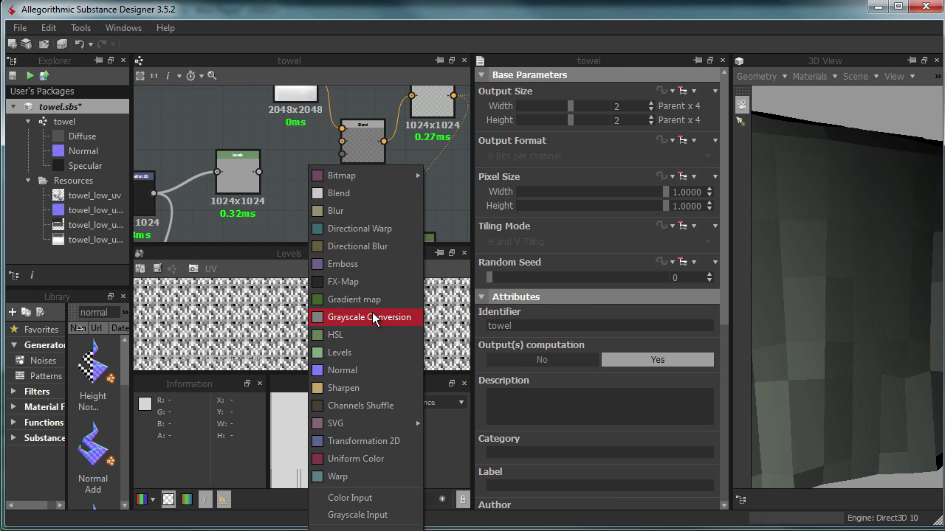
pyautogui.click(372, 316)
# Recompute node thumbnails, then reposition and delete the Grayscale Conversion node.
pyautogui.rightClick(302, 123)
pyautogui.click(399, 219)
pyautogui.rightClick(337, 208)
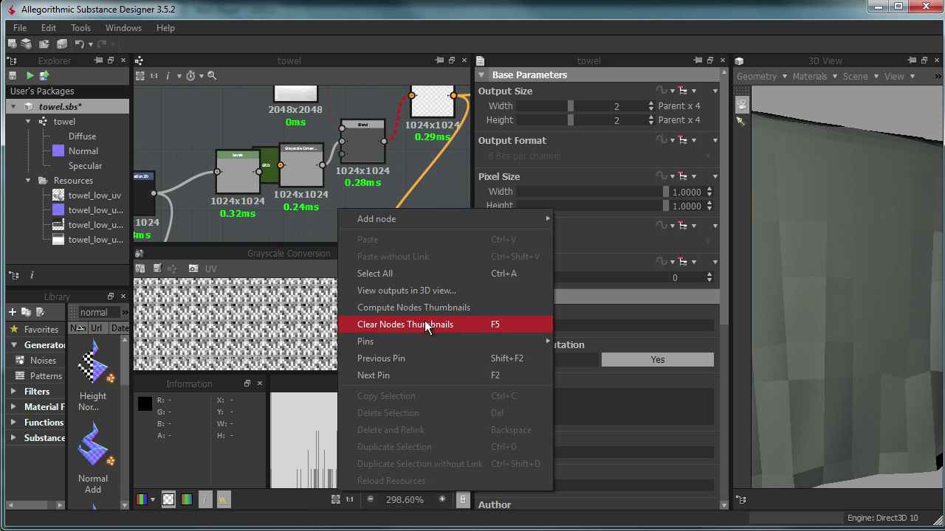
pyautogui.click(426, 328)
pyautogui.moveTo(826, 342); pyautogui.dragTo(812, 354)
pyautogui.moveTo(370, 180); pyautogui.dragTo(200, 133, button='middle')
pyautogui.moveTo(200, 132); pyautogui.dragTo(278, 159)
pyautogui.moveTo(277, 158); pyautogui.dragTo(279, 135, button='middle')
pyautogui.press('Delete')
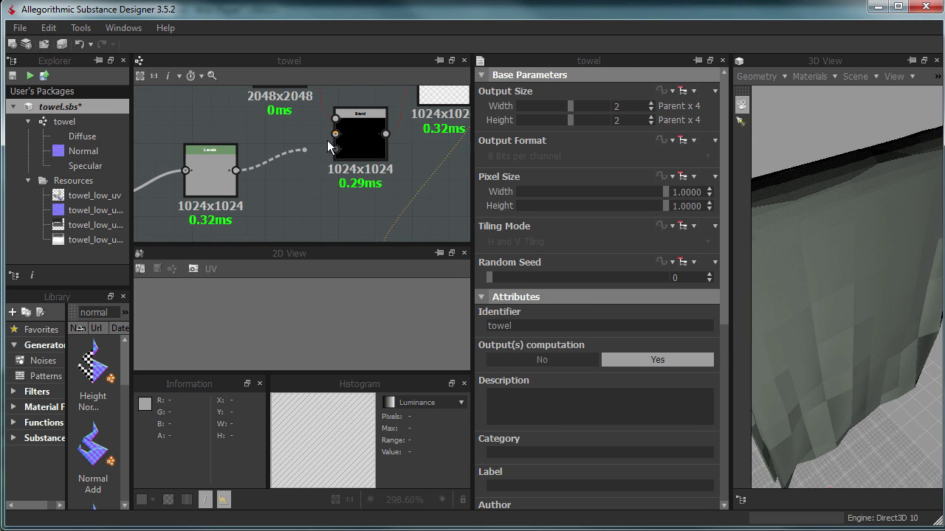
# Preview the Blend output and link it to the downstream node.
pyautogui.doubleClick(369, 137)
pyautogui.moveTo(369, 137); pyautogui.dragTo(291, 156, button='middle')
pyautogui.click(308, 124)
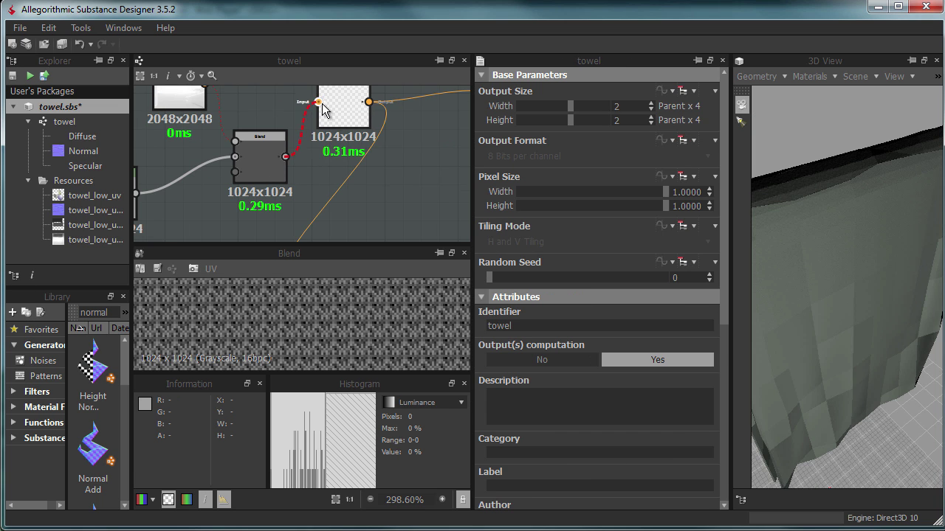
pyautogui.moveTo(363, 116)
pyautogui.mouseDown(button='middle')
pyautogui.moveTo(345, 152)
pyautogui.moveTo(407, 161)
pyautogui.mouseUp(button='middle')
pyautogui.click(259, 172)
pyautogui.moveTo(259, 172); pyautogui.dragTo(292, 175, button='middle')
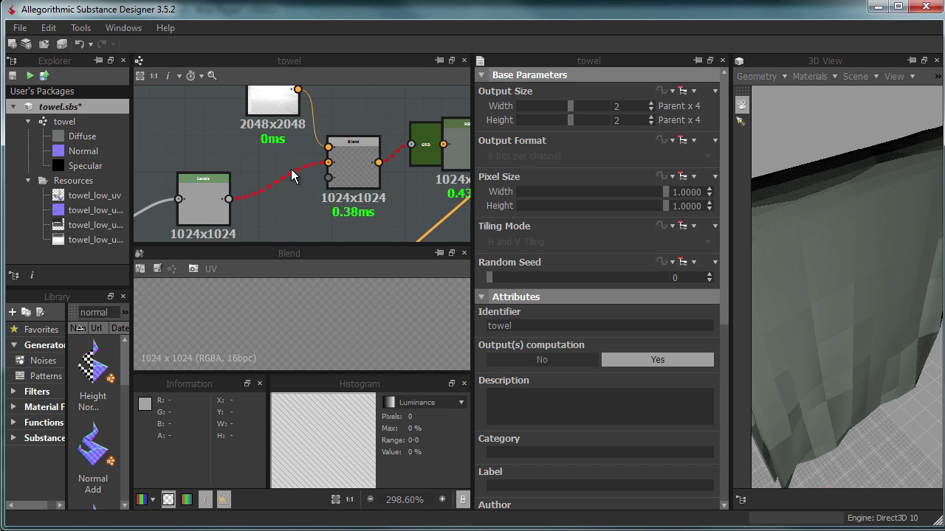
# Insert a Gradient map between Levels and Blend and raise Blend opacity to 0.56.
pyautogui.rightClick(291, 175)
pyautogui.click(266, 327)
pyautogui.moveTo(409, 147); pyautogui.dragTo(343, 147, button='middle')
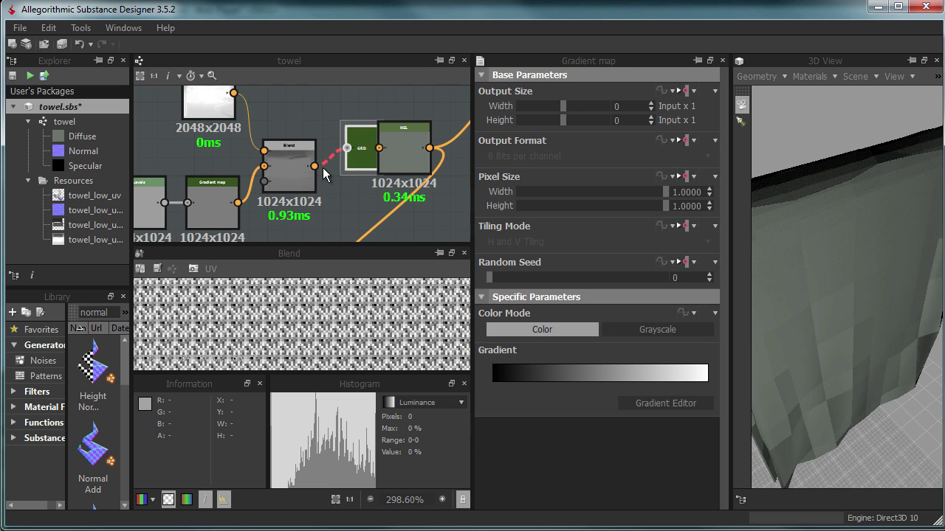
pyautogui.click(359, 141)
pyautogui.rightClick(295, 161)
pyautogui.click(221, 147)
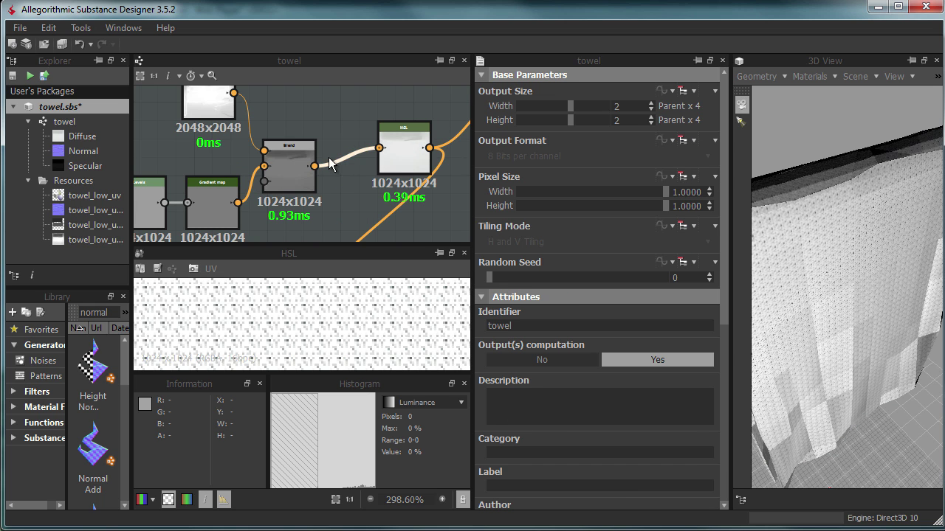
pyautogui.doubleClick(289, 166)
pyautogui.moveTo(555, 328); pyautogui.dragTo(588, 328)
# Preview the HSL node's result in the 2D view.
pyautogui.scroll(-1, 384, 167)
pyautogui.scroll(-1, 367, 164)
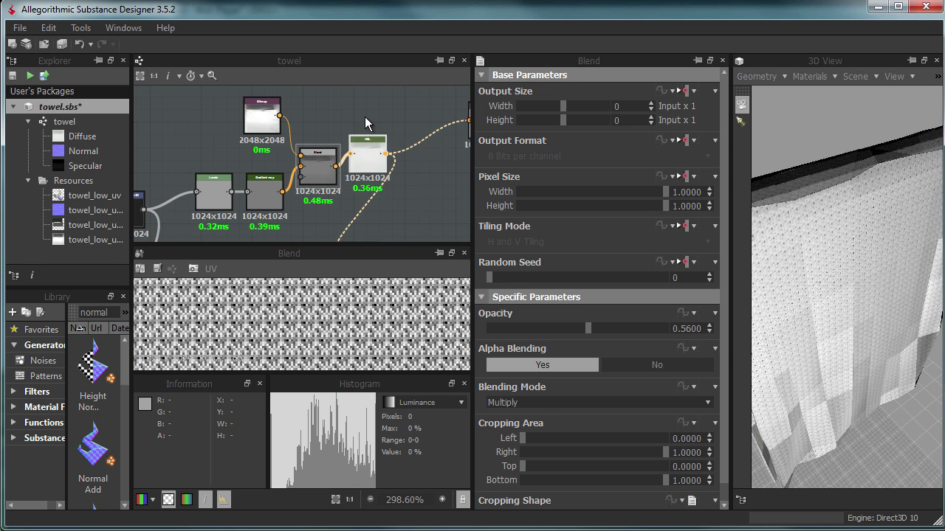
pyautogui.rightClick(363, 106)
pyautogui.click(373, 107)
pyautogui.doubleClick(379, 157)
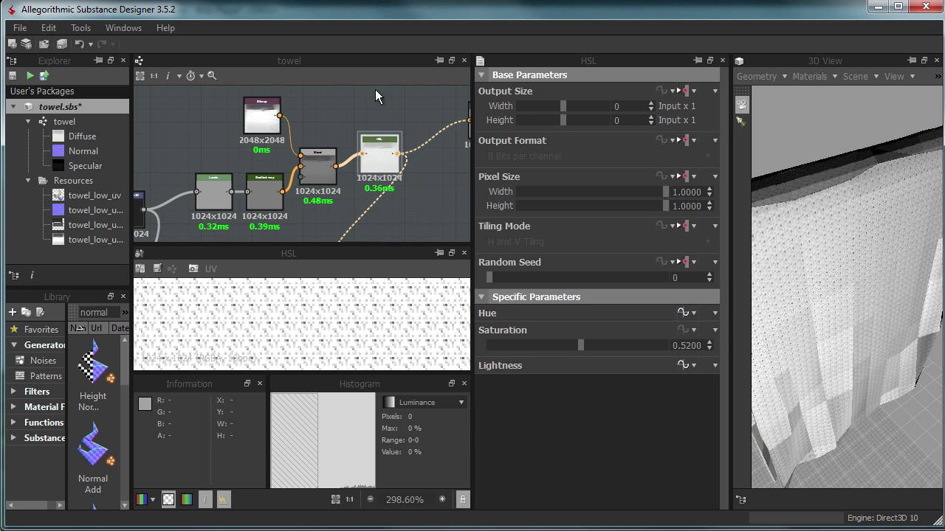
# Lower the exposed Luminosity input's default value to 0.5.
pyautogui.click(375, 89)
pyautogui.scroll(-10, 724, 384)
pyautogui.click(504, 428)
pyautogui.scroll(-7, 509, 421)
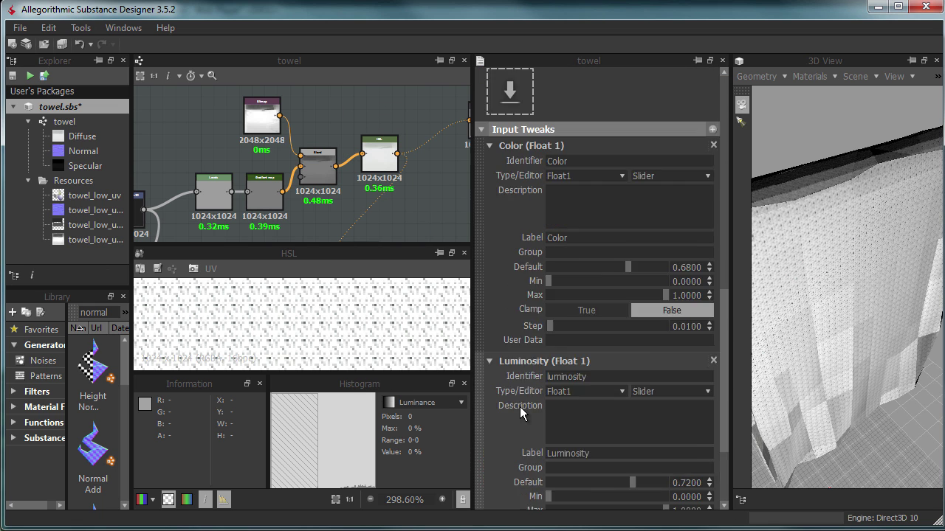
pyautogui.scroll(-3, 575, 405)
pyautogui.moveTo(631, 397); pyautogui.dragTo(607, 393)
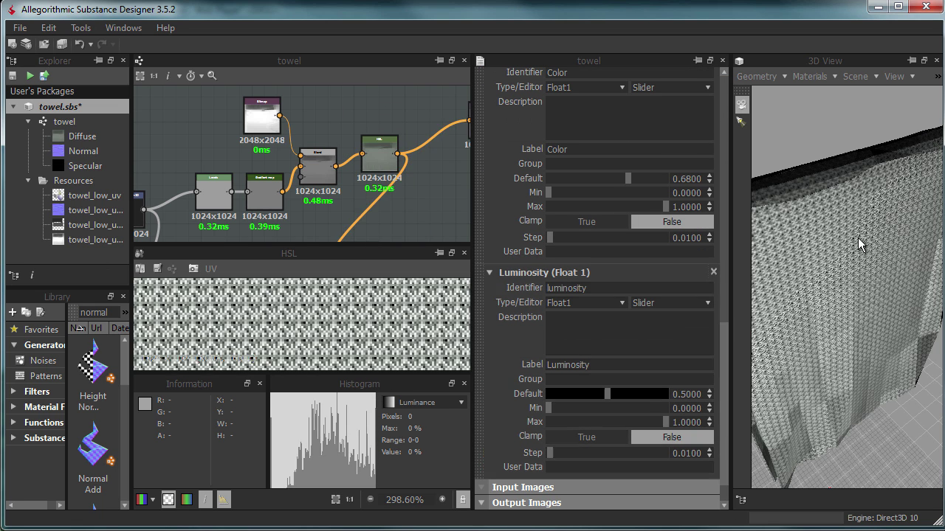
pyautogui.scroll(3, 858, 244)
# Publish the towel .sbsar, overwriting the existing archive and accepting the publish options.
pyautogui.click(59, 107)
pyautogui.click(43, 75)
pyautogui.click(544, 466)
pyautogui.click(531, 305)
pyautogui.click(591, 363)
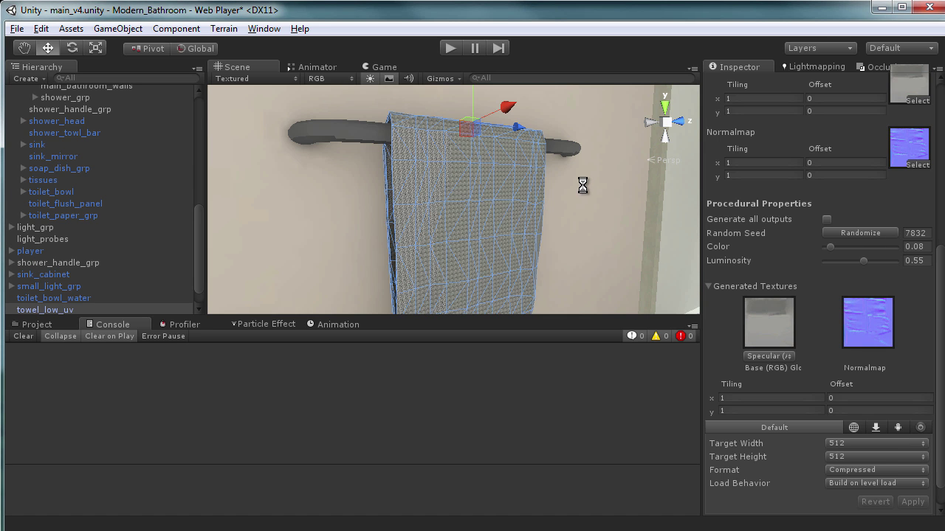
# Zoom to towel_low_uv, select it and nudge its Luminosity to 0.49.
pyautogui.moveTo(582, 185); pyautogui.dragTo(487, 221, button='right')
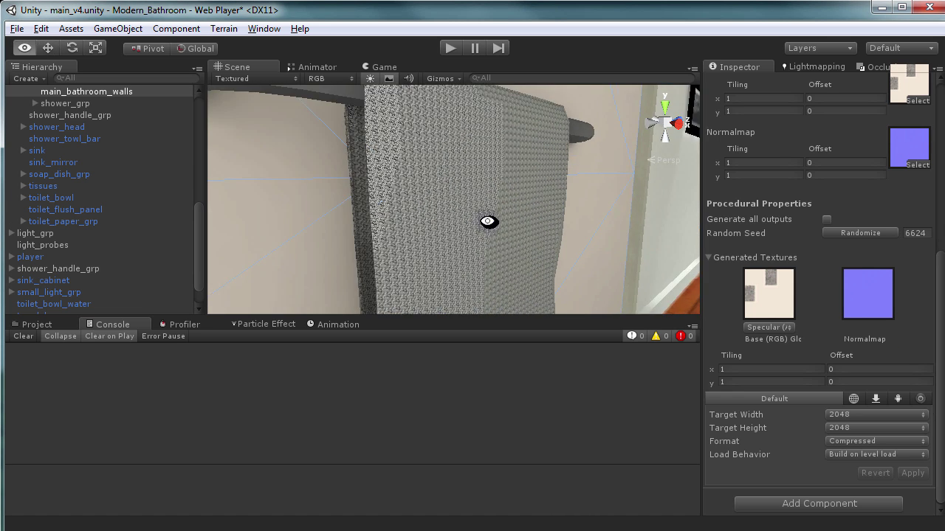
pyautogui.click(487, 222)
pyautogui.scroll(5, 865, 350)
pyautogui.moveTo(863, 390)
pyautogui.mouseDown()
pyautogui.moveTo(838, 390)
pyautogui.moveTo(859, 388)
pyautogui.mouseUp()
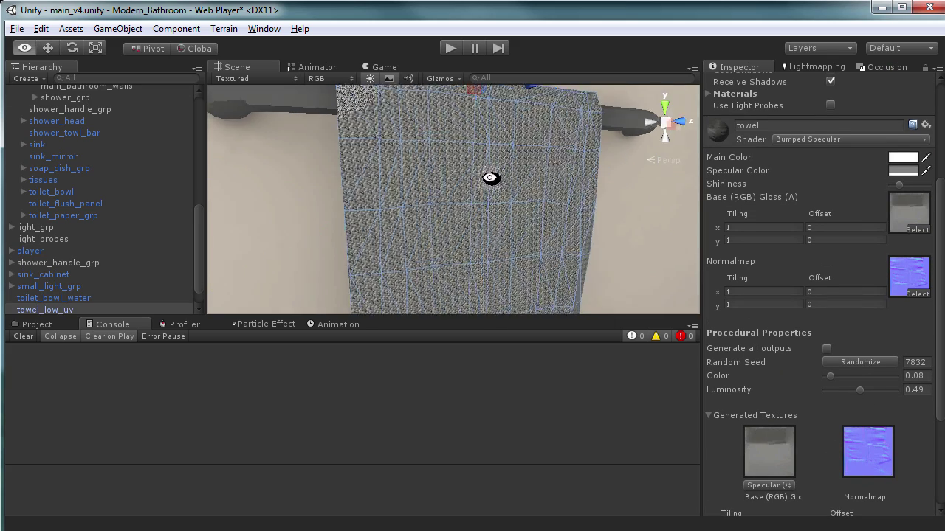
pyautogui.scroll(5, 499, 180)
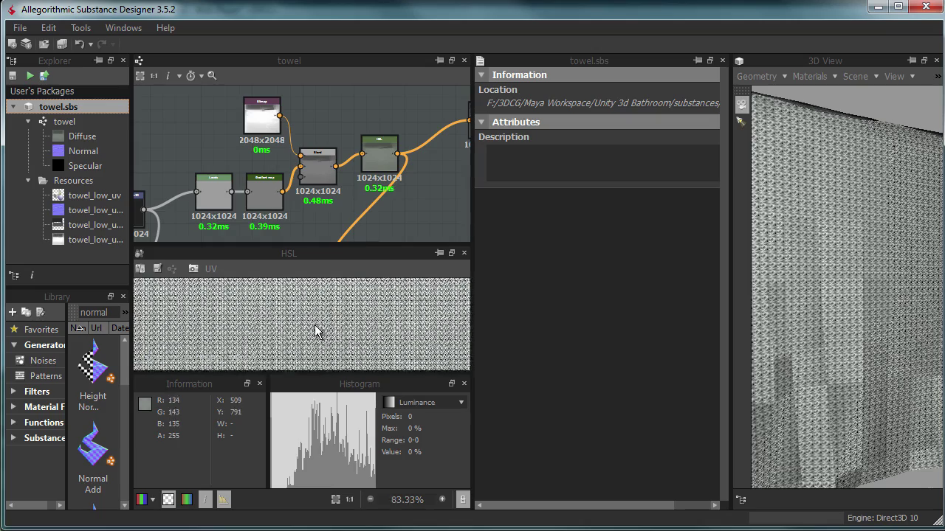
pyautogui.moveTo(316, 221); pyautogui.dragTo(384, 200, button='middle')
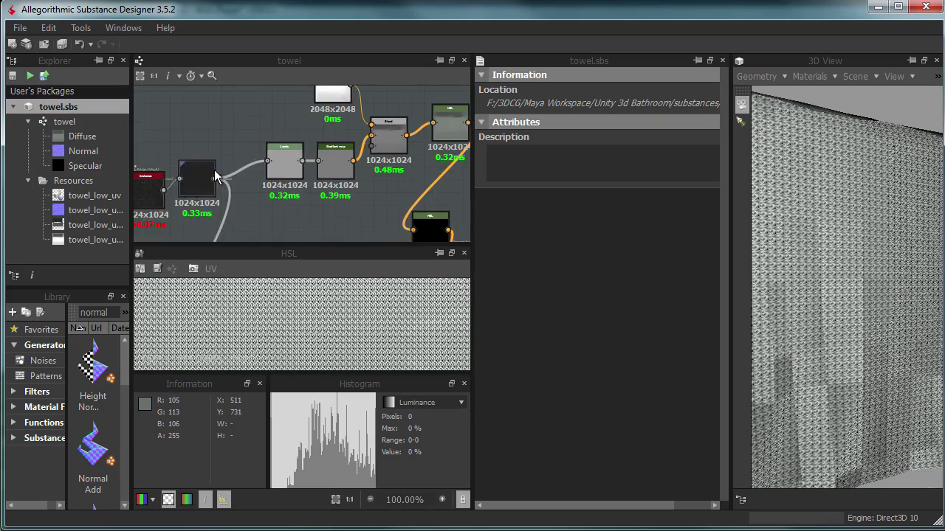
# Double the Transformation 2D scale (x2) on the towel's dirt noise.
pyautogui.click(312, 159)
pyautogui.moveTo(225, 180); pyautogui.dragTo(335, 170, button='middle')
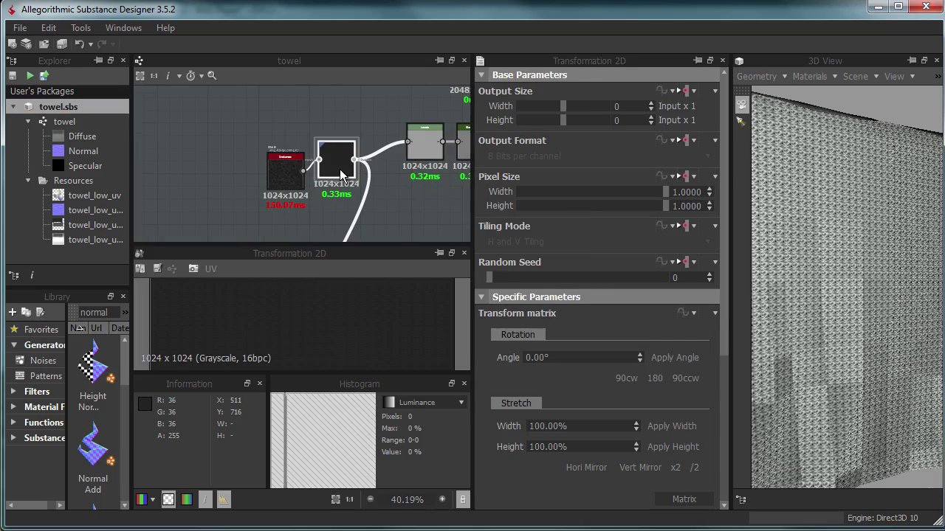
pyautogui.click(677, 470)
pyautogui.moveTo(761, 418)
pyautogui.mouseDown()
pyautogui.moveTo(839, 306)
pyautogui.moveTo(888, 262)
pyautogui.moveTo(867, 275)
pyautogui.mouseUp()
pyautogui.moveTo(285, 168); pyautogui.dragTo(257, 164)
pyautogui.doubleClick(258, 166)
pyautogui.click(335, 158)
pyautogui.moveTo(867, 274); pyautogui.dragTo(885, 230)
# Auto-level the dirt noise in Levels and shift the midtones left to brighten it.
pyautogui.click(435, 136)
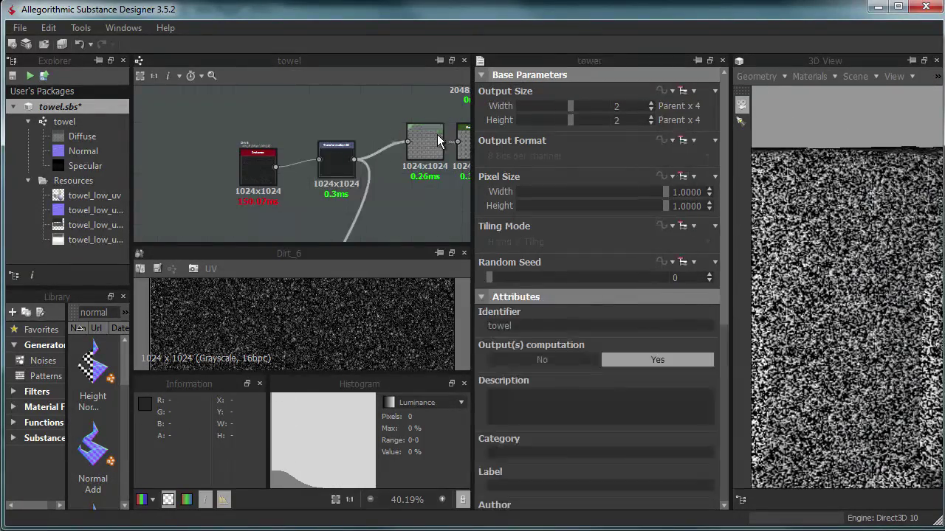
pyautogui.moveTo(470, 145)
pyautogui.mouseDown(button='middle')
pyautogui.moveTo(330, 192)
pyautogui.moveTo(370, 210)
pyautogui.mouseUp(button='middle')
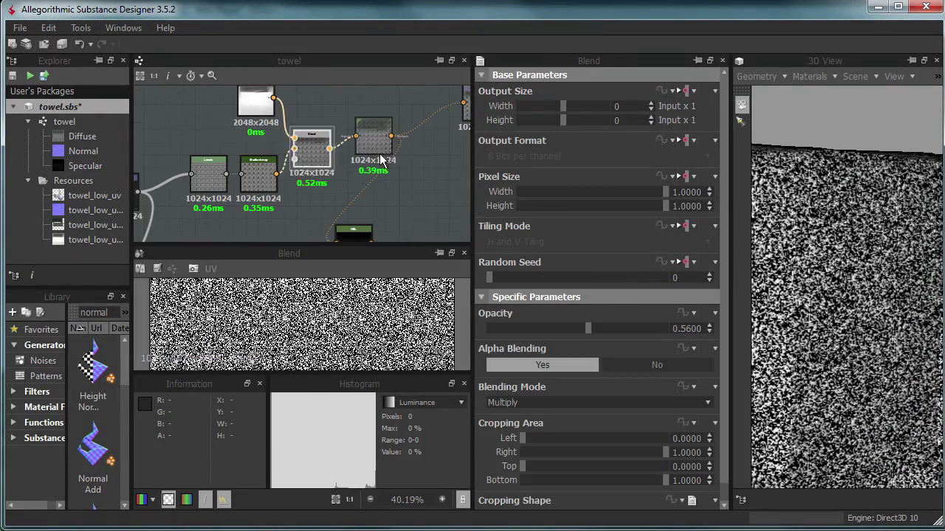
pyautogui.click(661, 299)
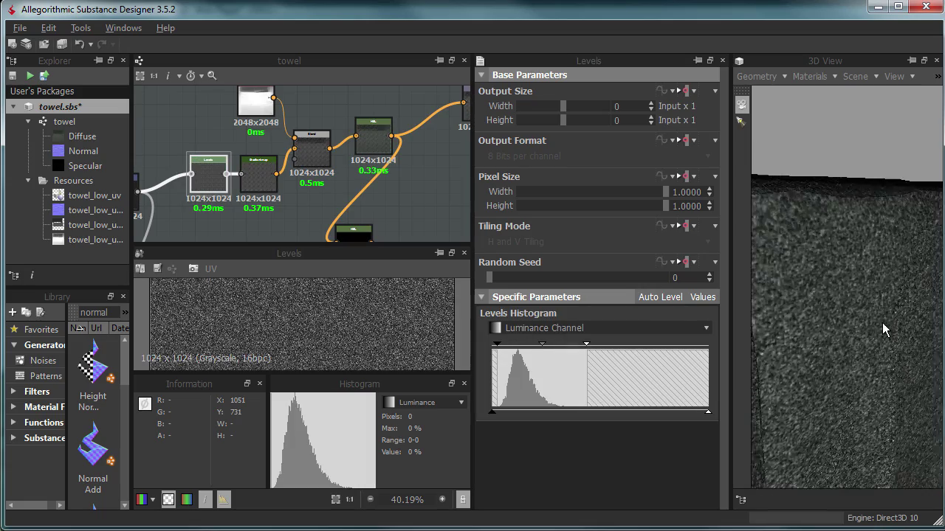
pyautogui.moveTo(586, 344); pyautogui.dragTo(517, 343)
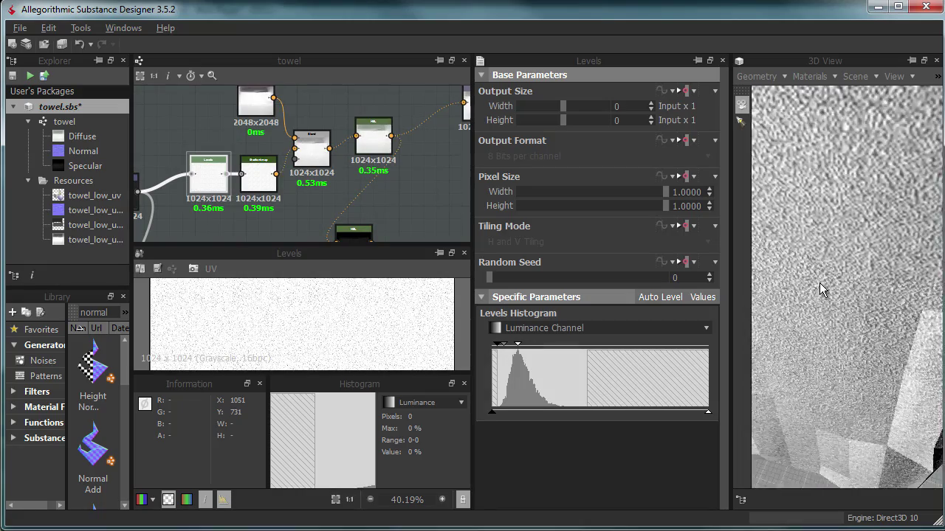
# Publish the towel package as towel.sbsar.
pyautogui.click(60, 106)
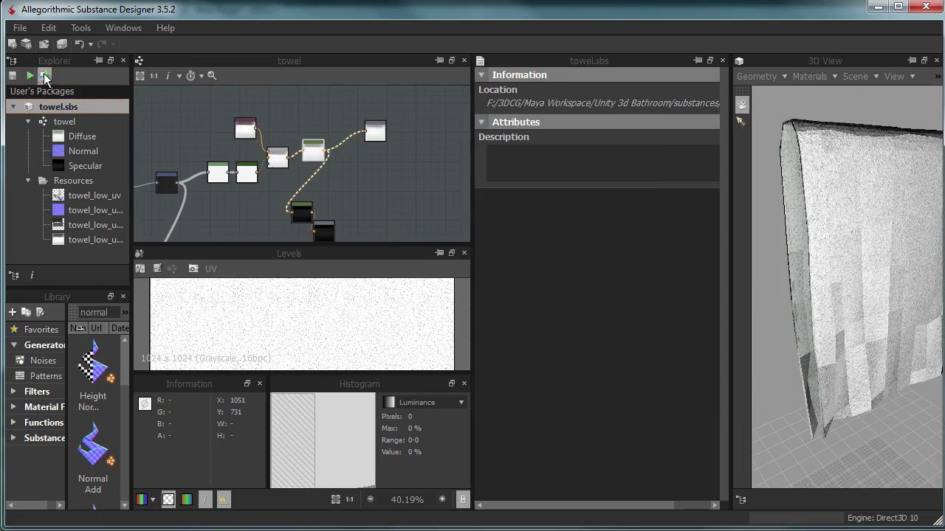
pyautogui.click(44, 75)
pyautogui.click(544, 465)
pyautogui.click(595, 362)
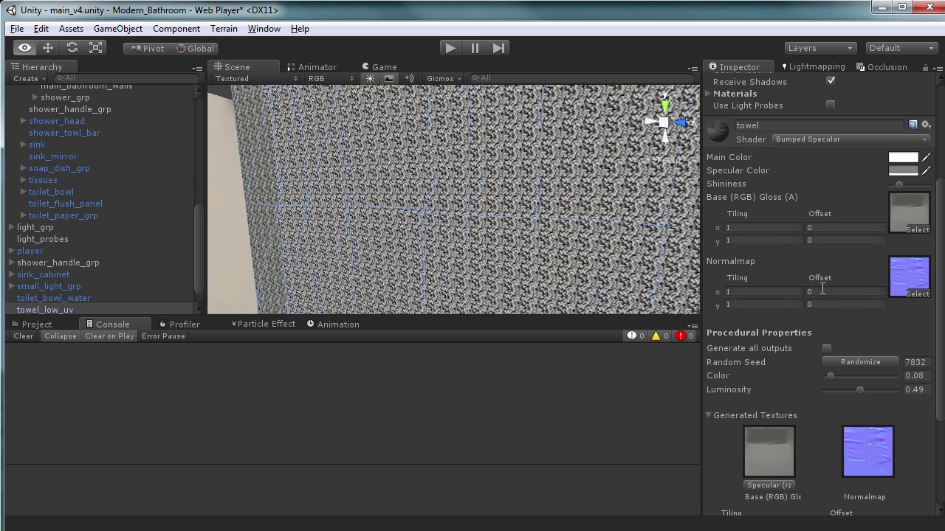
# Set the towel material's Color to 0.68 and randomize its seed.
pyautogui.scroll(-5, 536, 241)
pyautogui.scroll(4, 515, 227)
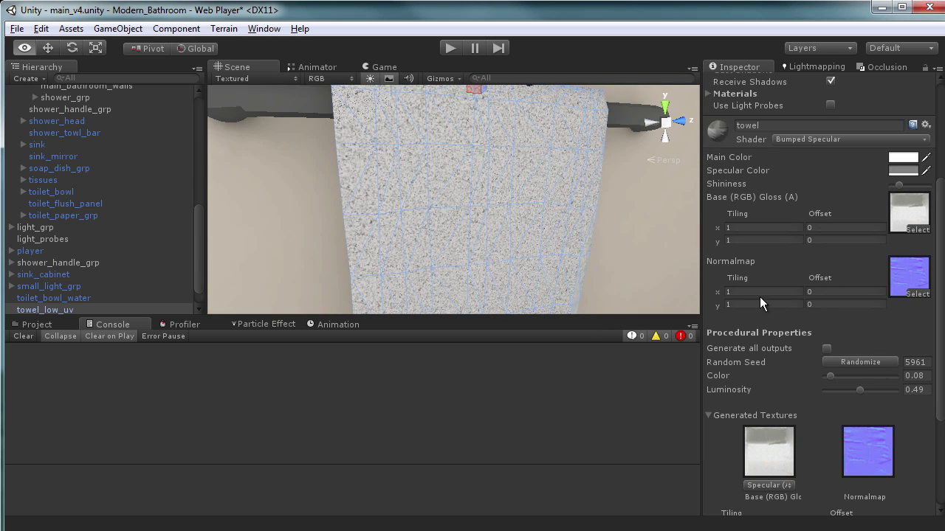
pyautogui.click(872, 375)
pyautogui.click(859, 362)
# Reselect the towel in the scene and randomize its seed once more.
pyautogui.keyDown('alt'); pyautogui.moveTo(642, 236); pyautogui.dragTo(610, 242); pyautogui.keyUp('alt')
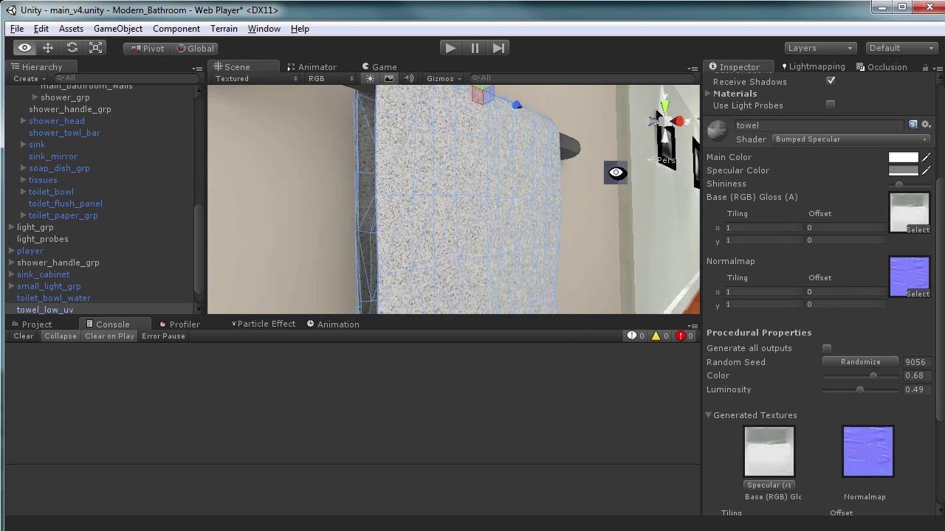
pyautogui.scroll(-5, 520, 222)
pyautogui.click(539, 216)
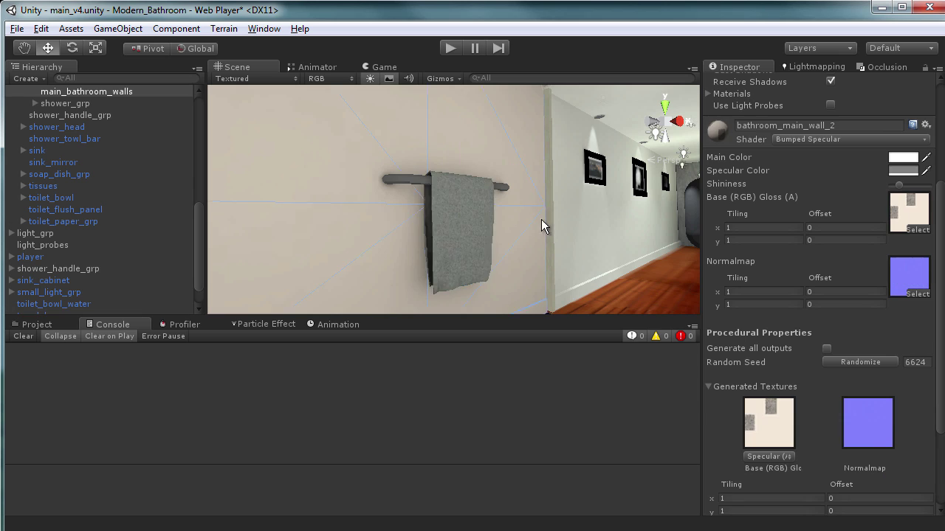
pyautogui.scroll(4, 509, 219)
pyautogui.moveTo(503, 220)
pyautogui.keyDown('alt'); pyautogui.mouseDown()
pyautogui.moveTo(468, 152)
pyautogui.moveTo(453, 184)
pyautogui.moveTo(448, 230)
pyautogui.moveTo(513, 179)
pyautogui.mouseUp(); pyautogui.keyUp('alt')
pyautogui.click(513, 179)
pyautogui.click(861, 363)
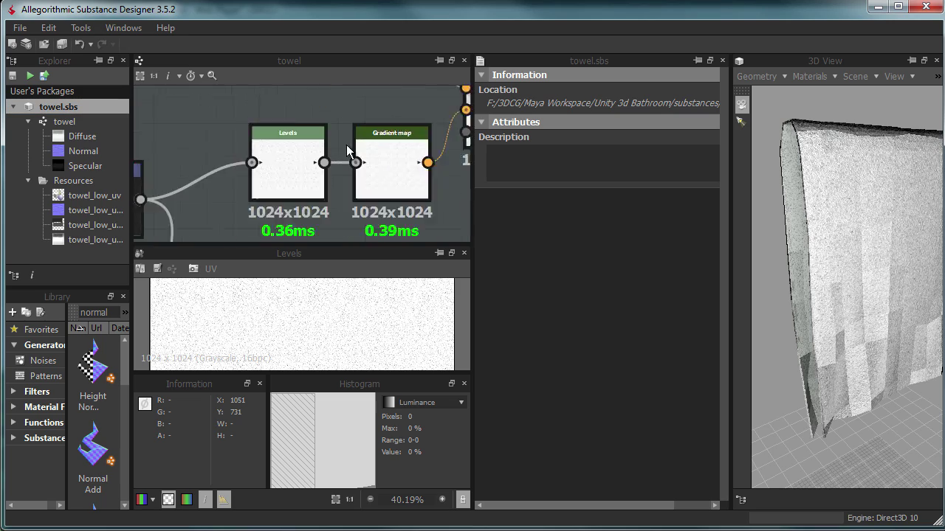
pyautogui.moveTo(346, 145); pyautogui.dragTo(391, 142, button='middle')
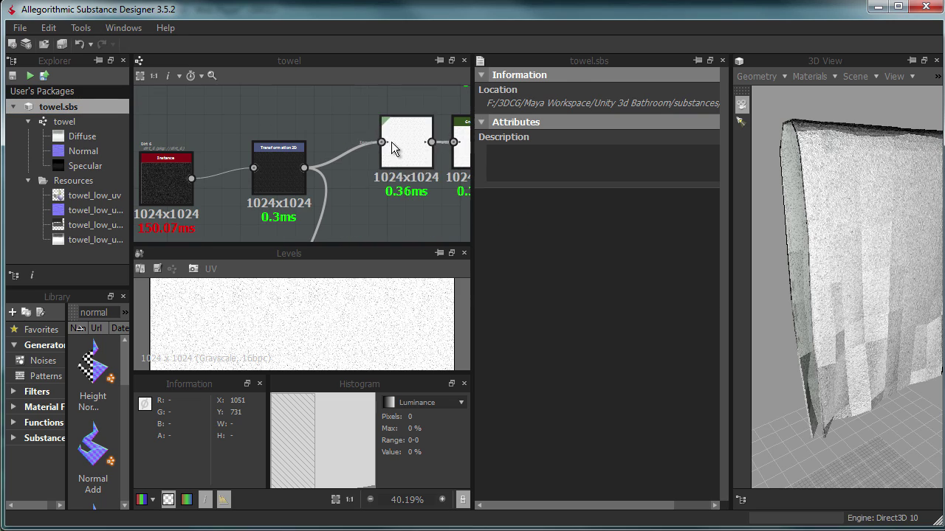
# Darken the noise Levels and halve the Transformation 2D scale (/2).
pyautogui.click(391, 141)
pyautogui.moveTo(507, 347); pyautogui.dragTo(642, 345)
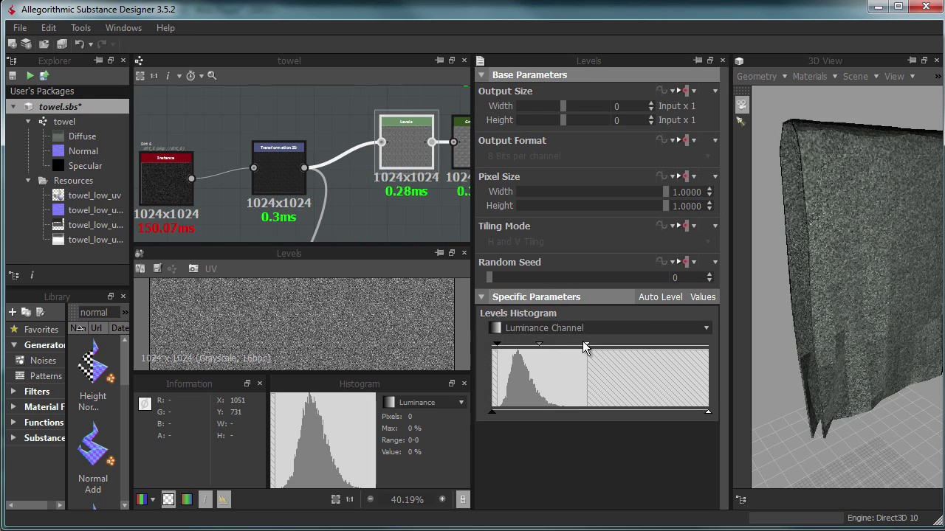
pyautogui.click(279, 170)
pyautogui.click(696, 472)
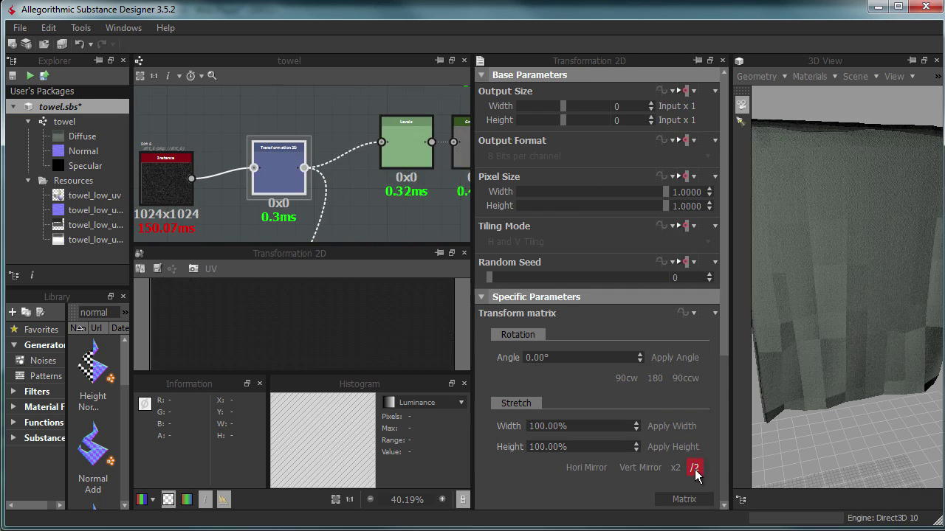
pyautogui.scroll(5, 779, 381)
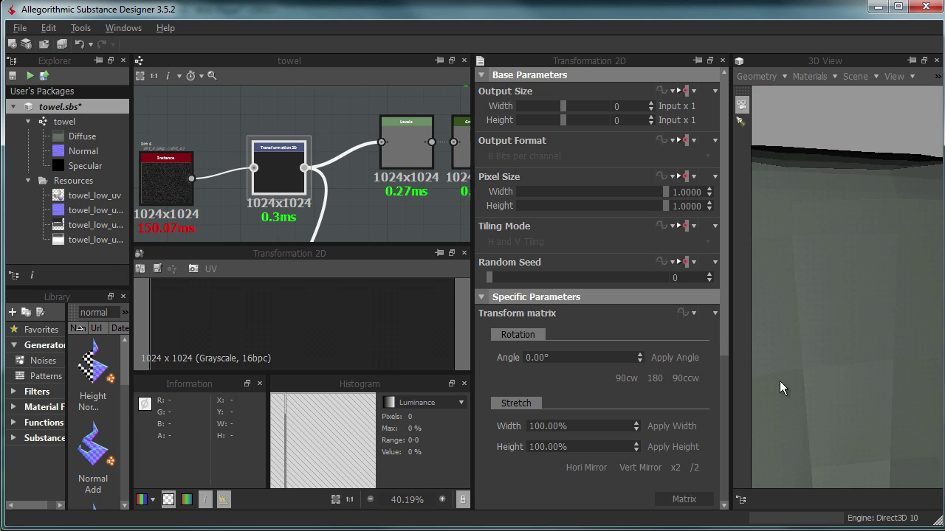
pyautogui.click(327, 92)
pyautogui.moveTo(319, 105); pyautogui.dragTo(320, 89, button='middle')
pyautogui.click(281, 154)
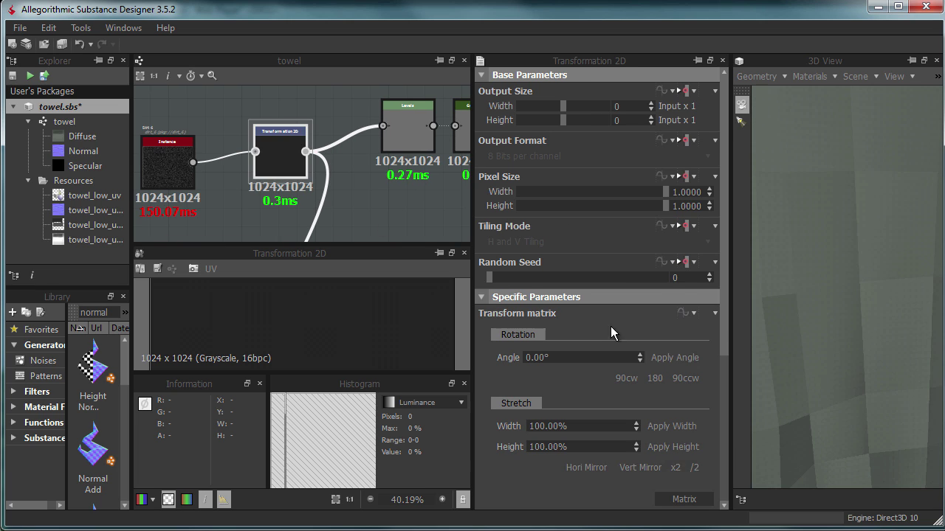
# Republish the towel package to towel.sbsar, replacing the existing archive.
pyautogui.click(44, 75)
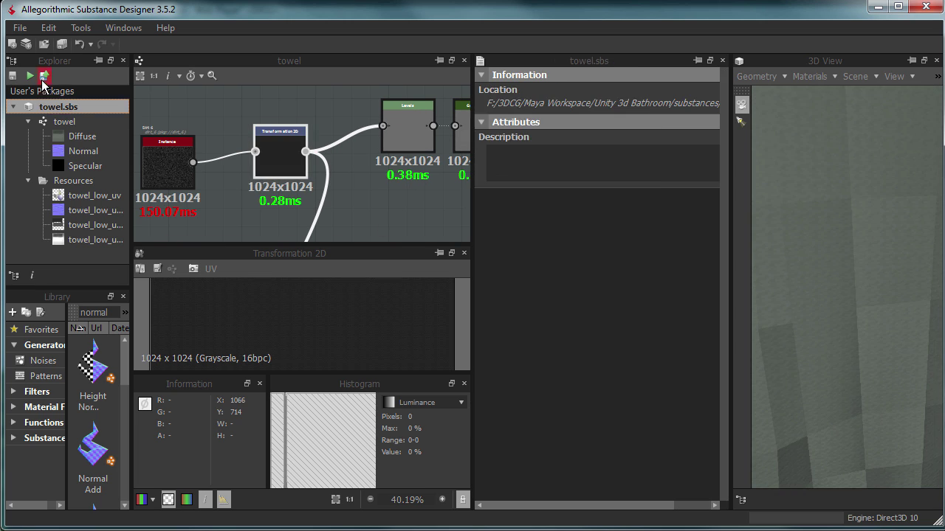
pyautogui.click(546, 466)
pyautogui.click(727, 298)
pyautogui.click(606, 365)
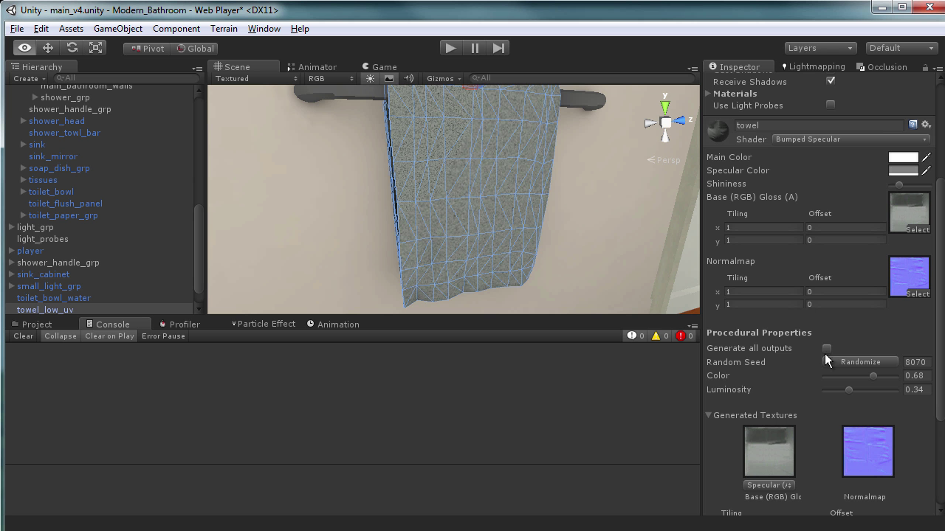
# Randomize the towel material's seed and raise its Luminosity to 0.63.
pyautogui.click(829, 359)
pyautogui.moveTo(857, 389); pyautogui.dragTo(863, 389)
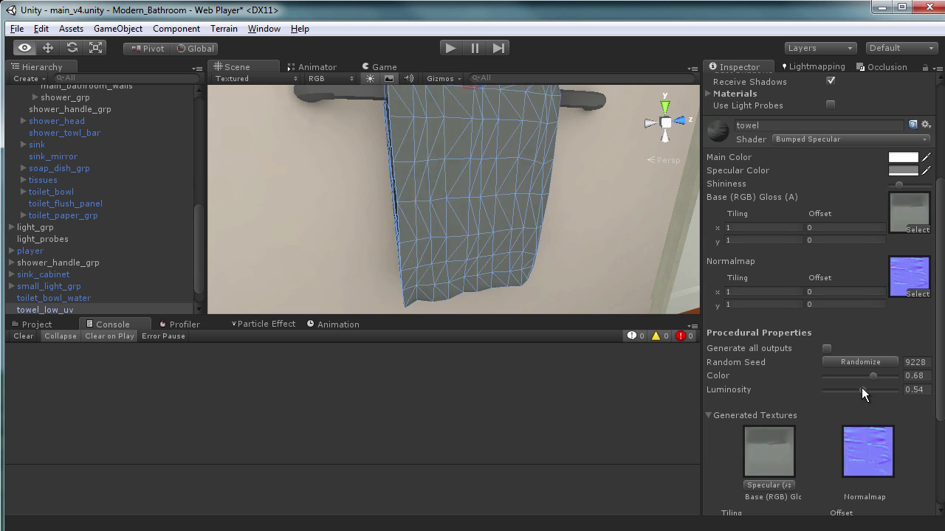
pyautogui.keyDown('alt'); pyautogui.moveTo(575, 190); pyautogui.dragTo(448, 158); pyautogui.keyUp('alt')
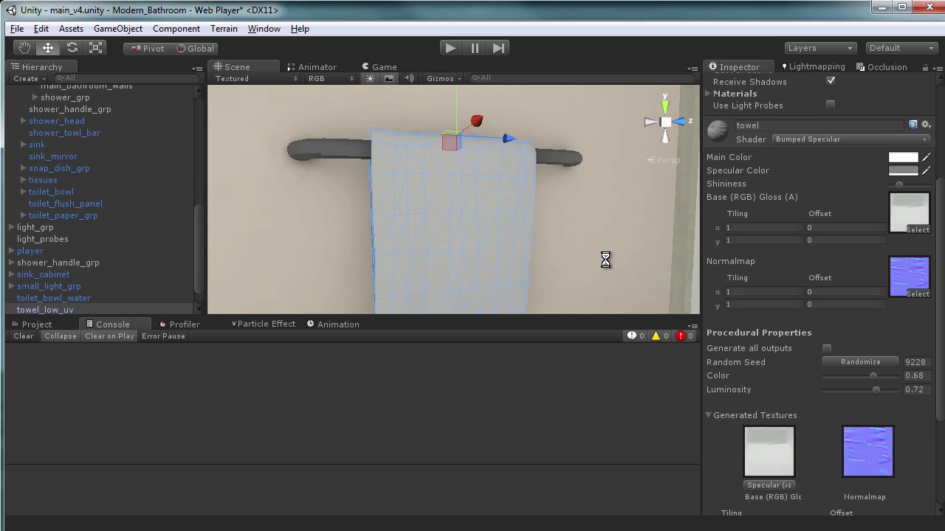
pyautogui.keyDown('alt'); pyautogui.moveTo(369, 347); pyautogui.dragTo(883, 394); pyautogui.keyUp('alt')
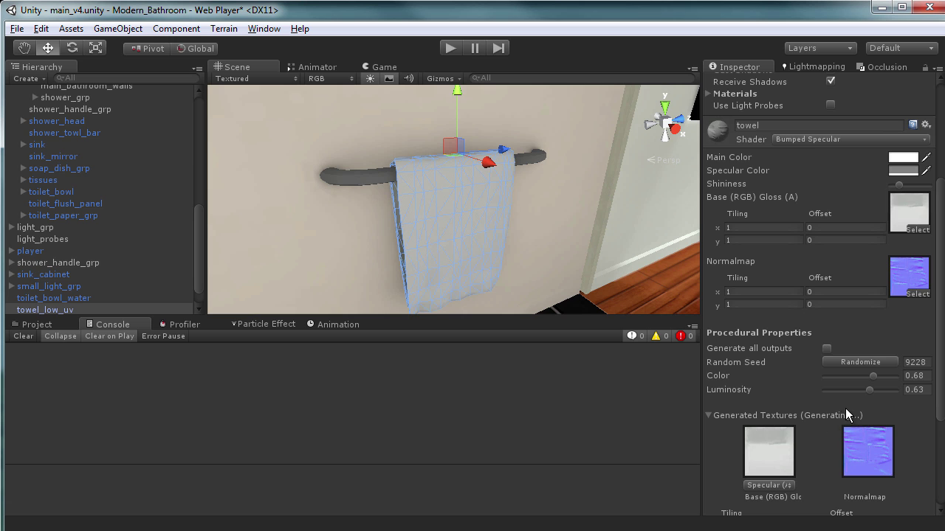
pyautogui.keyDown('alt'); pyautogui.moveTo(517, 221); pyautogui.dragTo(445, 218); pyautogui.keyUp('alt')
# Select the towel_low_uv towel in the scene and frame it in the view.
pyautogui.click(446, 218)
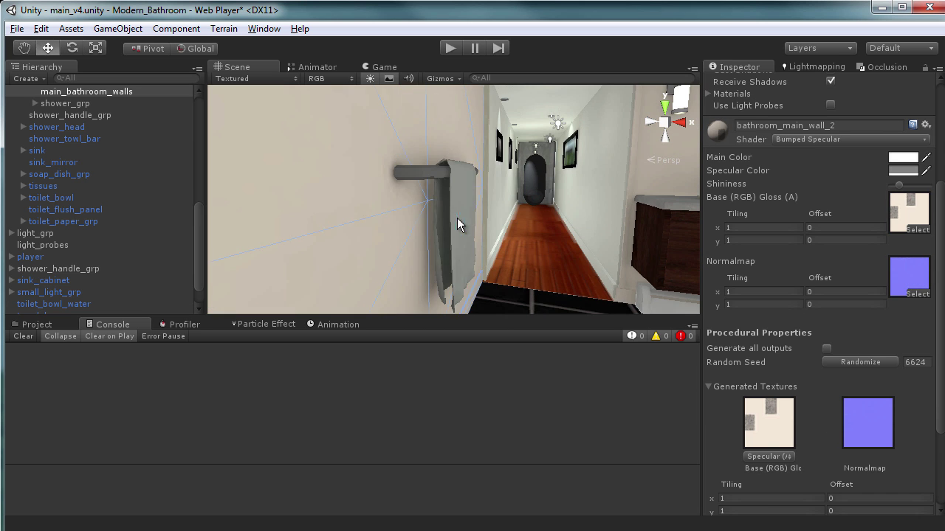
pyautogui.click(445, 218)
pyautogui.press('e')
pyautogui.press('f')
pyautogui.keyDown('alt'); pyautogui.moveTo(527, 270); pyautogui.dragTo(401, 268); pyautogui.keyUp('alt')
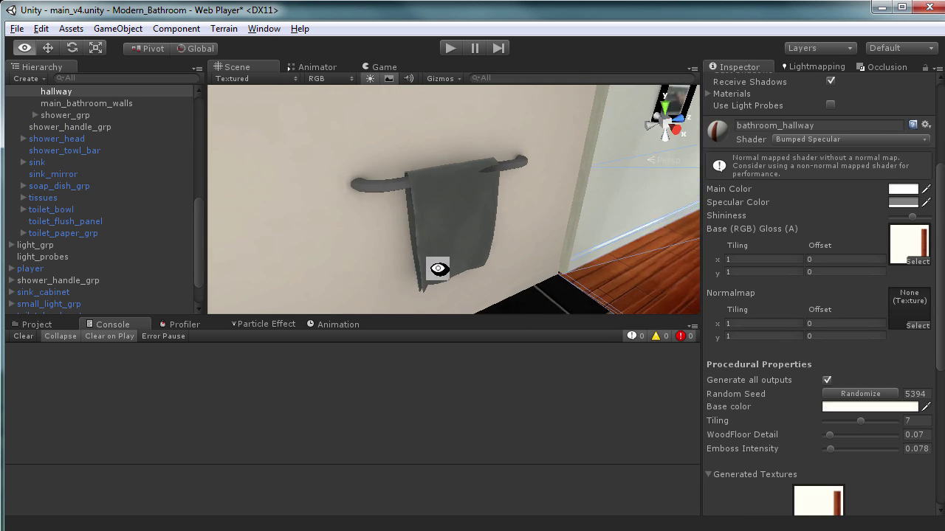
pyautogui.click(819, 67)
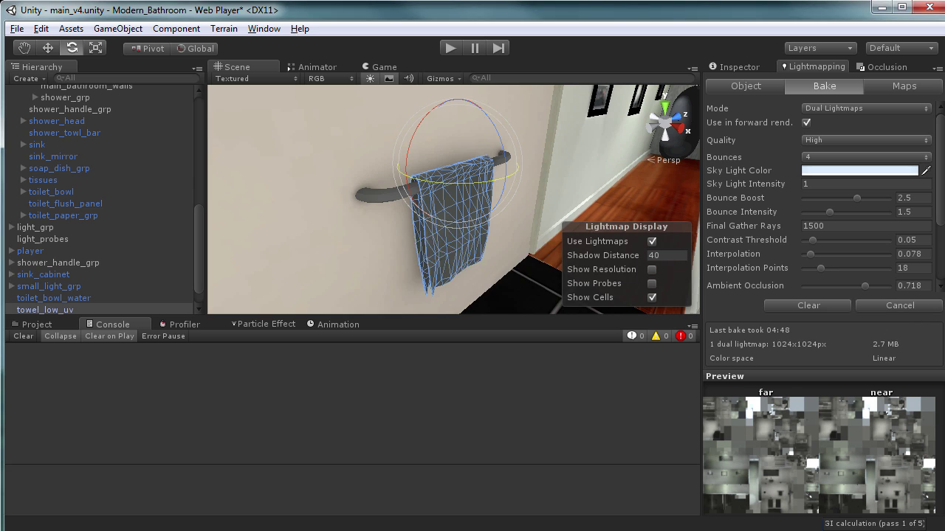
pyautogui.scroll(5, 373, 196)
pyautogui.press('w')
pyautogui.keyDown('alt'); pyautogui.moveTo(374, 196); pyautogui.dragTo(402, 206); pyautogui.keyUp('alt')
# Set the towel's Transform Rotation Y to -180.
pyautogui.press('z')
pyautogui.click(753, 68)
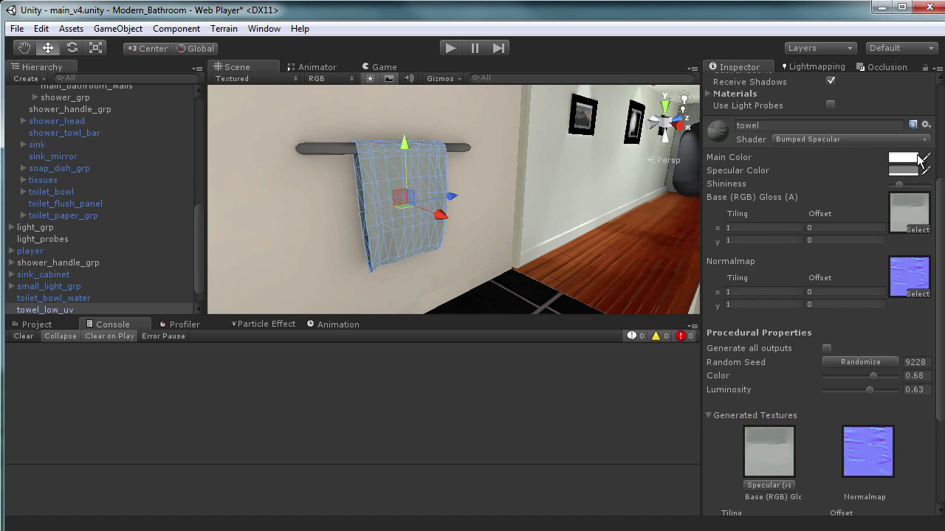
pyautogui.scroll(4, 887, 86)
pyautogui.click(853, 180)
pyautogui.write('-180')
pyautogui.press('Return')
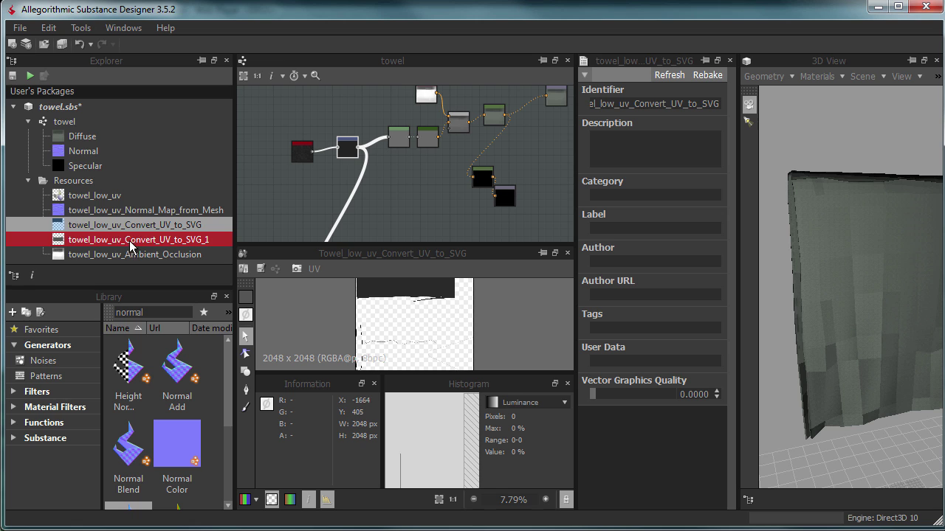
# Copy the selected UV shape into a new SVG resource, then delete that resource.
pyautogui.rightClick(391, 322)
pyautogui.click(457, 485)
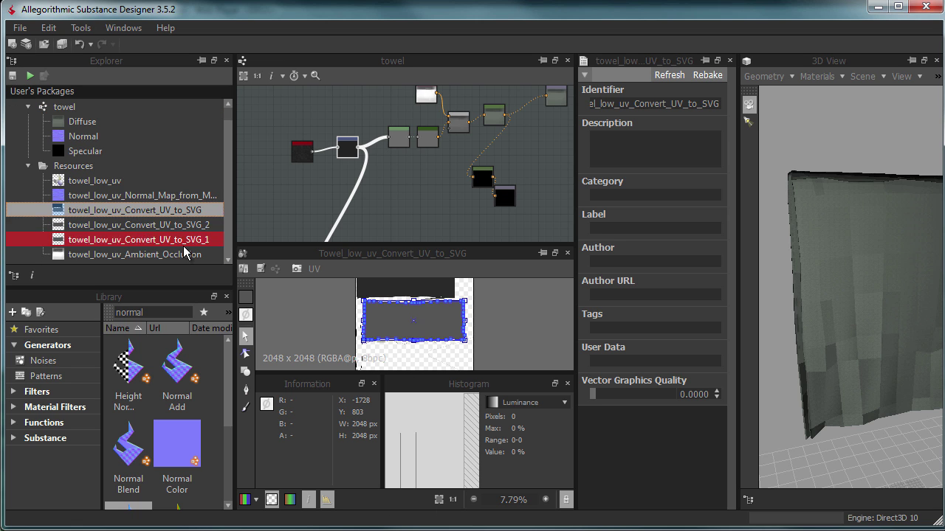
pyautogui.press('Delete')
pyautogui.press('Return')
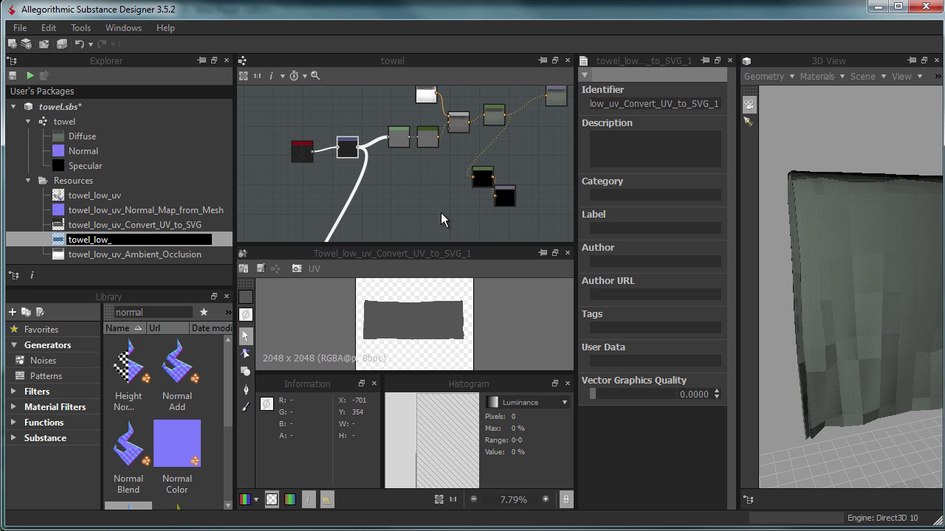
# Select the second UV-to-SVG resource, towel_low_uv_Convert_UV_to_SVG_1, in the Explorer.
pyautogui.scroll(2, 444, 295)
pyautogui.moveTo(444, 295); pyautogui.dragTo(458, 351, button='middle')
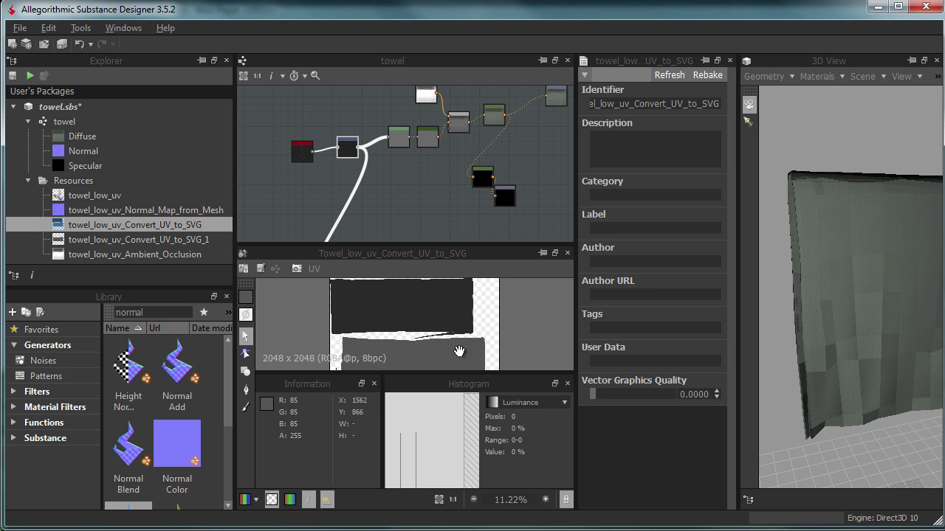
pyautogui.click(116, 246)
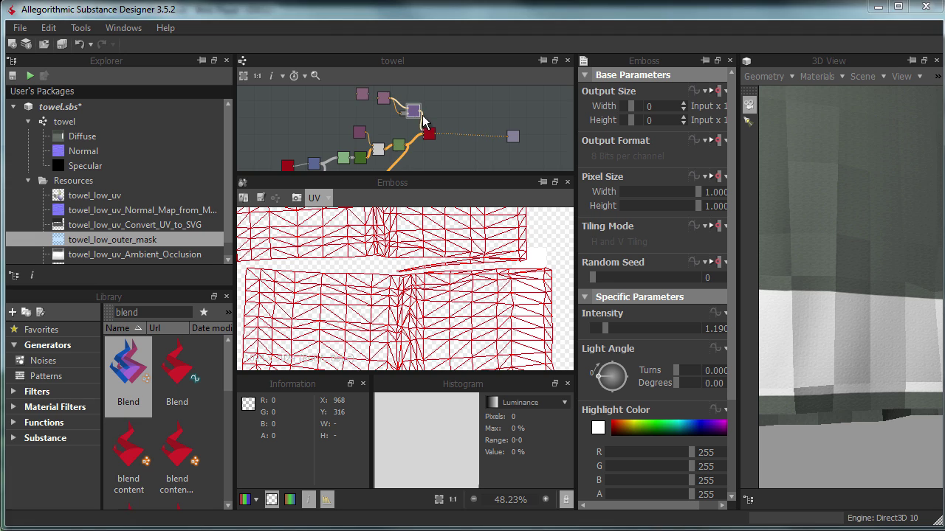
# Add an Invert node from the Library and wire its output into the Emboss node's input.
pyautogui.scroll(3, 417, 124)
pyautogui.click(436, 153)
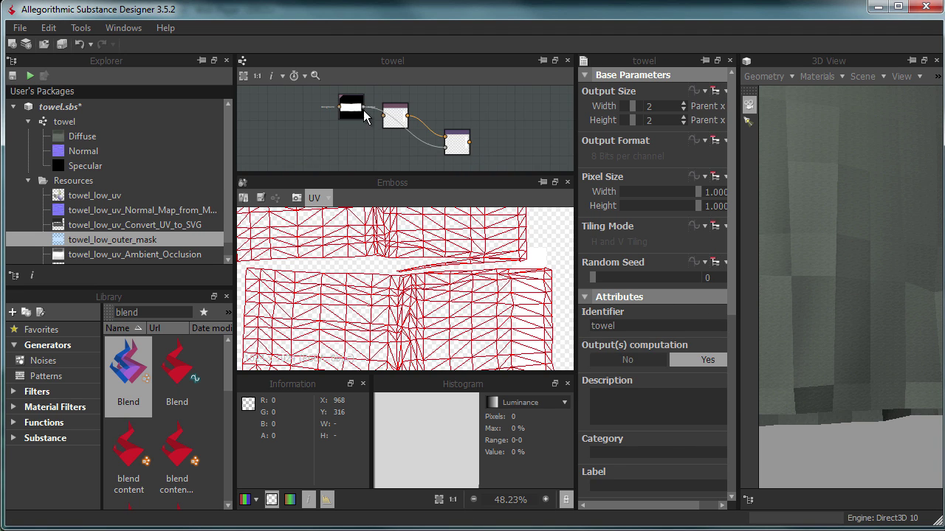
pyautogui.click(351, 108)
pyautogui.click(395, 114)
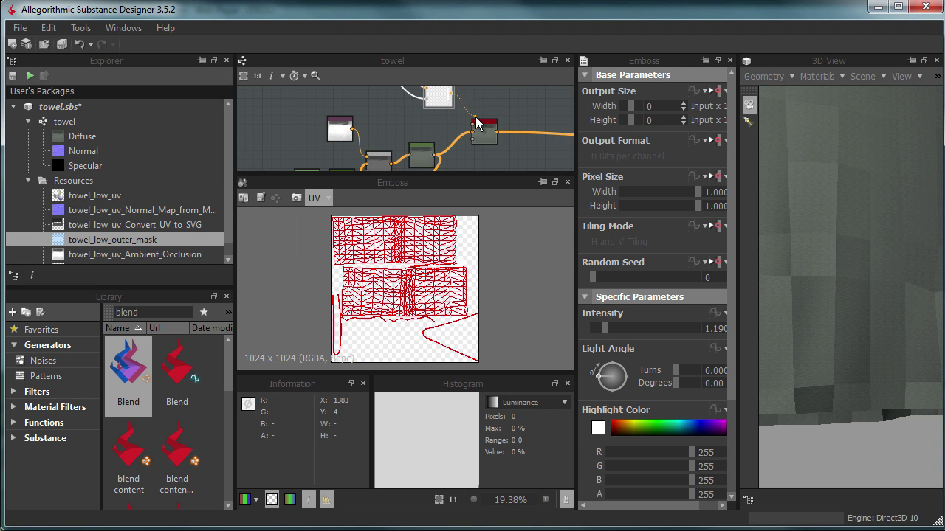
pyautogui.click(476, 120)
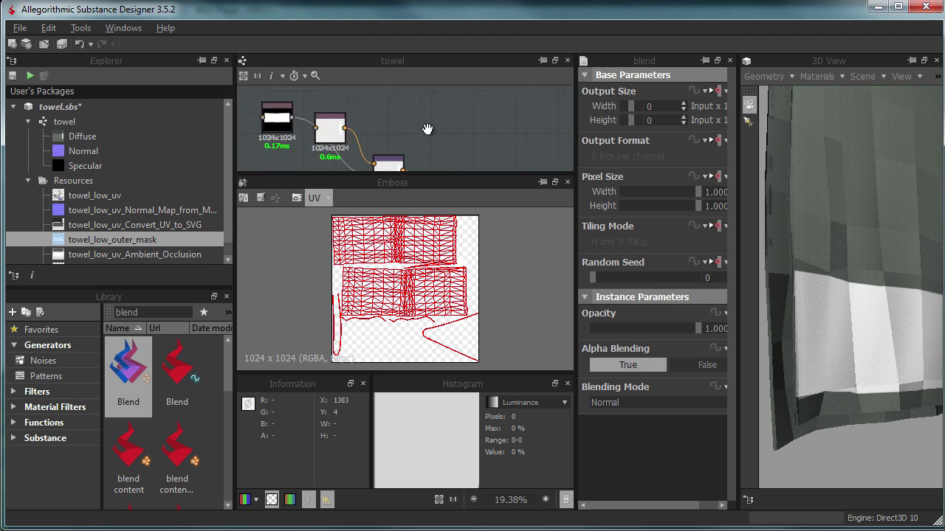
pyautogui.doubleClick(426, 145)
pyautogui.write('invert')
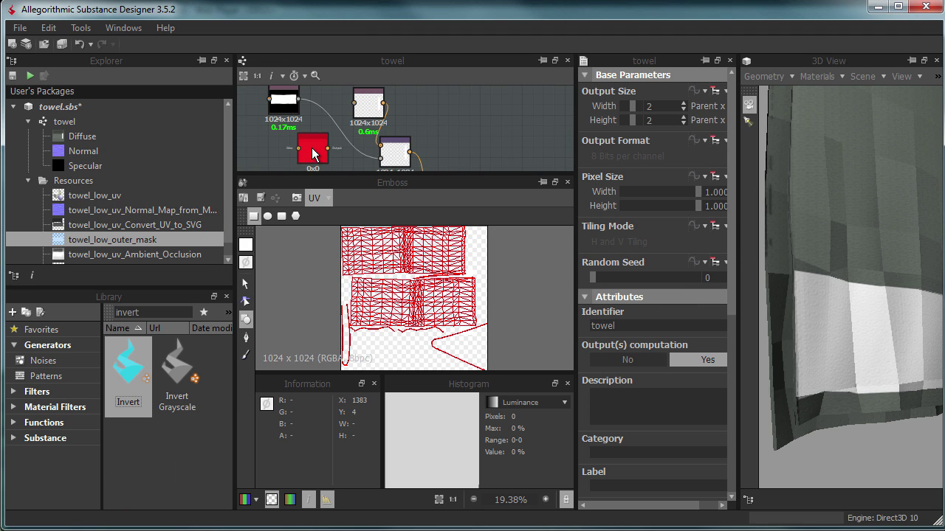
pyautogui.click(361, 140)
pyautogui.moveTo(369, 136)
pyautogui.mouseDown()
pyautogui.moveTo(394, 140)
pyautogui.moveTo(390, 206)
pyautogui.mouseUp()
pyautogui.click(404, 142)
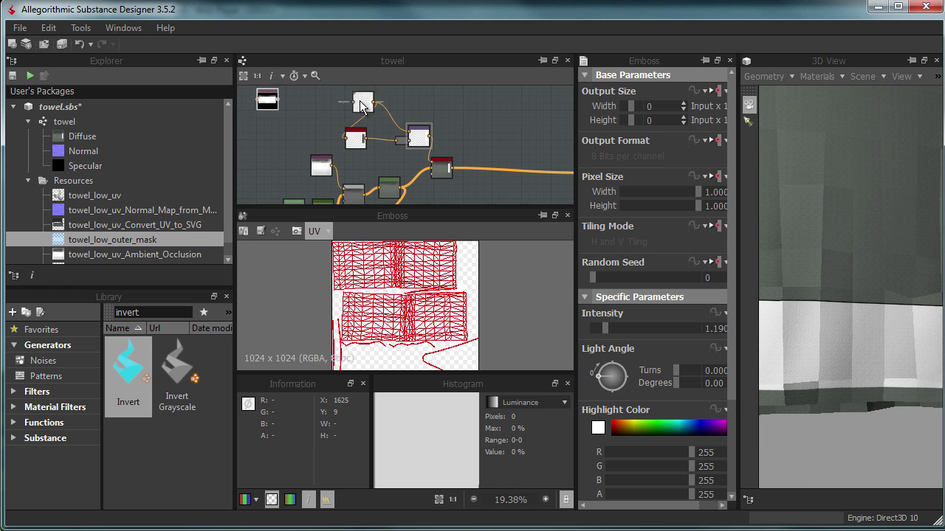
pyautogui.scroll(2, 427, 117)
# Stretch the SVG mask shape into a tall thin rectangle with the selection tool.
pyautogui.scroll(-1, 424, 127)
pyautogui.click(391, 116)
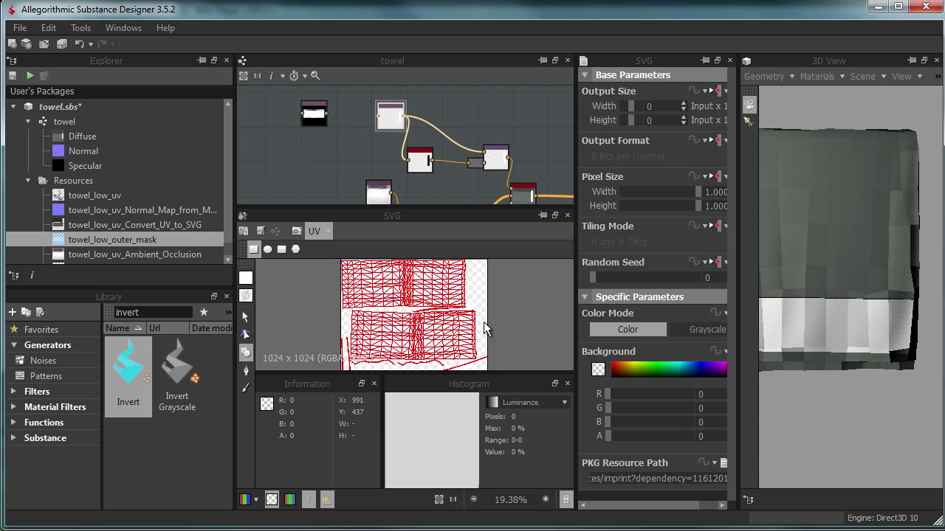
pyautogui.scroll(2, 447, 276)
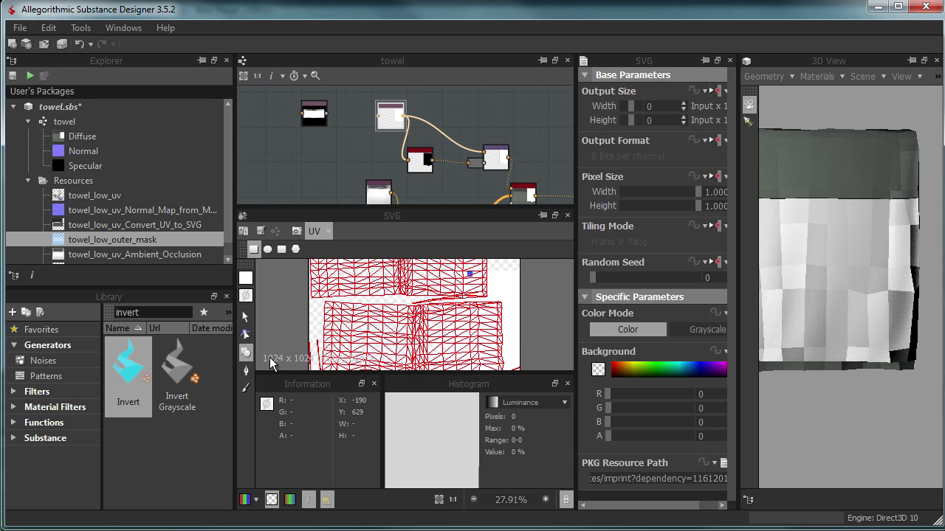
pyautogui.click(245, 317)
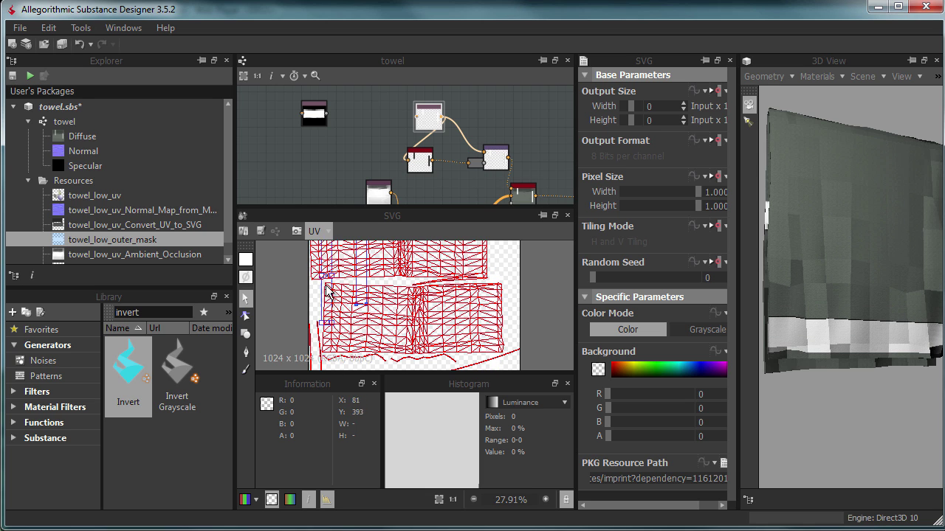
pyautogui.moveTo(812, 295); pyautogui.dragTo(871, 299)
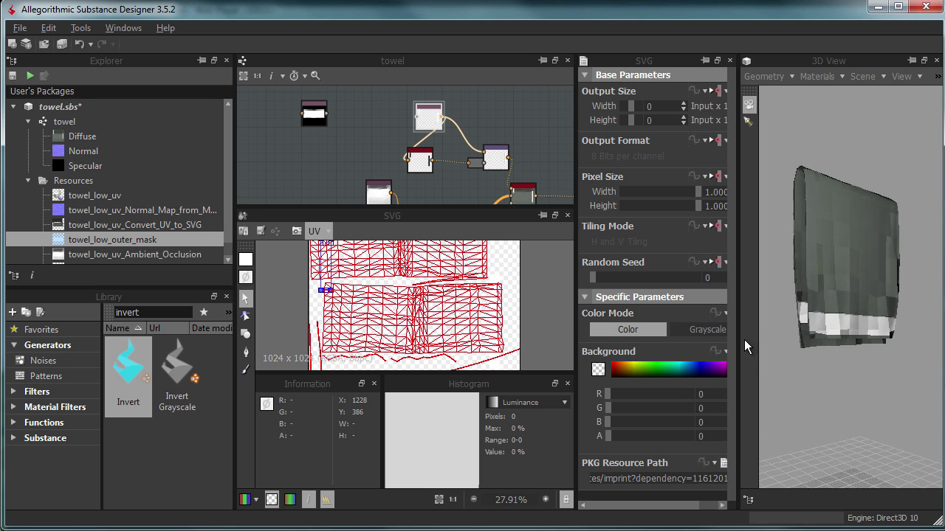
pyautogui.moveTo(320, 279); pyautogui.dragTo(323, 277)
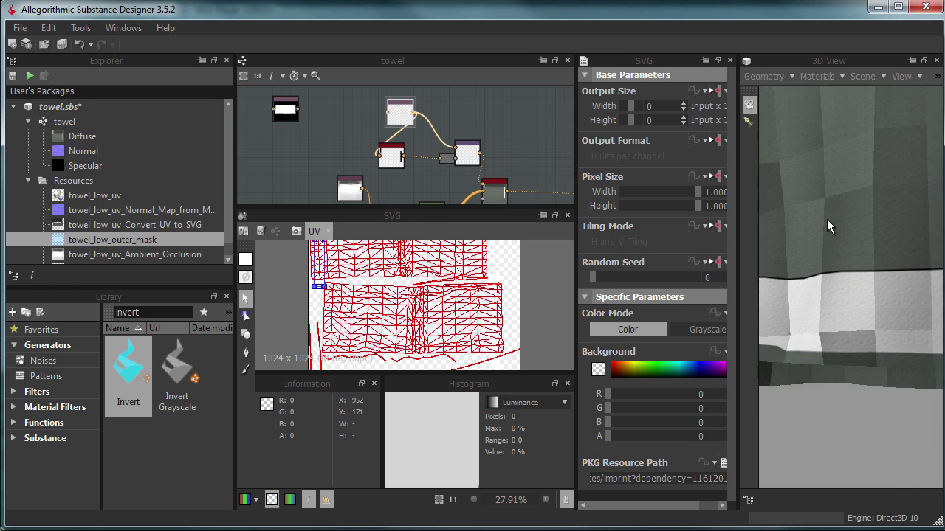
# Set the Emboss intensity to 0.4 and turn its light angle.
pyautogui.moveTo(612, 330); pyautogui.dragTo(614, 328)
pyautogui.moveTo(607, 376)
pyautogui.mouseDown()
pyautogui.moveTo(624, 390)
pyautogui.moveTo(619, 369)
pyautogui.moveTo(599, 384)
pyautogui.moveTo(512, 347)
pyautogui.mouseUp()
pyautogui.click(530, 330)
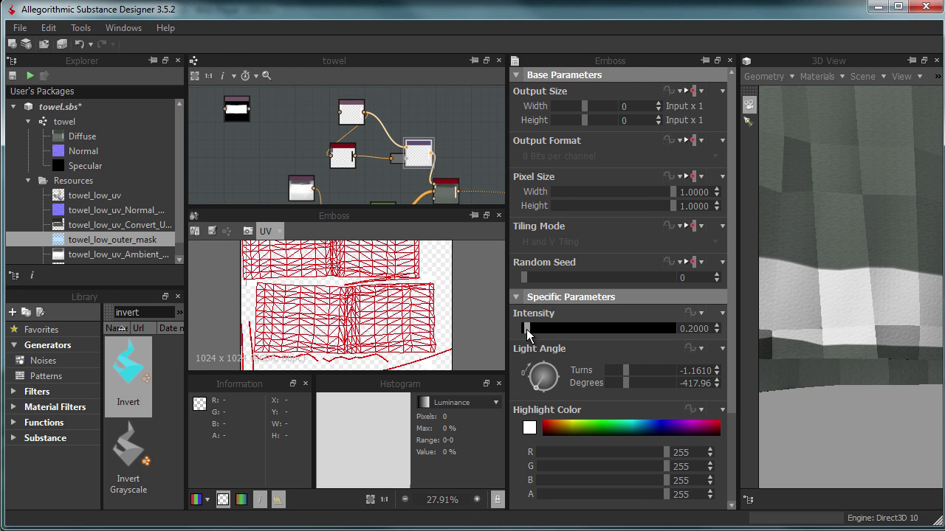
pyautogui.scroll(-5, 849, 235)
pyautogui.scroll(5, 838, 221)
pyautogui.scroll(-5, 830, 273)
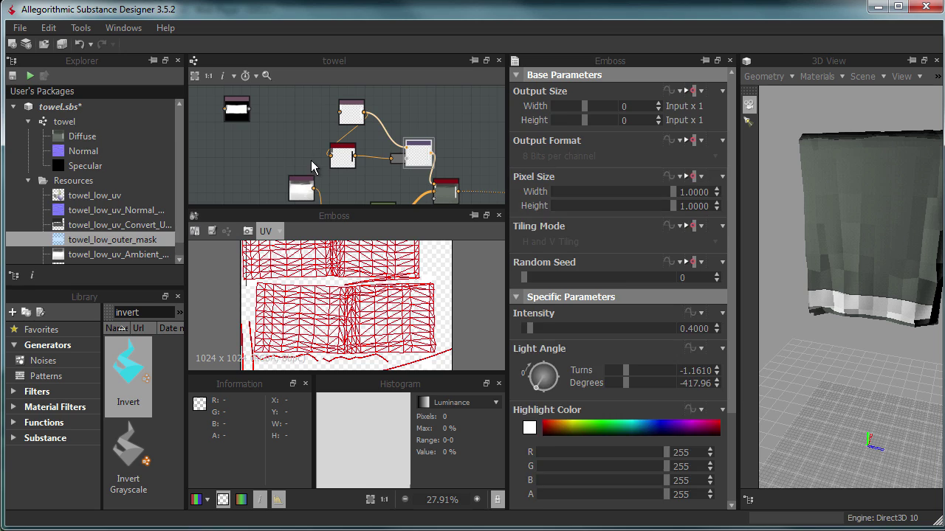
# Select the towel.sbs package and collapse its contents in the Explorer.
pyautogui.click(58, 106)
pyautogui.click(28, 121)
pyautogui.click(28, 136)
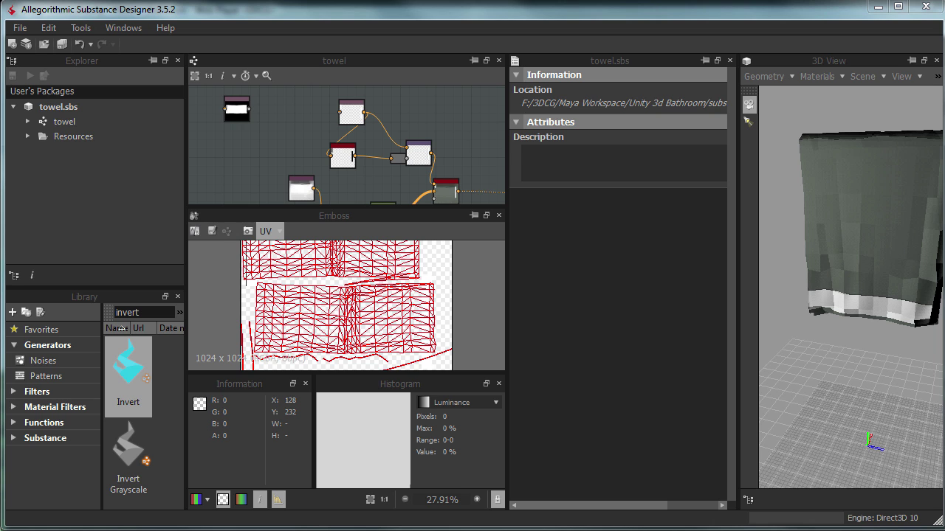
# Import the passion47_logo file as a resource into towel.sbs.
pyautogui.rightClick(59, 106)
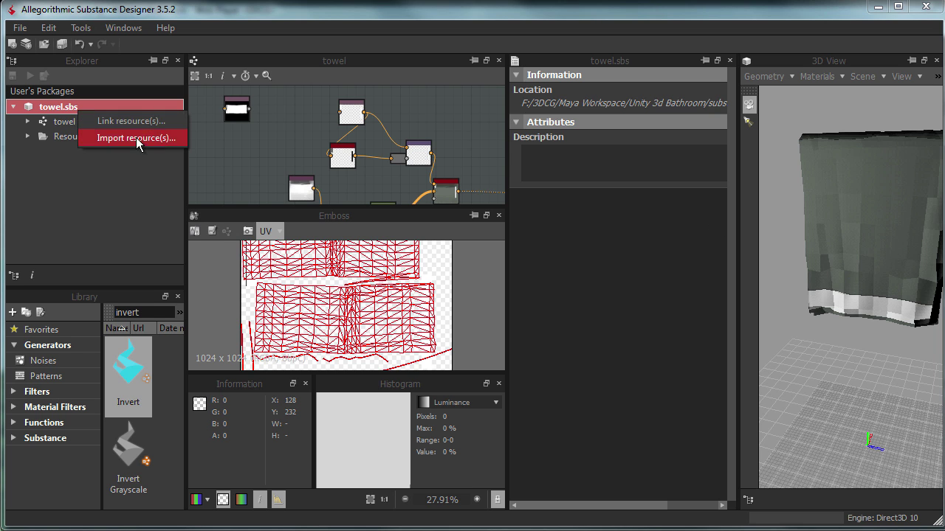
pyautogui.click(140, 120)
pyautogui.click(96, 240)
# Select the SVG node, add a Blend node after it, then delete that Blend again.
pyautogui.moveTo(354, 170); pyautogui.dragTo(324, 139, button='middle')
pyautogui.scroll(-3, 377, 287)
pyautogui.scroll(3, 310, 148)
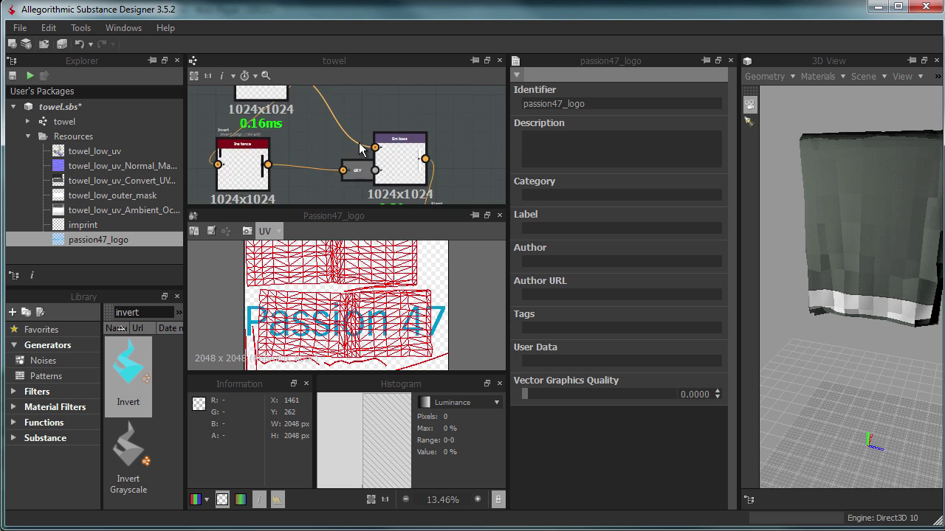
pyautogui.moveTo(347, 159); pyautogui.dragTo(260, 133, button='middle')
pyautogui.click(260, 133)
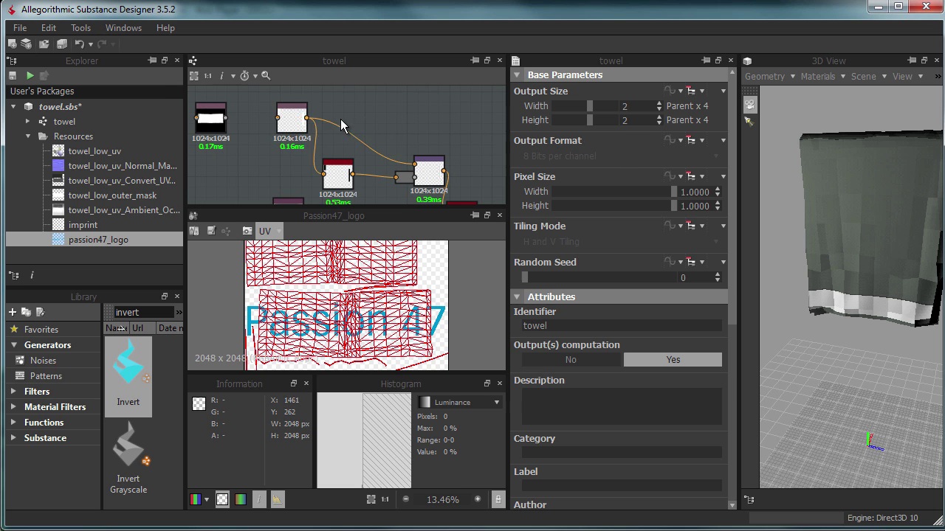
pyautogui.rightClick(361, 126)
pyautogui.click(376, 149)
pyautogui.press('Delete')
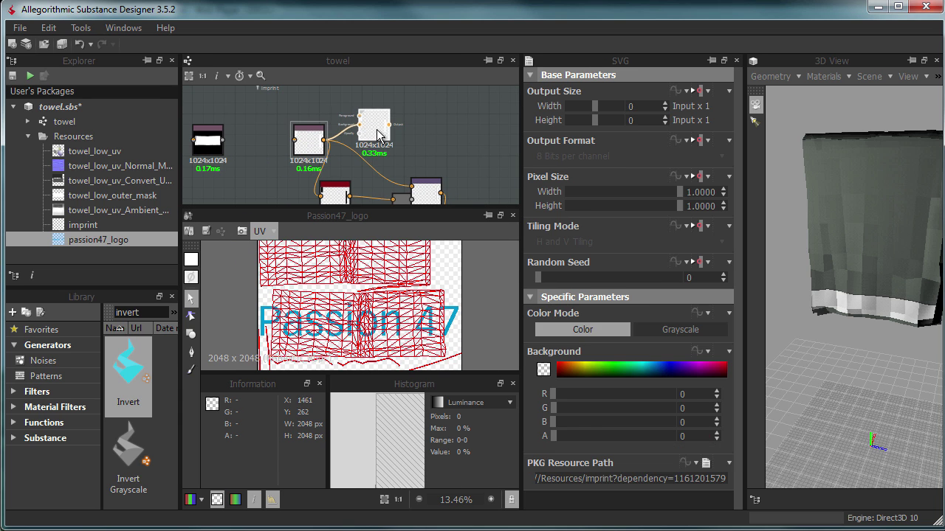
# Insert a Blend node on the SVG mask node's output.
pyautogui.click(72, 244)
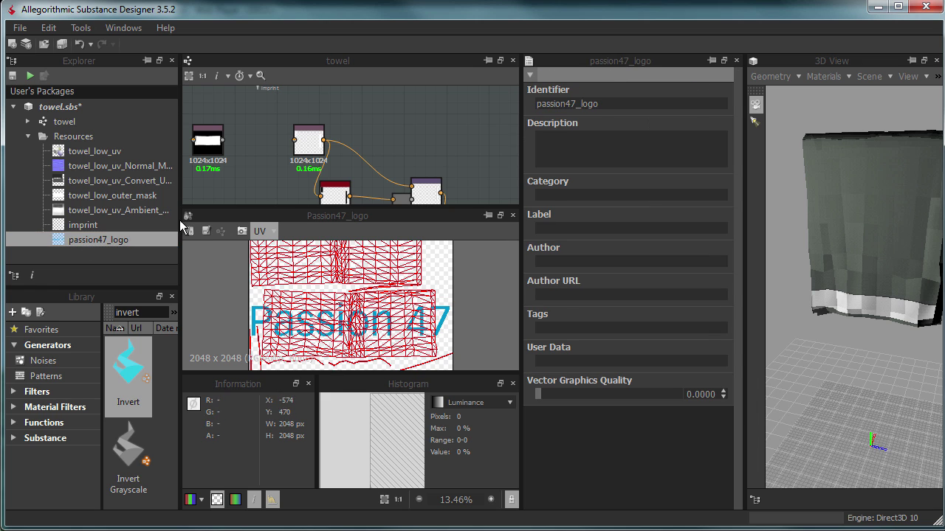
pyautogui.click(308, 140)
pyautogui.moveTo(323, 139); pyautogui.dragTo(369, 127)
pyautogui.click(383, 153)
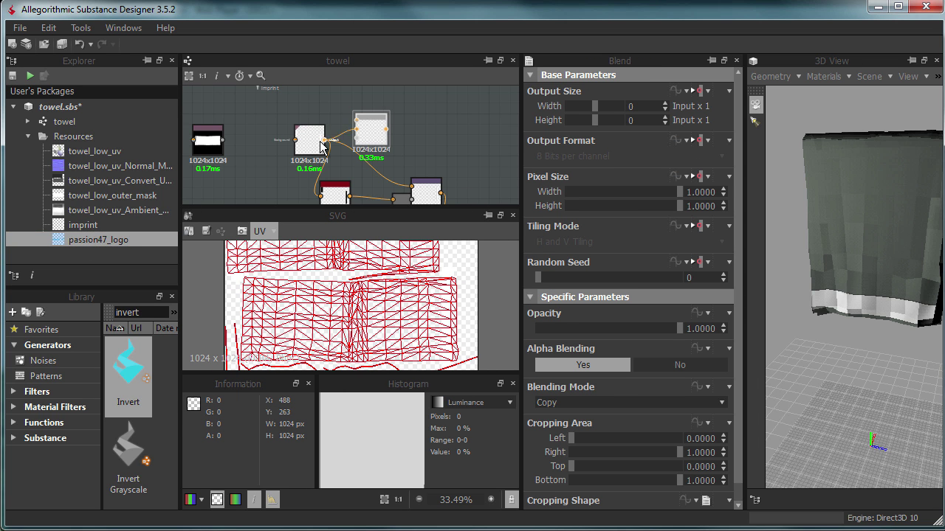
# Drag passion47_logo into the graph feeding the Blend and preview the blended Passion 47 text.
pyautogui.moveTo(116, 240); pyautogui.dragTo(303, 100)
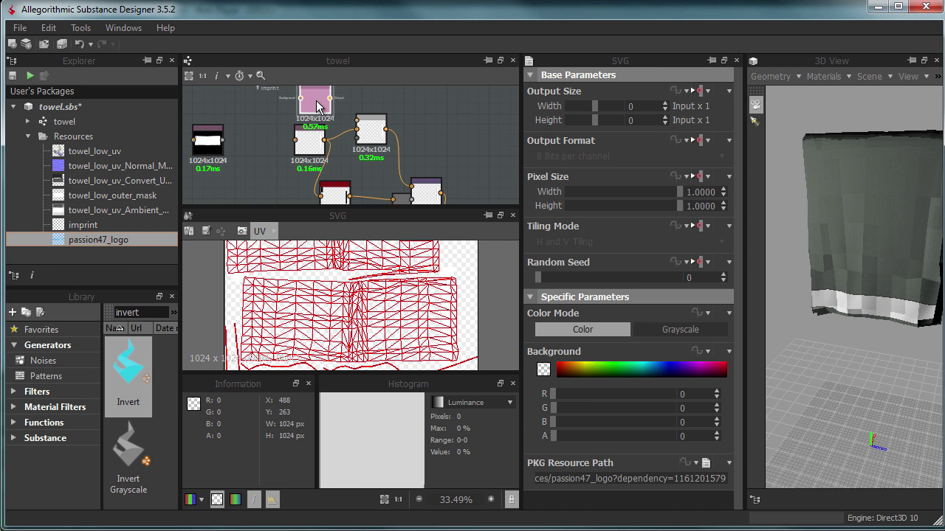
pyautogui.scroll(-3, 298, 113)
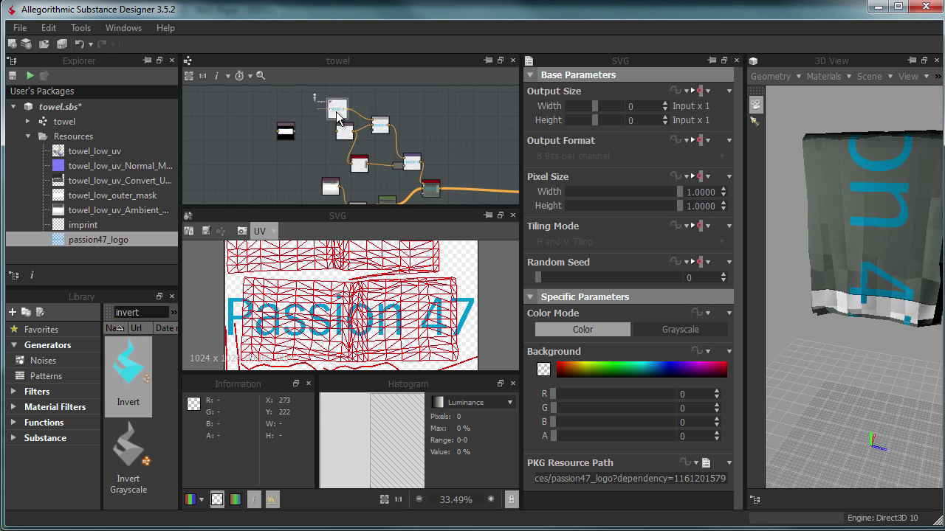
pyautogui.moveTo(290, 99); pyautogui.dragTo(412, 166)
pyautogui.scroll(5, 369, 144)
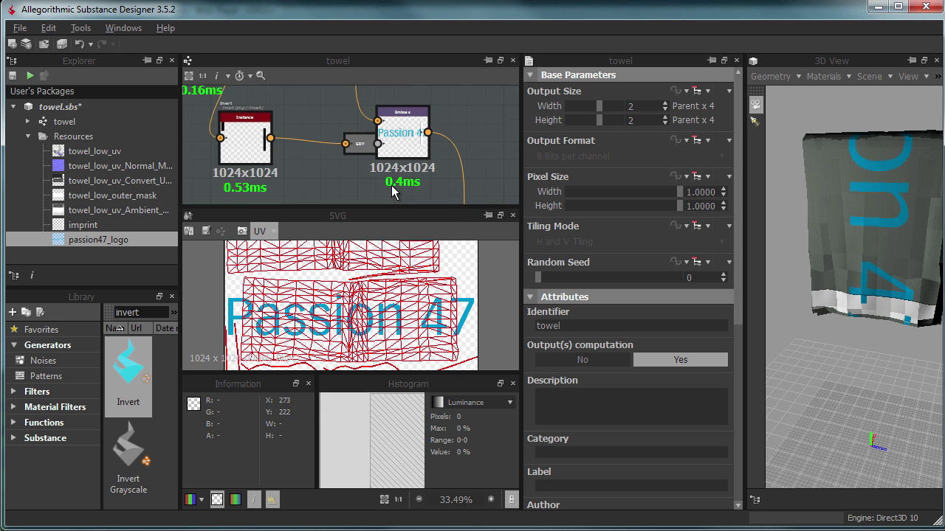
pyautogui.scroll(-1, 432, 166)
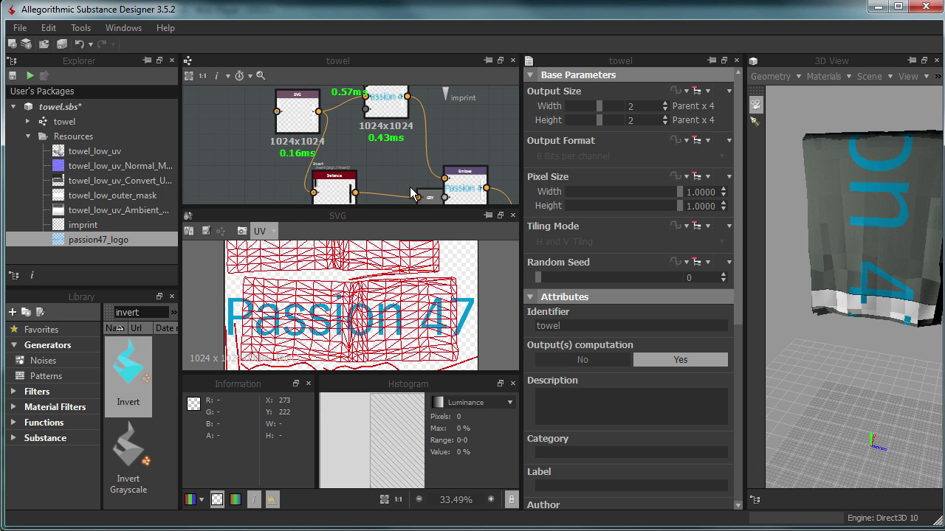
pyautogui.click(405, 103)
pyautogui.scroll(5, 864, 207)
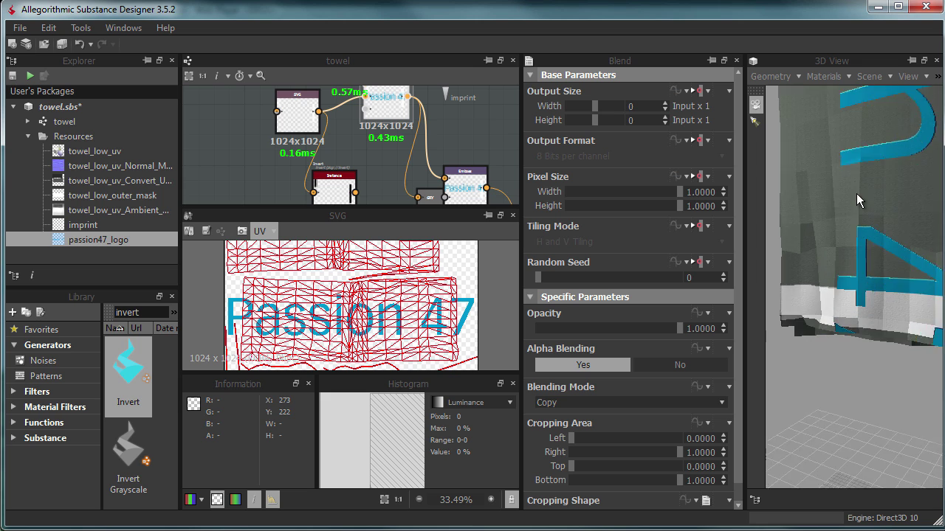
pyautogui.scroll(-1, 404, 150)
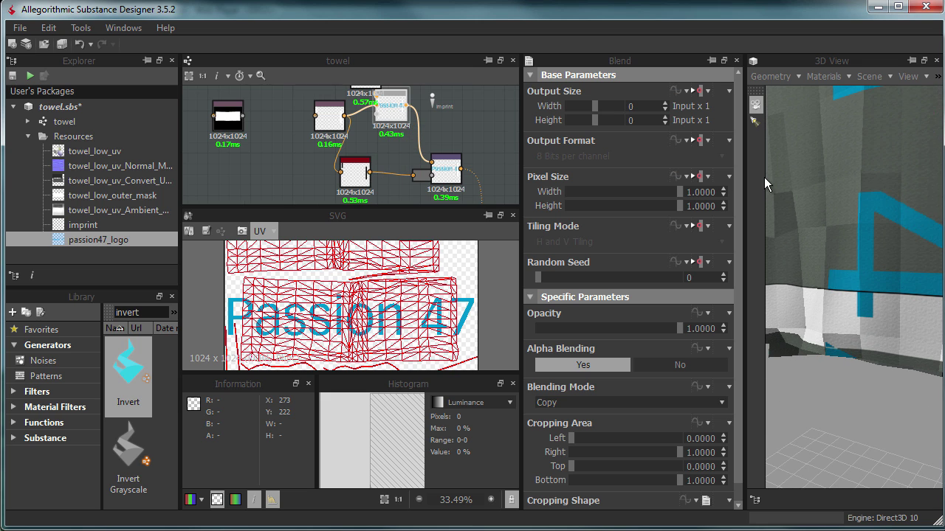
pyautogui.scroll(2, 381, 114)
pyautogui.scroll(-4, 345, 135)
pyautogui.rightClick(357, 130)
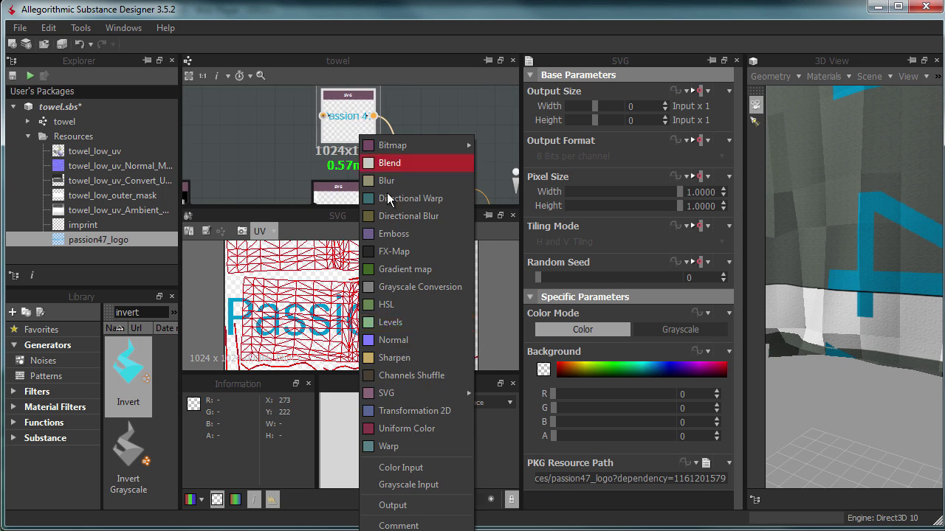
# Add a Transformation 2D node for the logo with Tiling Mode set to No Tiling.
pyautogui.click(411, 413)
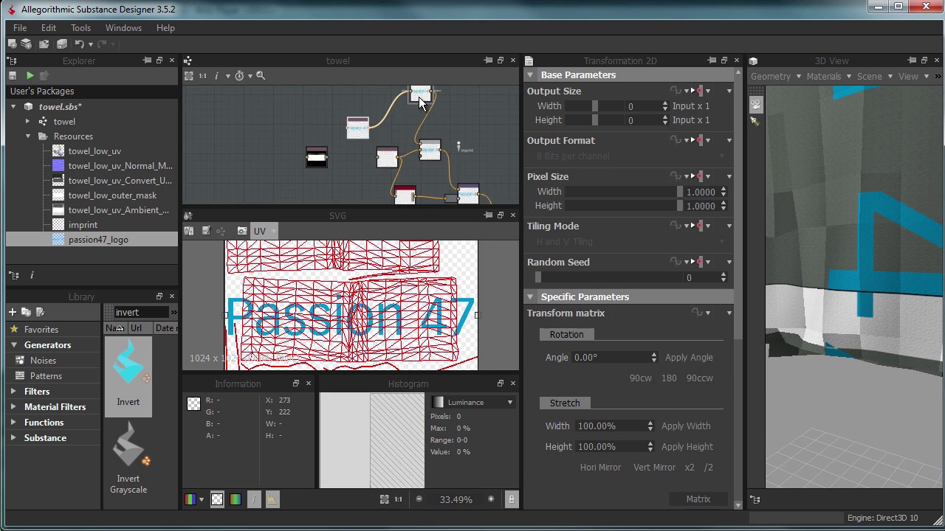
pyautogui.click(708, 467)
pyautogui.click(700, 226)
pyautogui.click(727, 280)
pyautogui.click(628, 242)
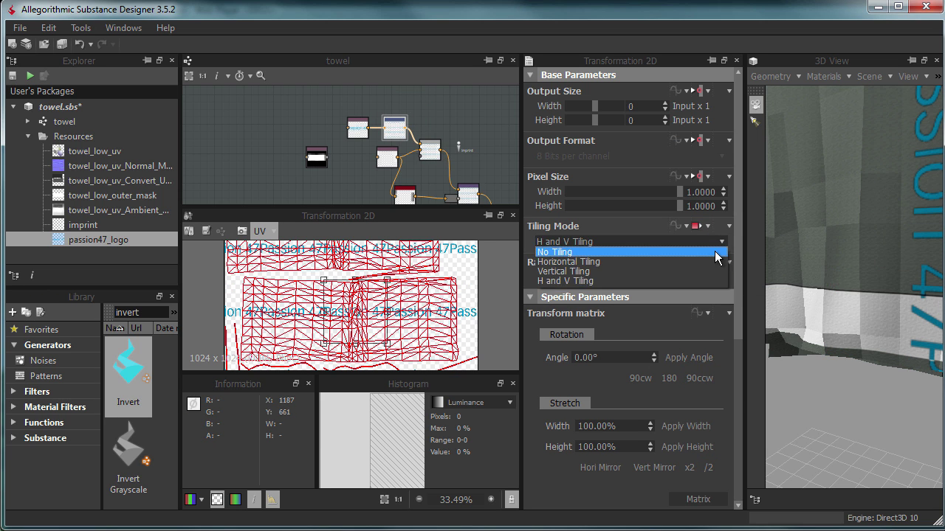
pyautogui.click(605, 259)
# Rotate the logo 90° clockwise and move it up and right on the texture.
pyautogui.moveTo(363, 319); pyautogui.dragTo(462, 329)
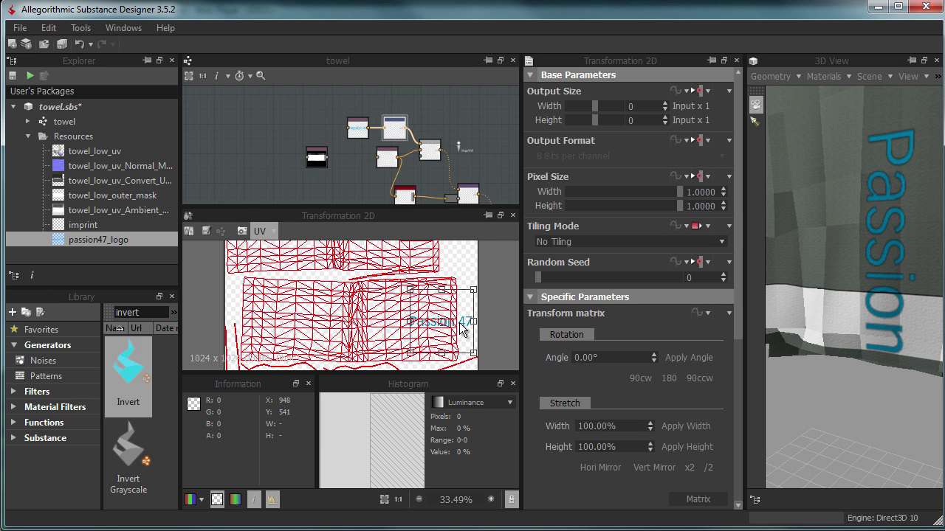
pyautogui.scroll(-5, 726, 442)
pyautogui.click(699, 240)
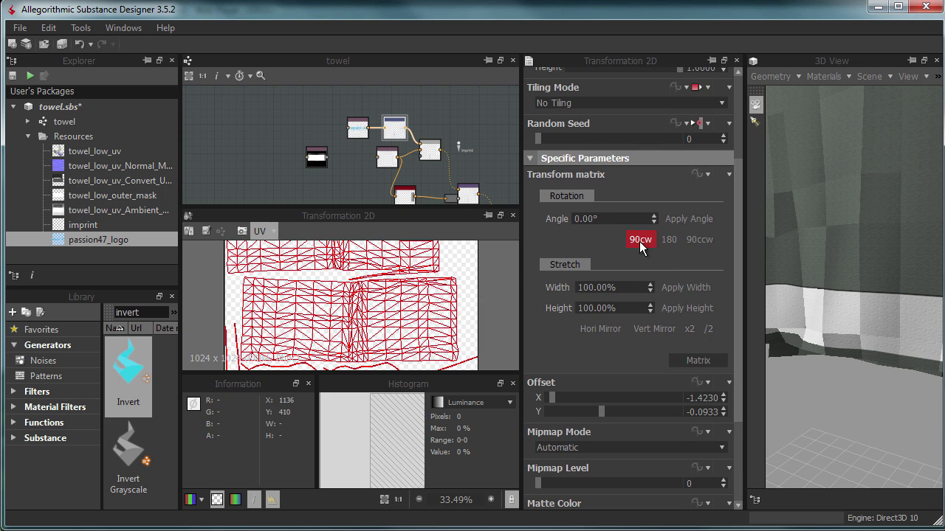
pyautogui.scroll(-2, 367, 354)
pyautogui.scroll(2, 367, 354)
pyautogui.moveTo(367, 355)
pyautogui.mouseDown()
pyautogui.moveTo(384, 327)
pyautogui.moveTo(419, 302)
pyautogui.mouseUp()
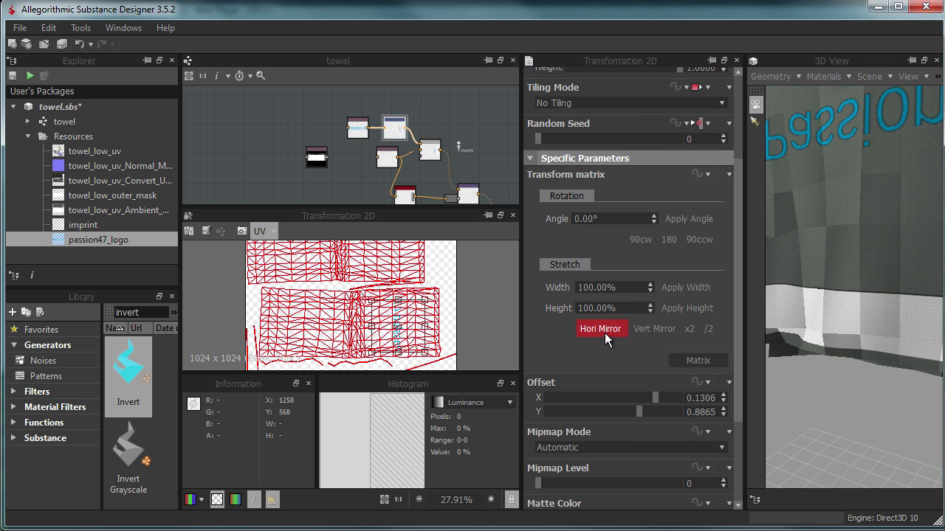
# Mirror and rotate the logo again so Passion 47 reads correctly along the towel's band.
pyautogui.click(633, 329)
pyautogui.click(644, 243)
pyautogui.click(645, 331)
pyautogui.moveTo(432, 336); pyautogui.dragTo(434, 335)
pyautogui.moveTo(891, 336); pyautogui.dragTo(849, 329)
pyautogui.moveTo(432, 336); pyautogui.dragTo(433, 334)
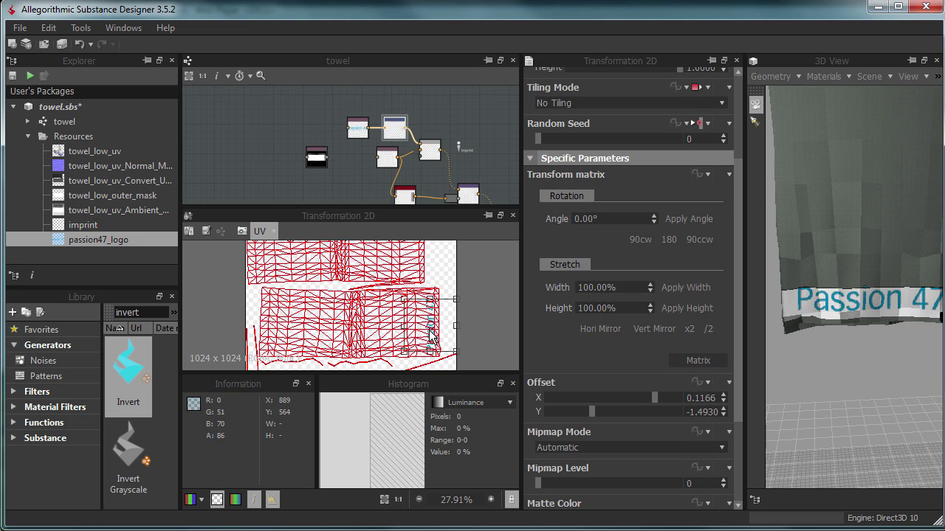
pyautogui.moveTo(882, 325); pyautogui.dragTo(864, 316)
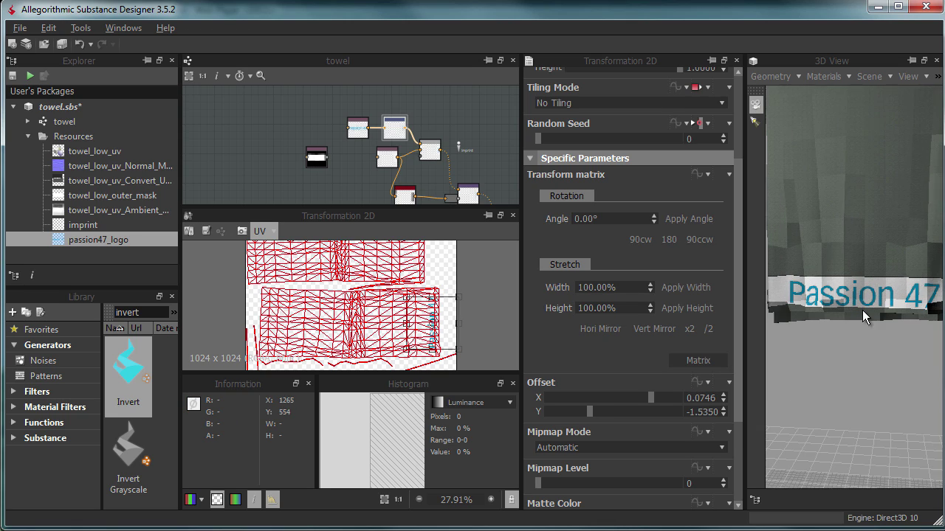
# Publish the towel package to towel.sbsar.
pyautogui.click(59, 106)
pyautogui.click(44, 75)
pyautogui.click(552, 472)
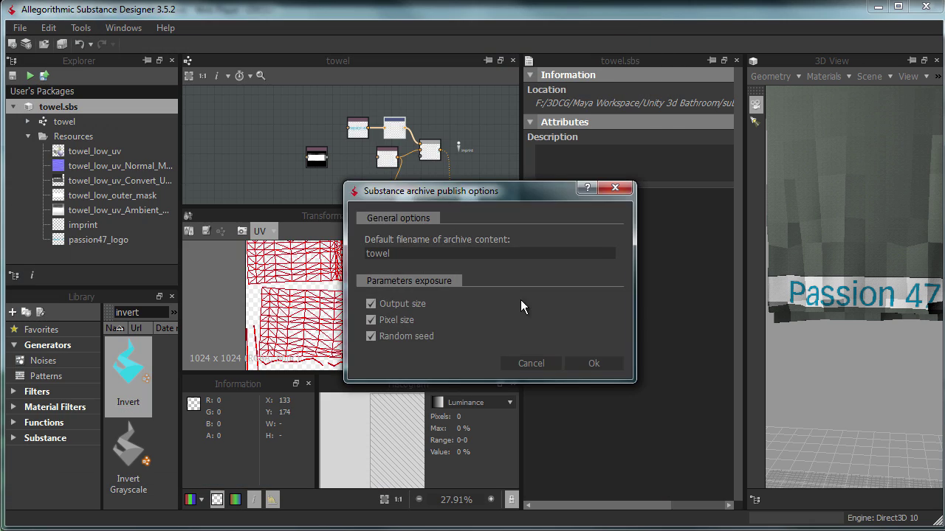
# Finish the publish, then enlarge the 3D view and zoom in on the towel's logo.
pyautogui.press('Return')
pyautogui.moveTo(790, 273)
pyautogui.mouseDown()
pyautogui.moveTo(779, 321)
pyautogui.moveTo(636, 310)
pyautogui.mouseUp()
pyautogui.moveTo(797, 324)
pyautogui.mouseDown()
pyautogui.moveTo(814, 340)
pyautogui.moveTo(796, 346)
pyautogui.moveTo(823, 375)
pyautogui.moveTo(789, 357)
pyautogui.mouseUp()
# Add a Blend node to the towel graph and centre the view on it.
pyautogui.click(398, 129)
pyautogui.scroll(3, 410, 130)
pyautogui.scroll(-2, 412, 135)
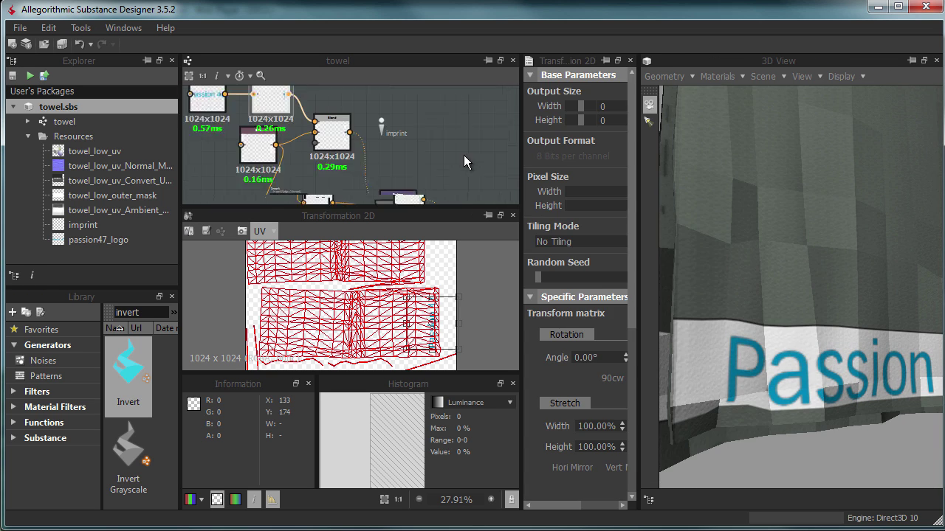
pyautogui.scroll(-2, 464, 155)
pyautogui.click(450, 147)
pyautogui.press('space')
pyautogui.click(480, 154)
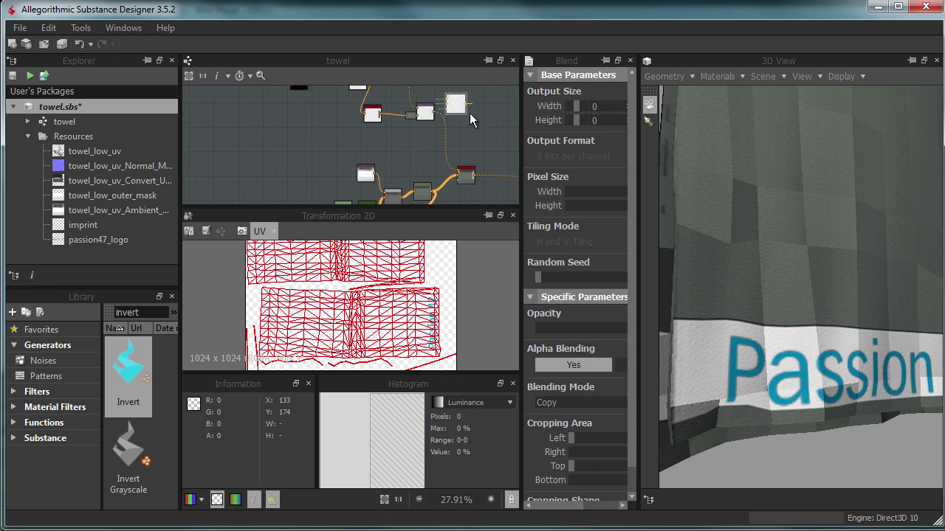
pyautogui.press('f')
# Place the Emboss node beside the Blend node and wire the Emboss output into it.
pyautogui.scroll(-5, 384, 125)
pyautogui.scroll(2, 443, 153)
pyautogui.scroll(1, 437, 151)
pyautogui.moveTo(441, 99); pyautogui.dragTo(454, 120)
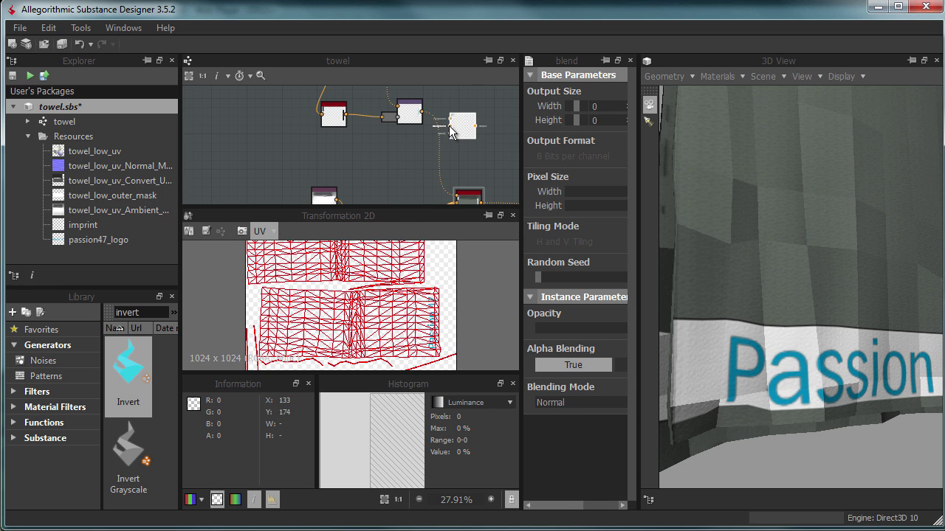
pyautogui.moveTo(447, 117); pyautogui.dragTo(452, 181, button='middle')
pyautogui.click(451, 182)
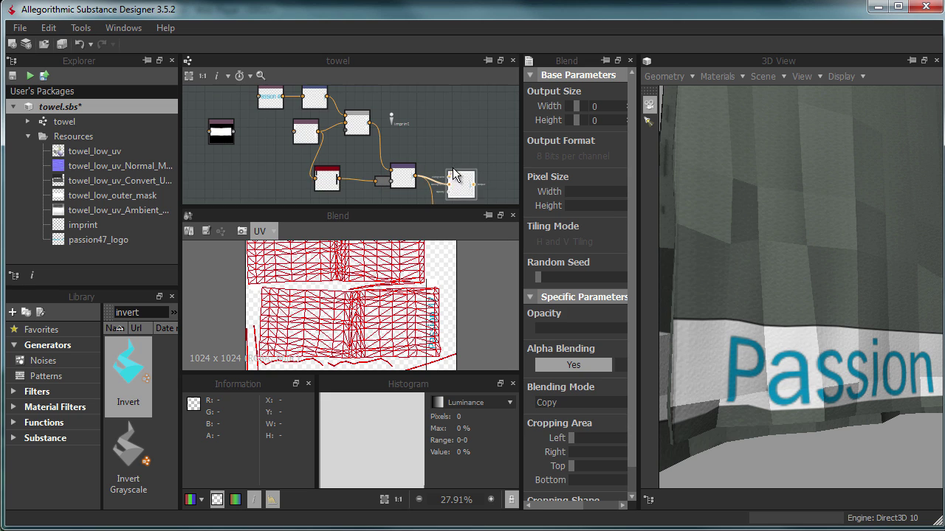
# Move the towel output node beside the Blend node at the end of the chain.
pyautogui.scroll(3, 452, 153)
pyautogui.scroll(-2, 452, 153)
pyautogui.scroll(1, 448, 129)
pyautogui.moveTo(483, 188); pyautogui.dragTo(467, 177)
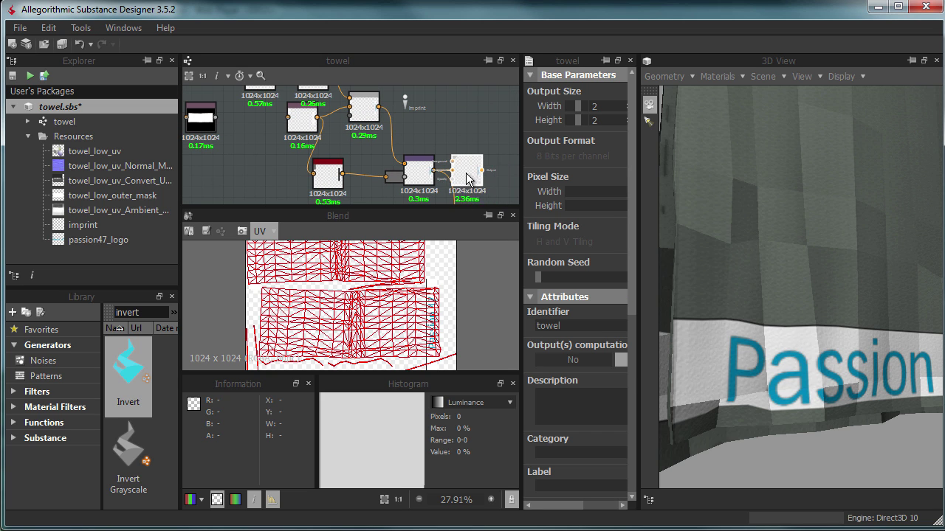
pyautogui.scroll(1, 432, 132)
pyautogui.moveTo(431, 132); pyautogui.dragTo(461, 186, button='middle')
pyautogui.scroll(-1, 461, 186)
# Add an extra Emboss node, then undo it.
pyautogui.rightClick(419, 145)
pyautogui.click(453, 240)
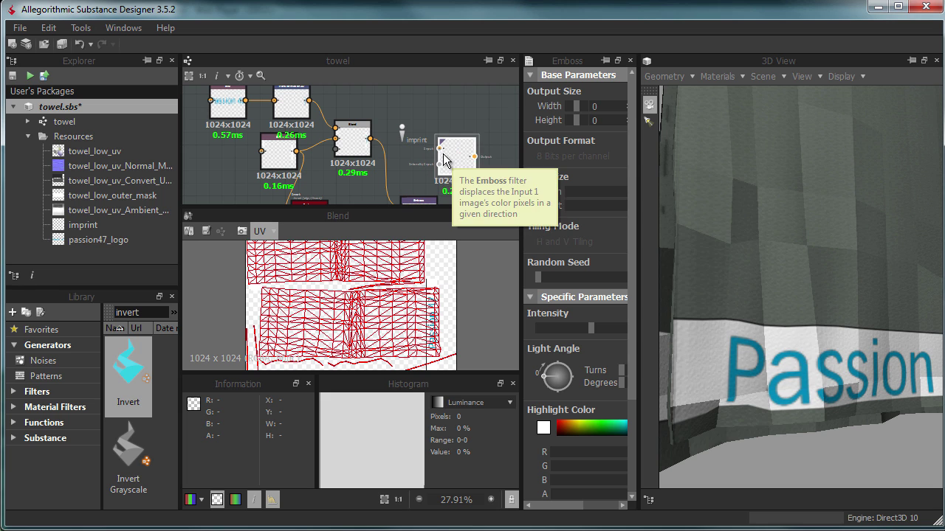
pyautogui.moveTo(451, 159); pyautogui.dragTo(438, 157)
pyautogui.hotkey('ctrl', 'z')
pyautogui.hotkey('ctrl', 'z')
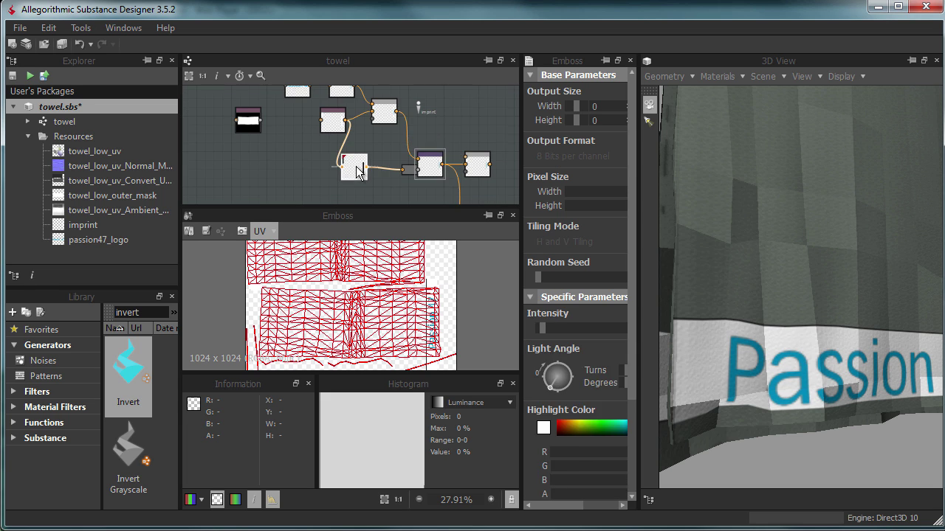
pyautogui.hotkey('ctrl', 'z')
pyautogui.hotkey('ctrl', 'z')
pyautogui.hotkey('ctrl', 'z')
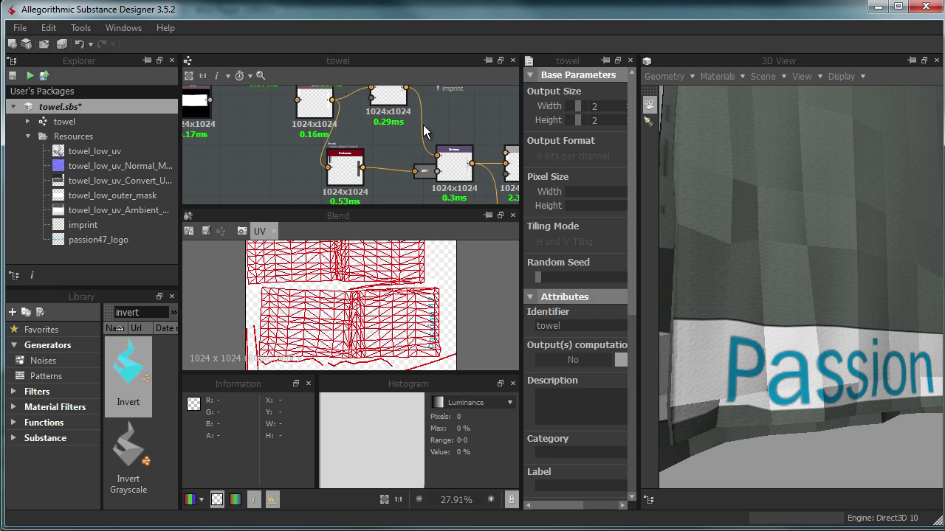
pyautogui.hotkey('ctrl', 'z')
pyautogui.rightClick(391, 159)
# Add a Grayscale Conversion node for the Emboss node and preview its result.
pyautogui.click(442, 299)
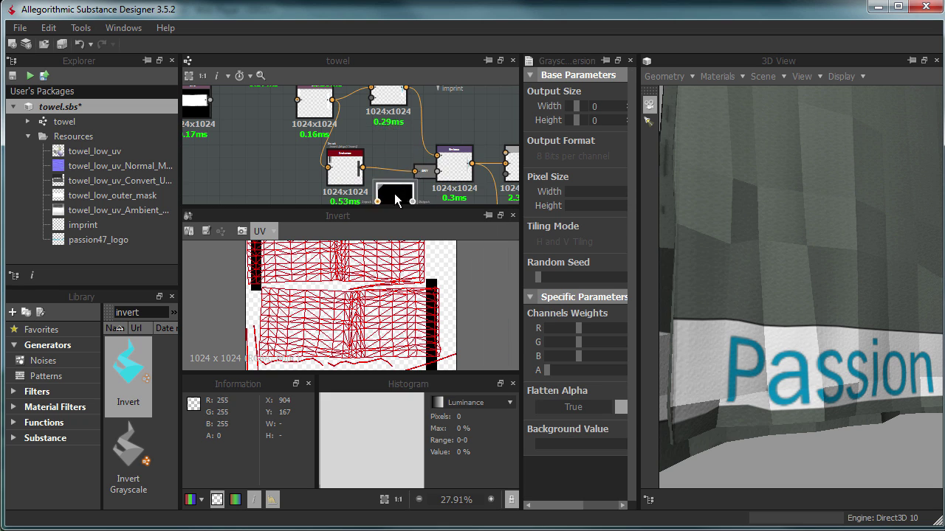
pyautogui.scroll(-2, 404, 108)
pyautogui.doubleClick(412, 163)
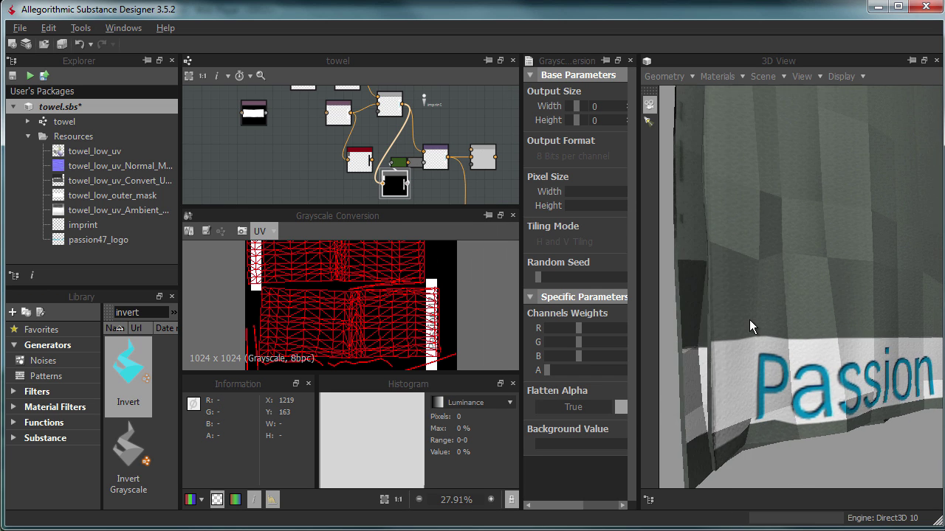
pyautogui.doubleClick(443, 167)
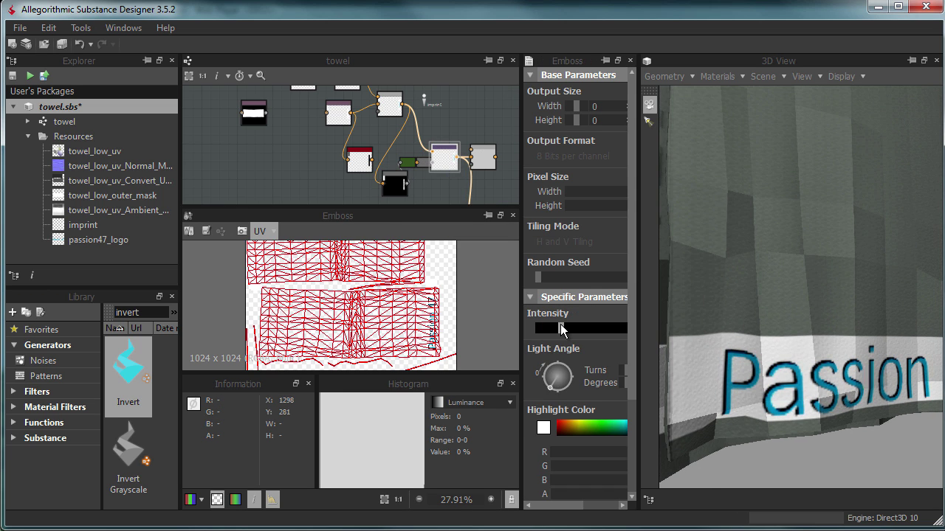
pyautogui.click(346, 189)
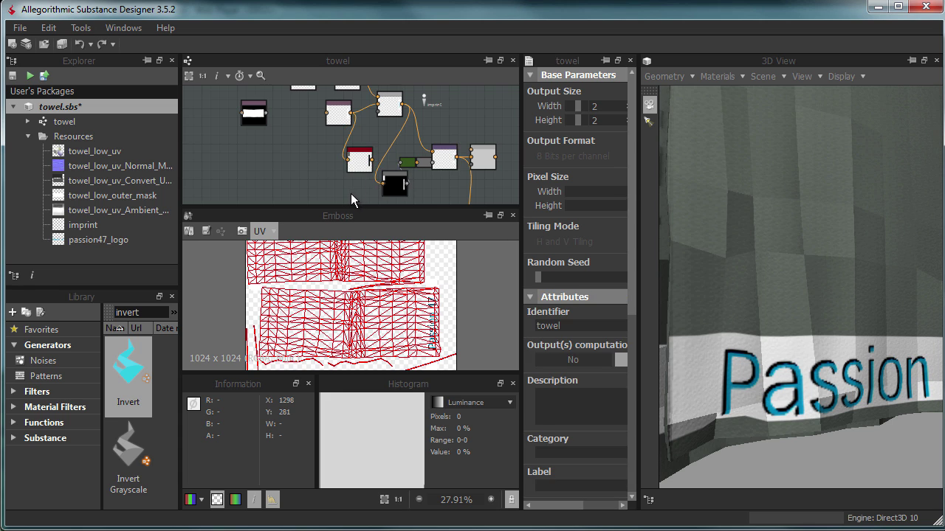
pyautogui.moveTo(473, 120); pyautogui.dragTo(448, 148, button='middle')
# Add a Blend node to the graph and duplicate it.
pyautogui.rightClick(436, 177)
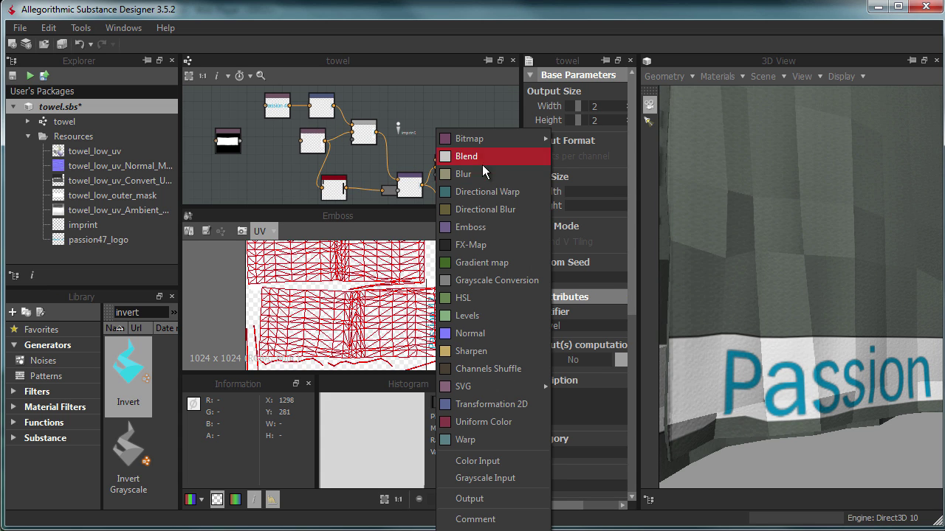
pyautogui.click(462, 297)
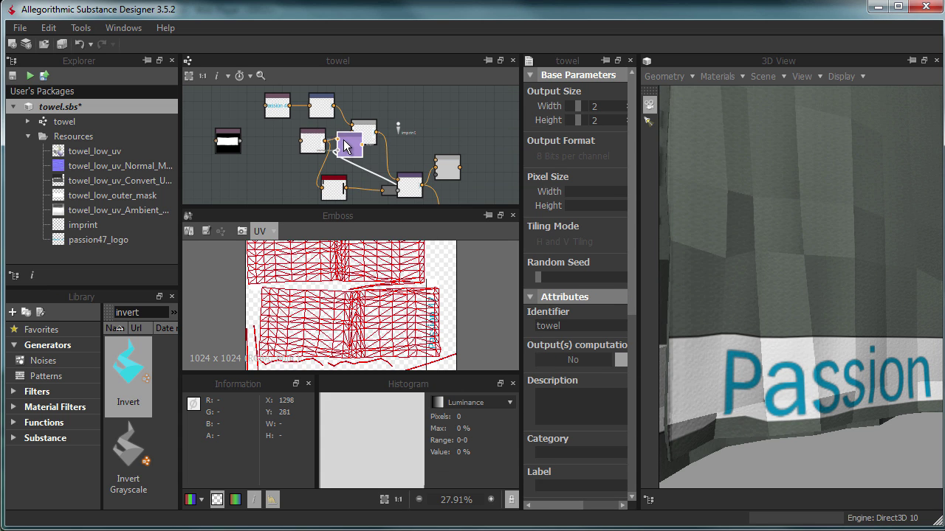
pyautogui.rightClick(409, 185)
pyautogui.click(489, 295)
pyautogui.scroll(2, 450, 118)
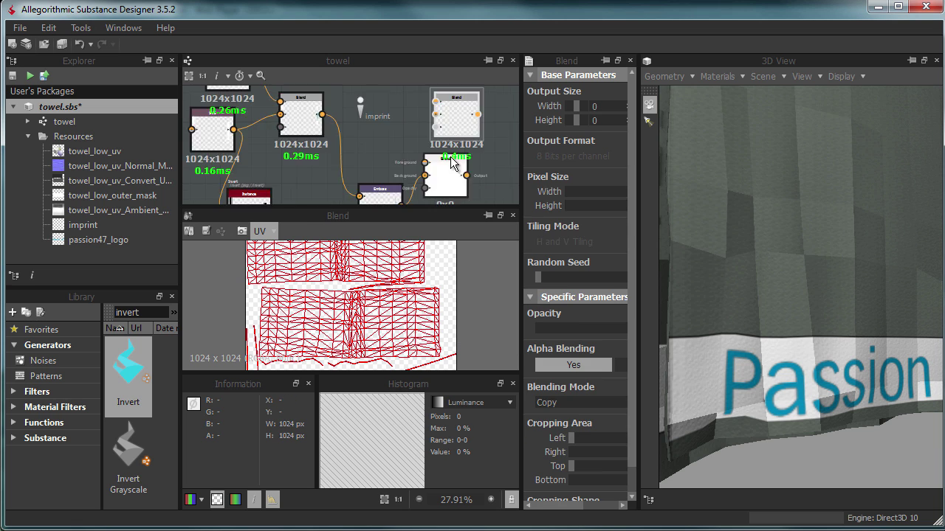
pyautogui.scroll(-2, 455, 105)
# Add a second Emboss node, at intensity 5.0 and light angle 0.
pyautogui.click(372, 188)
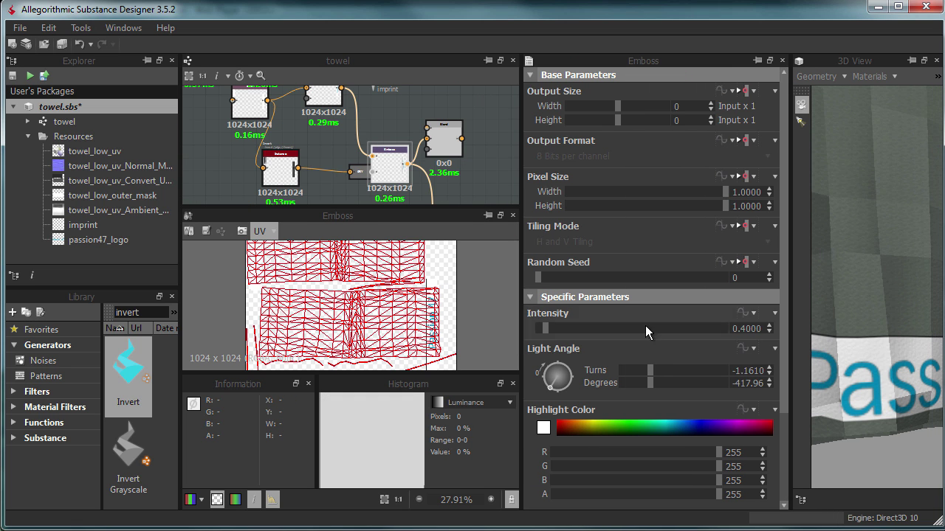
pyautogui.rightClick(416, 113)
pyautogui.click(495, 214)
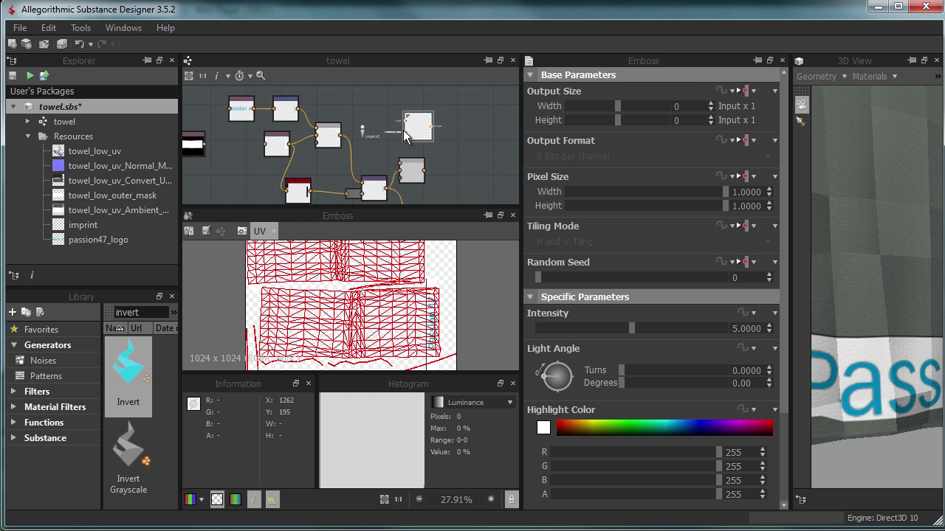
pyautogui.rightClick(374, 154)
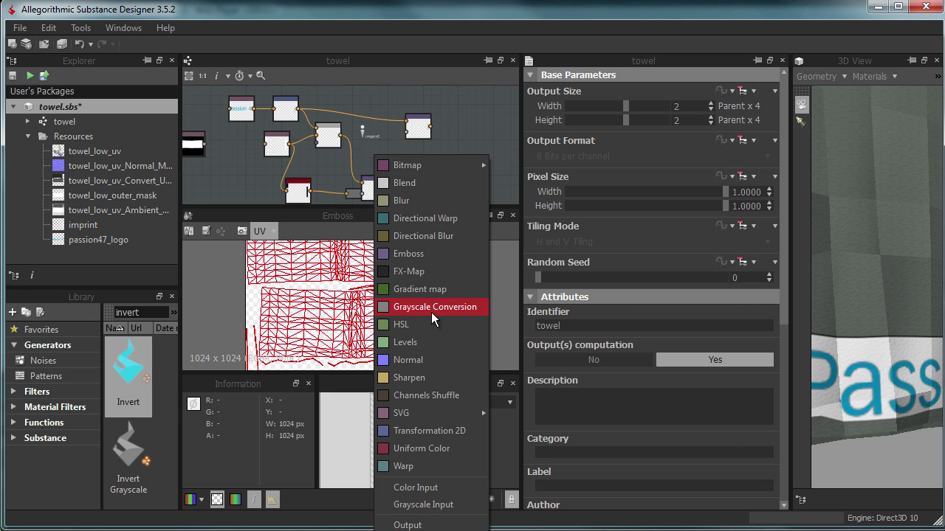
# Add an HSL node that turns the logo grey: saturation 0, lightness 0.31.
pyautogui.click(432, 324)
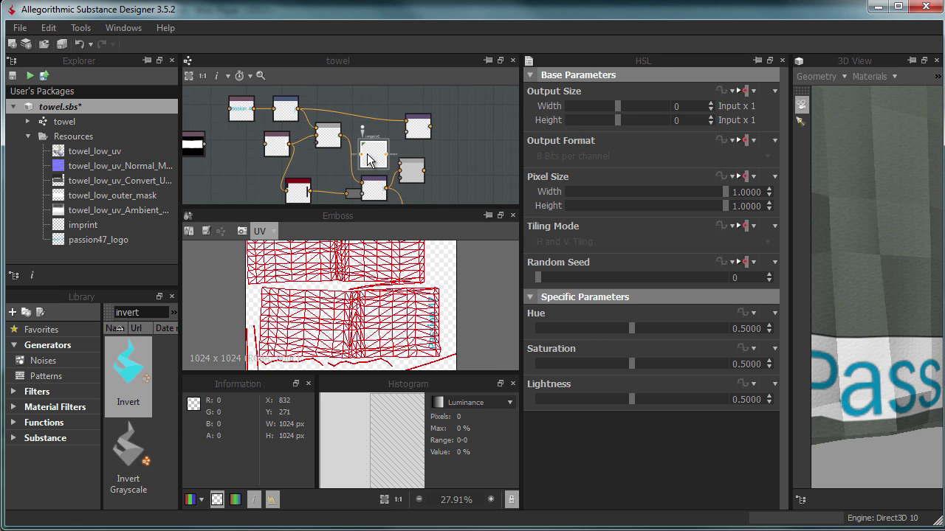
pyautogui.doubleClick(365, 155)
pyautogui.moveTo(631, 364); pyautogui.dragTo(537, 364)
pyautogui.moveTo(631, 400); pyautogui.dragTo(601, 400)
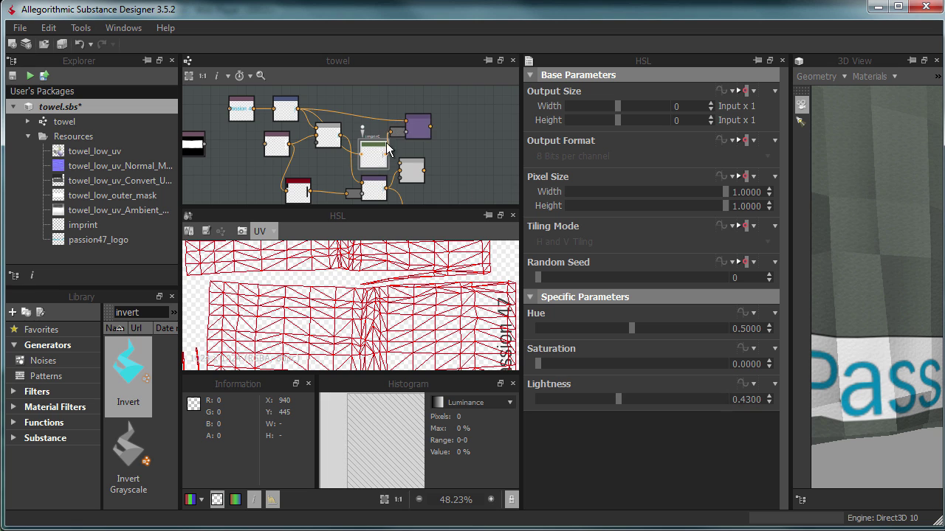
pyautogui.doubleClick(416, 131)
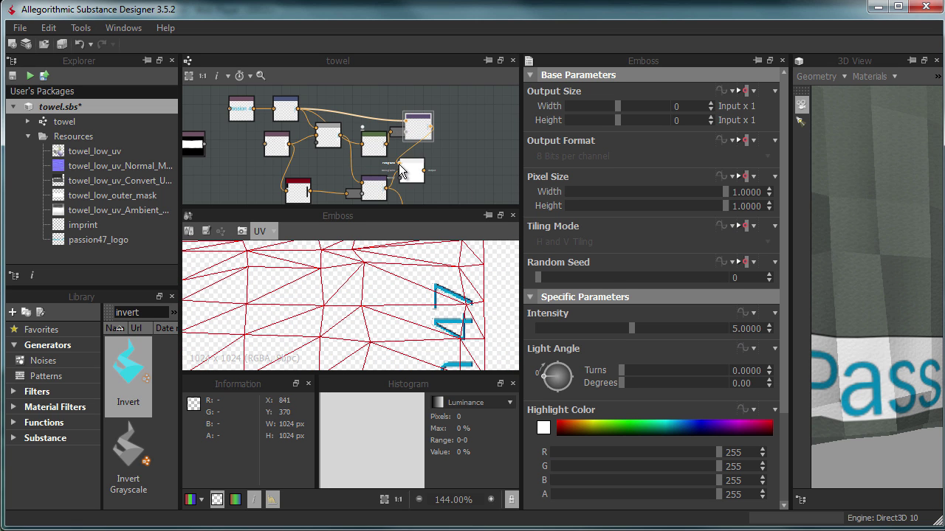
pyautogui.doubleClick(400, 171)
pyautogui.scroll(-3, 417, 116)
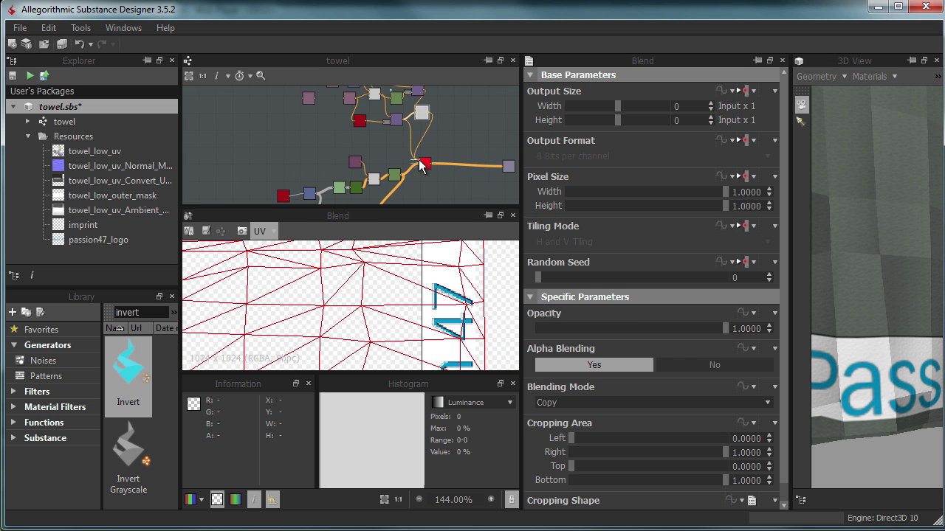
pyautogui.scroll(2, 443, 125)
pyautogui.scroll(2, 452, 115)
pyautogui.doubleClick(385, 159)
pyautogui.moveTo(669, 400); pyautogui.dragTo(590, 400)
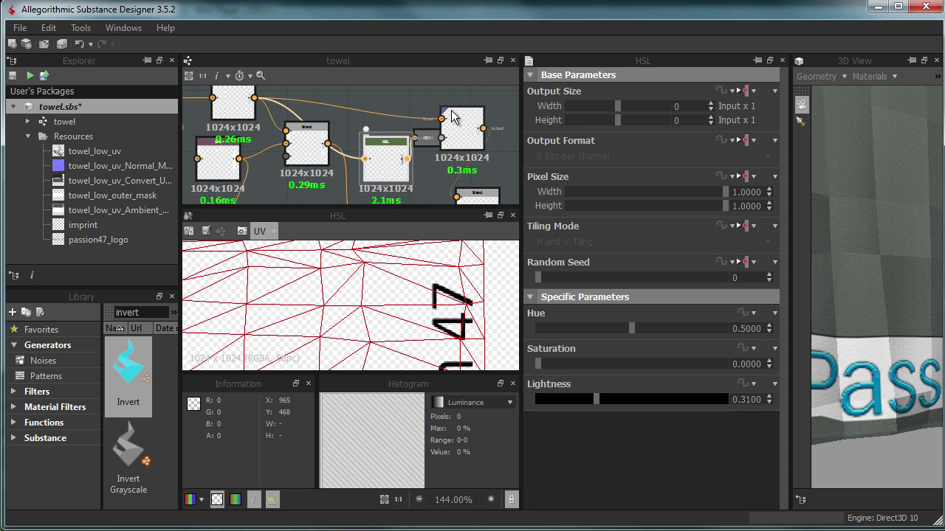
# Set the Emboss intensity to 3.86 and the light angle to about 311 degrees.
pyautogui.doubleClick(461, 129)
pyautogui.moveTo(559, 326); pyautogui.dragTo(582, 330)
pyautogui.moveTo(622, 370); pyautogui.dragTo(670, 370)
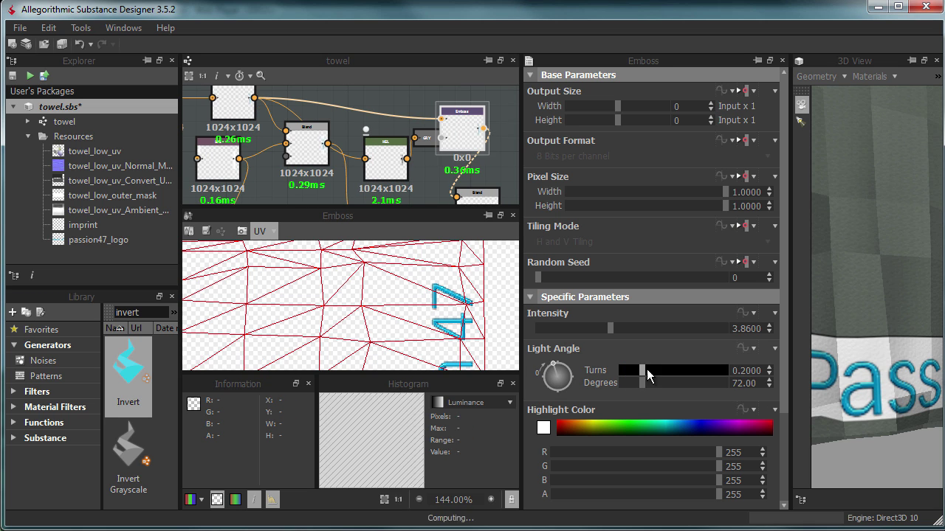
pyautogui.moveTo(576, 377); pyautogui.dragTo(548, 393)
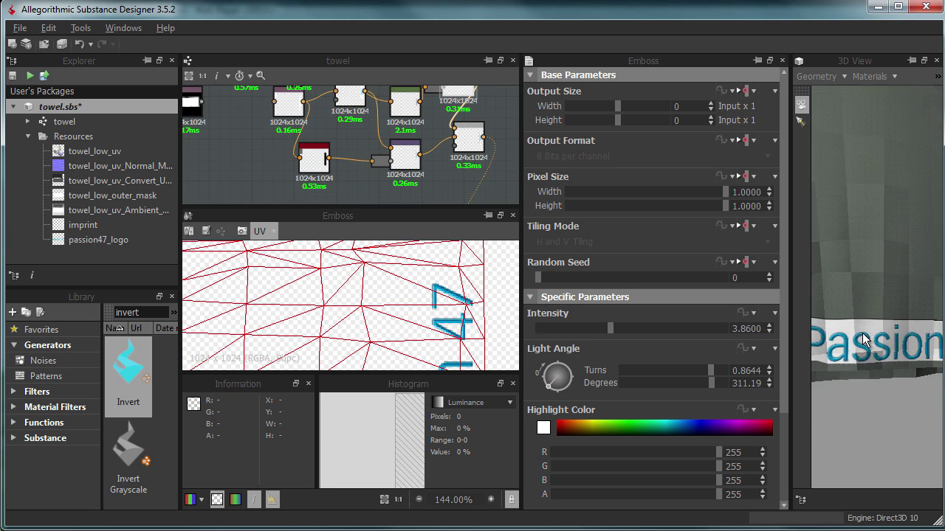
# Republish the towel package as towel.sbsar, overwriting the existing archive.
pyautogui.click(60, 106)
pyautogui.click(44, 75)
pyautogui.click(543, 468)
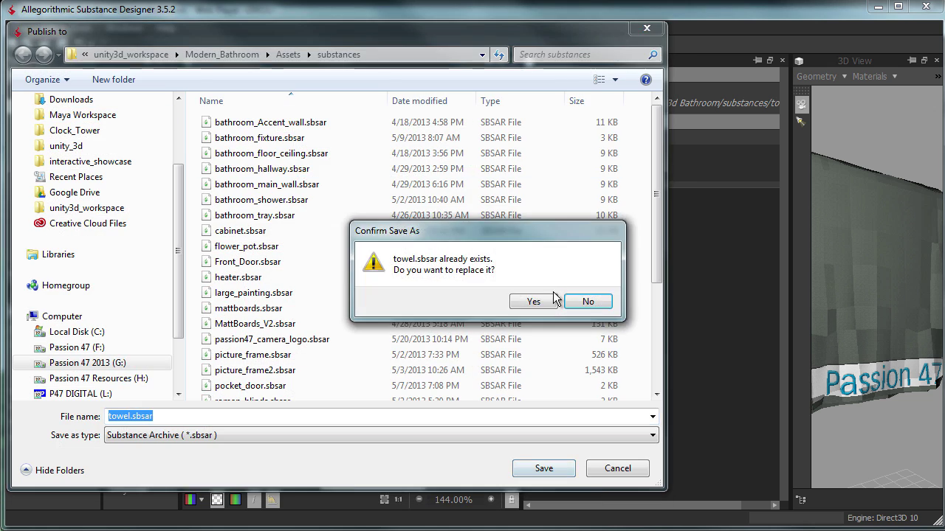
pyautogui.click(536, 301)
pyautogui.click(602, 360)
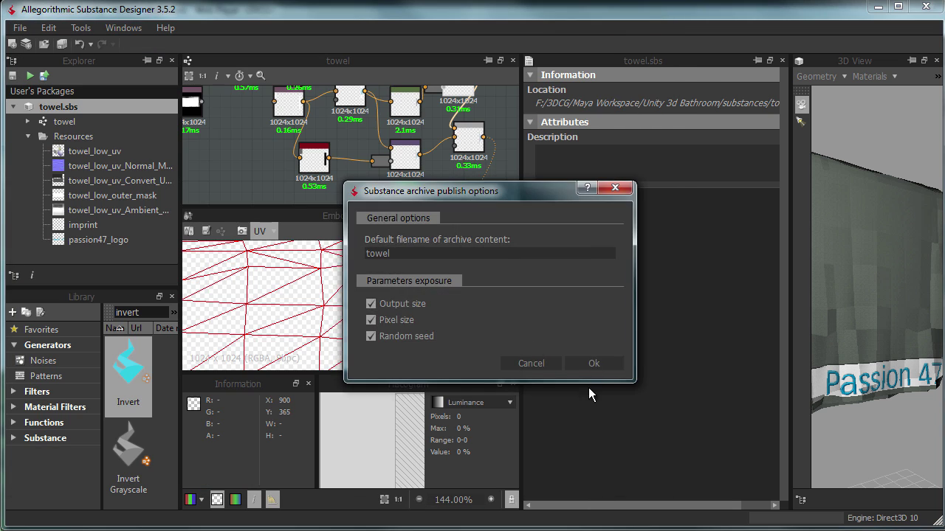
# Accept the archive publish options and orbit the 3D view to check the embossed logo.
pyautogui.click(592, 363)
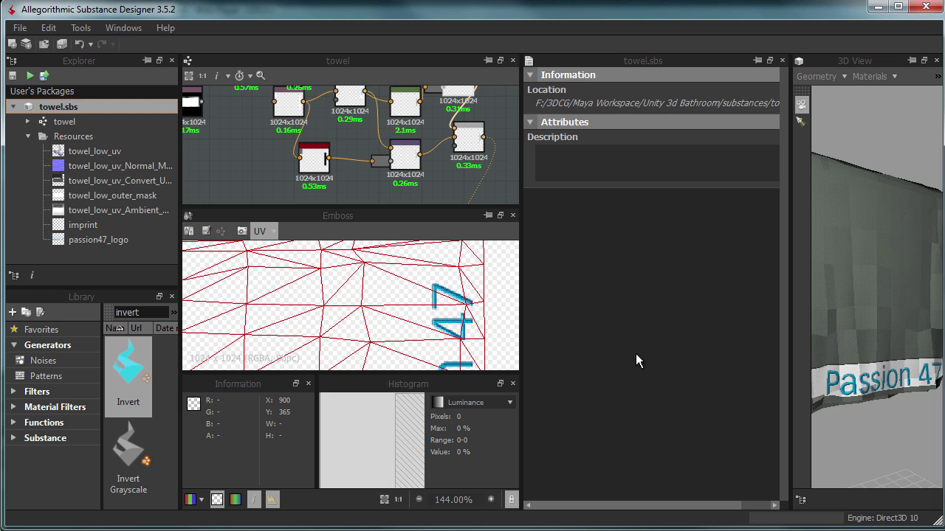
pyautogui.moveTo(878, 347)
pyautogui.mouseDown()
pyautogui.moveTo(844, 380)
pyautogui.moveTo(862, 350)
pyautogui.mouseUp()
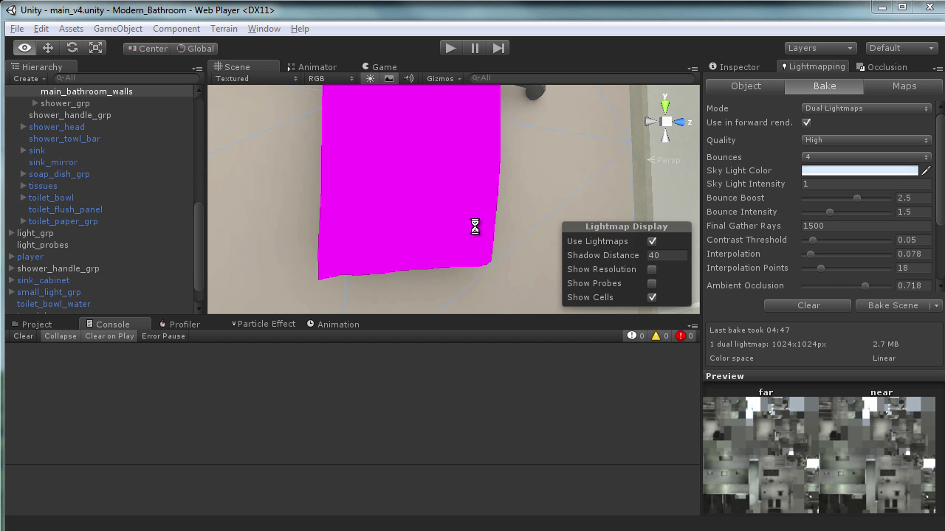
# Select the towel in Unity, review its inspector, and view its Passion 47 logo from the front.
pyautogui.click(444, 198)
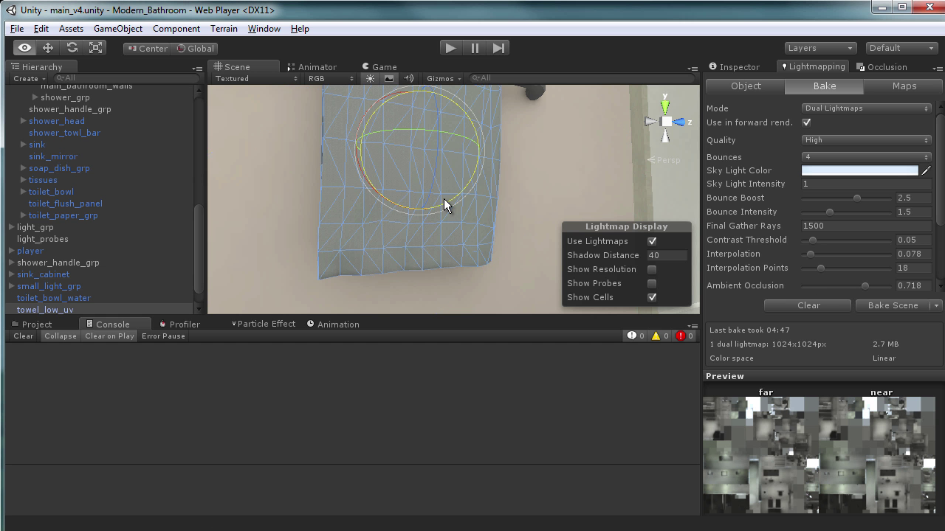
pyautogui.click(749, 69)
pyautogui.scroll(-5, 858, 388)
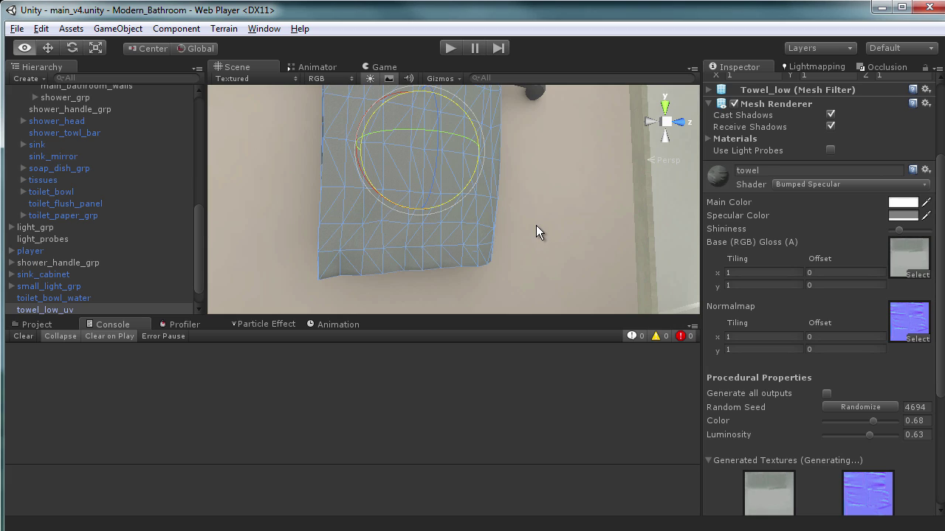
pyautogui.scroll(-3, 812, 295)
pyautogui.keyDown('alt'); pyautogui.moveTo(346, 189); pyautogui.dragTo(442, 192); pyautogui.keyUp('alt')
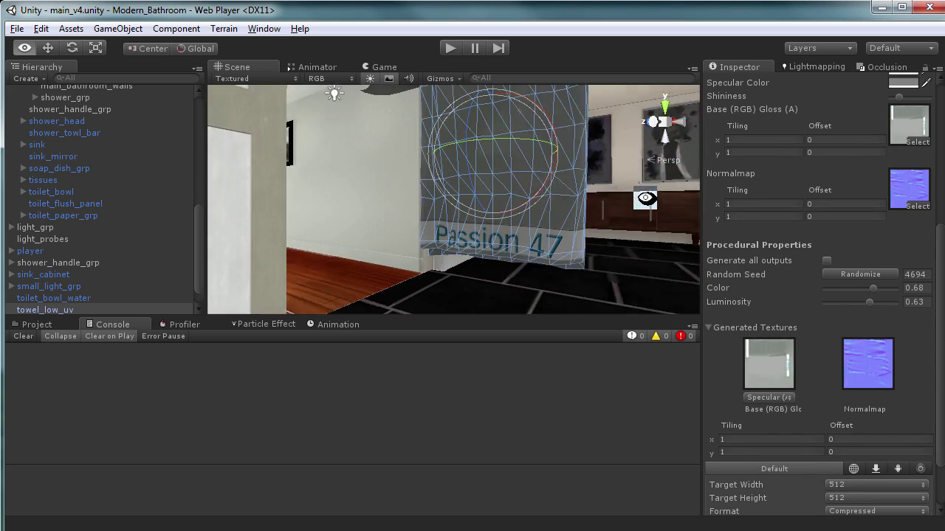
pyautogui.moveTo(646, 198)
pyautogui.keyDown('alt'); pyautogui.mouseDown()
pyautogui.moveTo(586, 273)
pyautogui.moveTo(475, 265)
pyautogui.mouseUp(); pyautogui.keyUp('alt')
pyautogui.hotkey('alt', 'Tab')
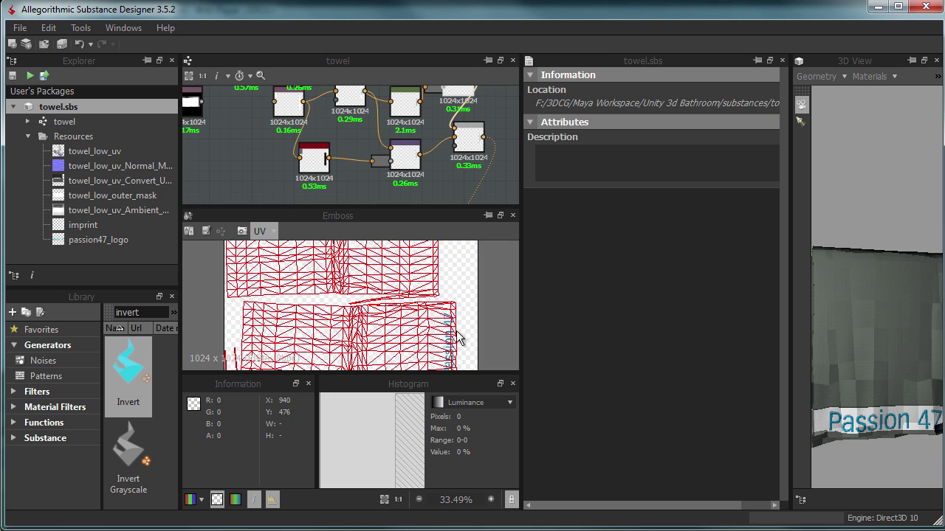
# Turn the towel preview to a side view and review the Blend and Transformation 2D settings.
pyautogui.moveTo(849, 317); pyautogui.dragTo(887, 396)
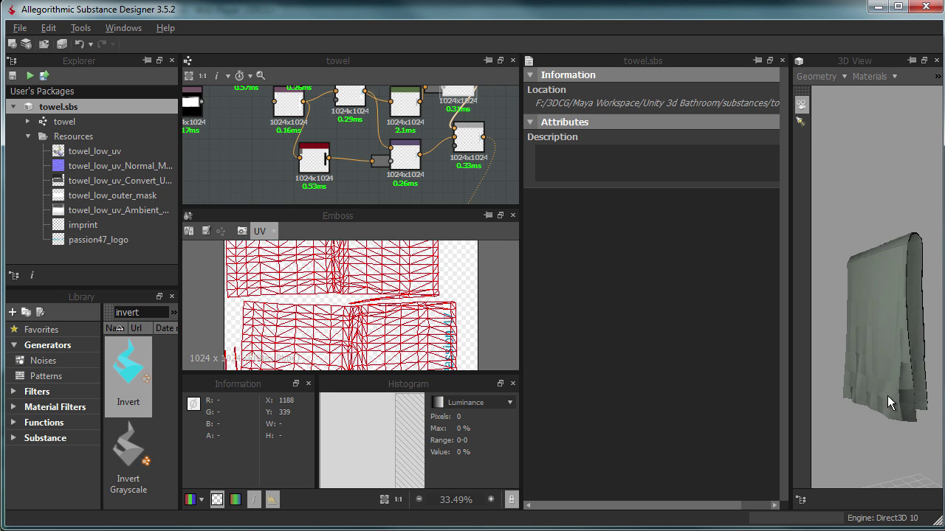
pyautogui.scroll(-1, 421, 266)
pyautogui.scroll(-1, 389, 295)
pyautogui.scroll(4, 347, 155)
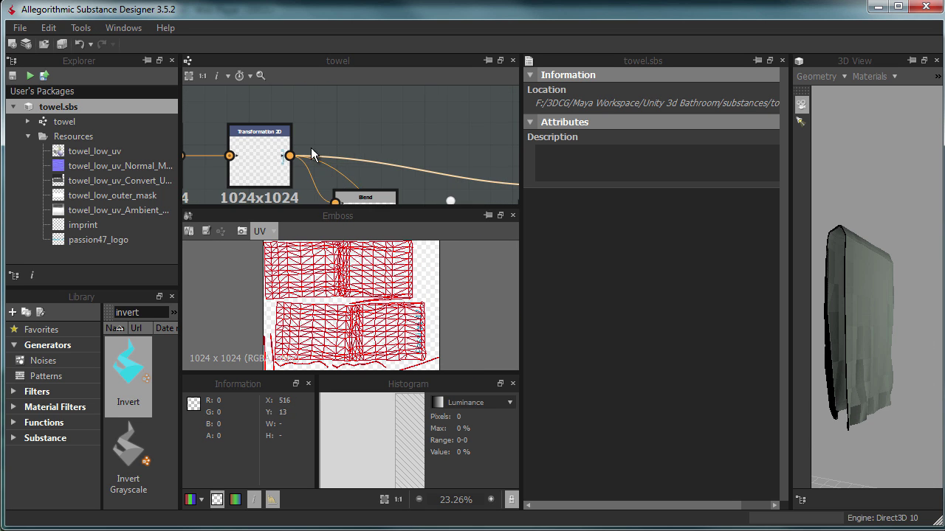
pyautogui.scroll(-1, 347, 155)
pyautogui.scroll(-1, 347, 155)
pyautogui.scroll(-1, 406, 155)
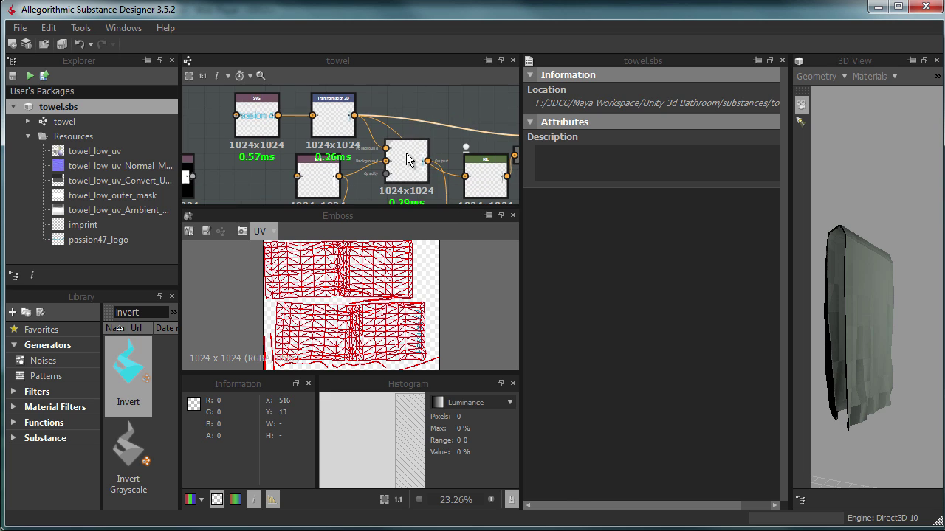
pyautogui.click(404, 162)
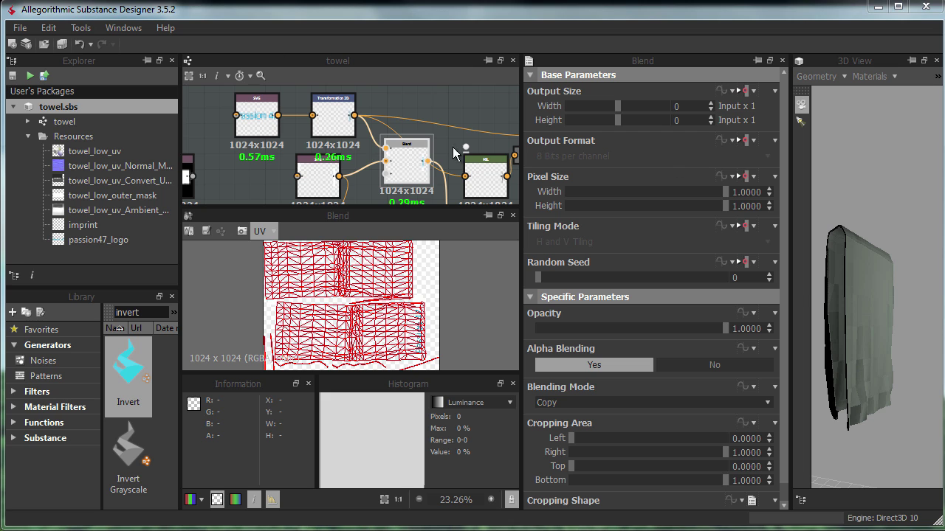
pyautogui.scroll(2, 412, 316)
pyautogui.click(328, 122)
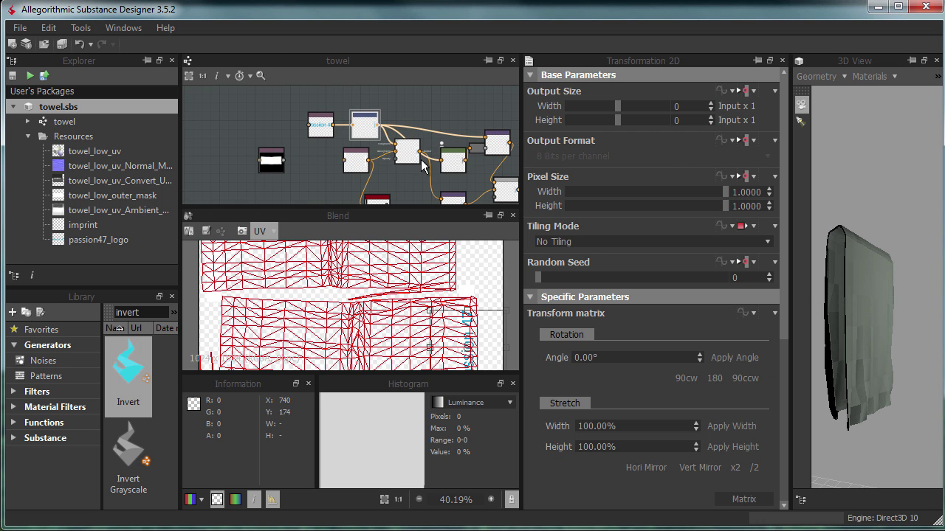
pyautogui.click(406, 163)
pyautogui.scroll(3, 408, 166)
# Drag the SVG node's imprint shapes up the UV layout, leaving a white lower band.
pyautogui.click(262, 174)
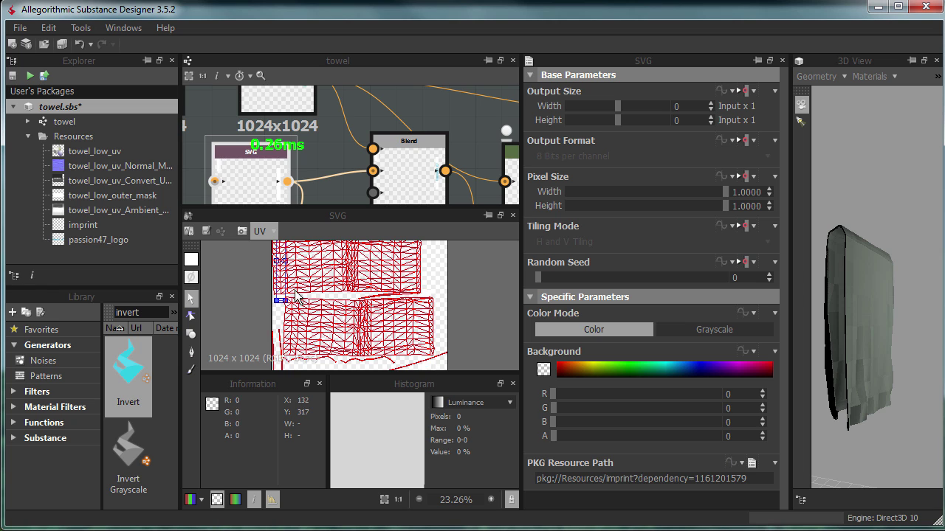
pyautogui.moveTo(867, 360); pyautogui.dragTo(819, 362)
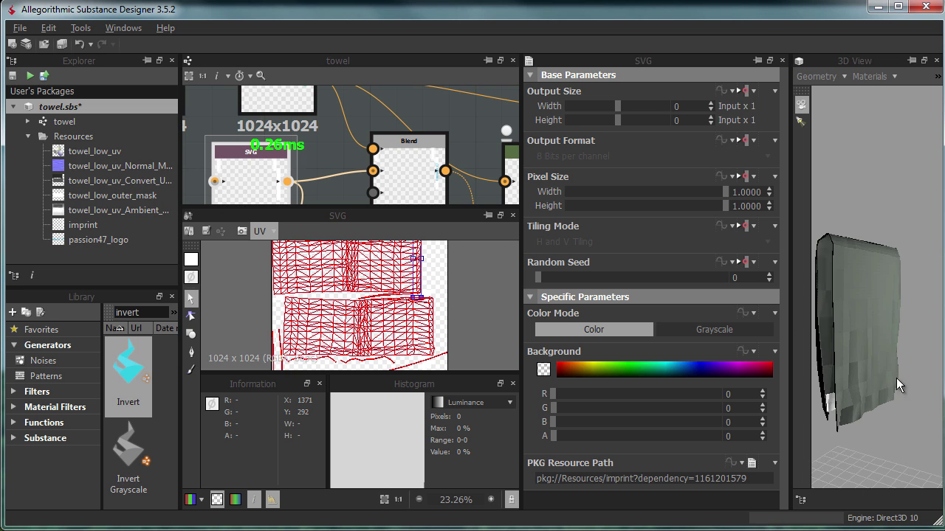
pyautogui.moveTo(289, 353); pyautogui.dragTo(336, 291)
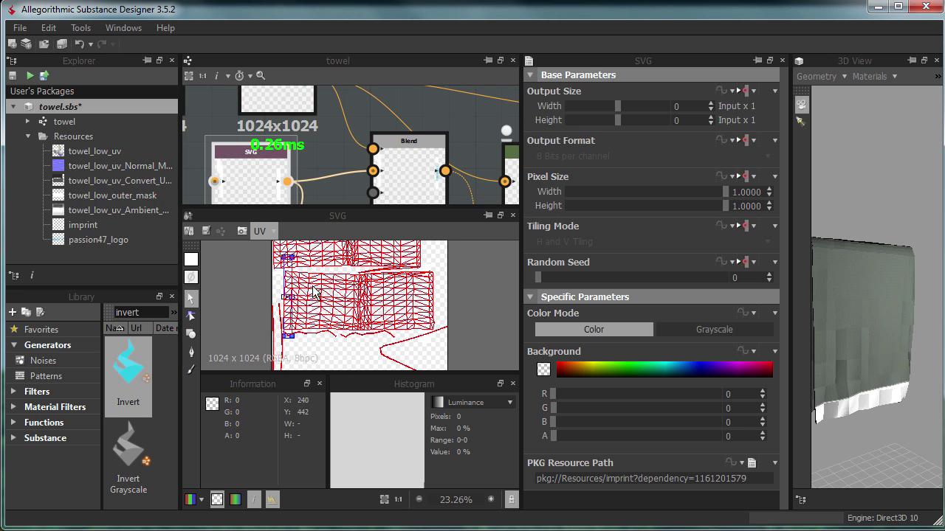
pyautogui.scroll(2, 285, 332)
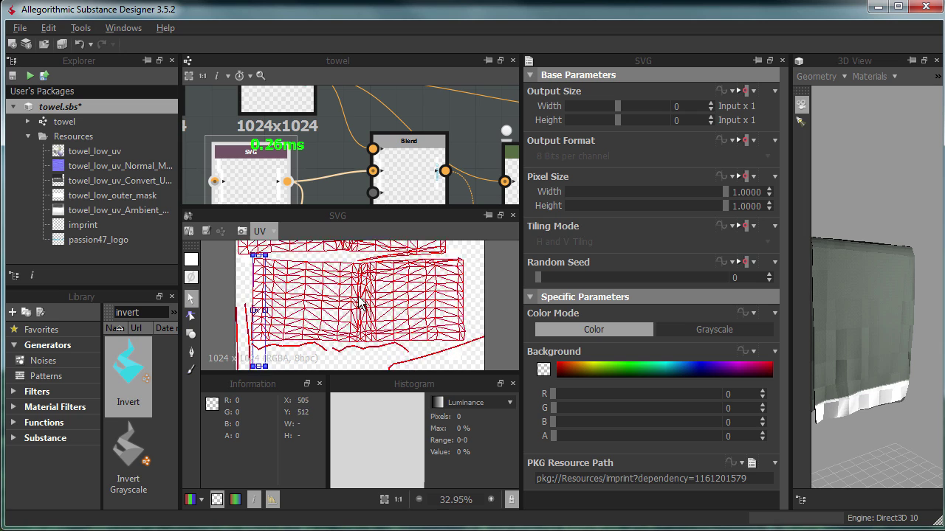
pyautogui.scroll(2, 273, 328)
pyautogui.scroll(2, 256, 325)
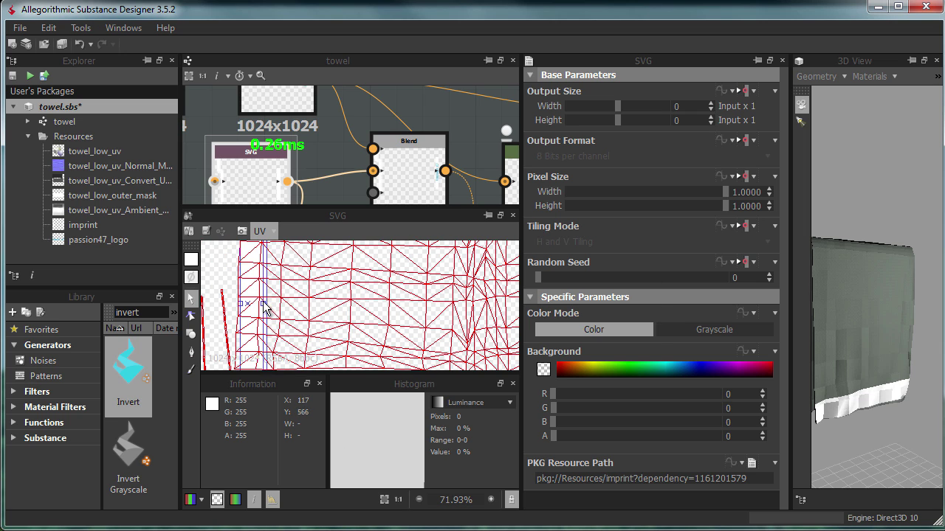
pyautogui.scroll(-3, 354, 147)
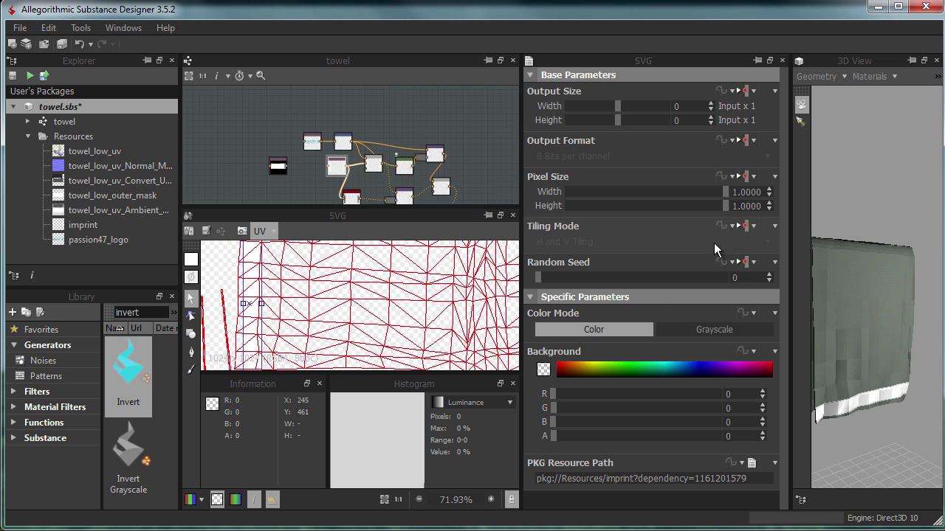
pyautogui.scroll(1, 384, 140)
pyautogui.scroll(1, 390, 136)
pyautogui.click(389, 136)
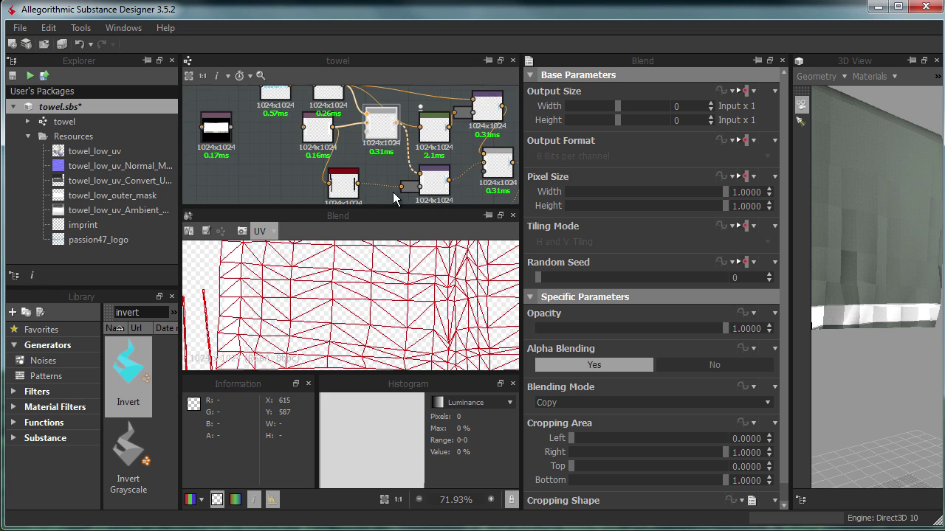
# Paste another Blend node into the graph and preview the Emboss output.
pyautogui.scroll(-2, 351, 302)
pyautogui.scroll(-1, 383, 140)
pyautogui.click(364, 140)
pyautogui.hotkey('ctrl', 'v')
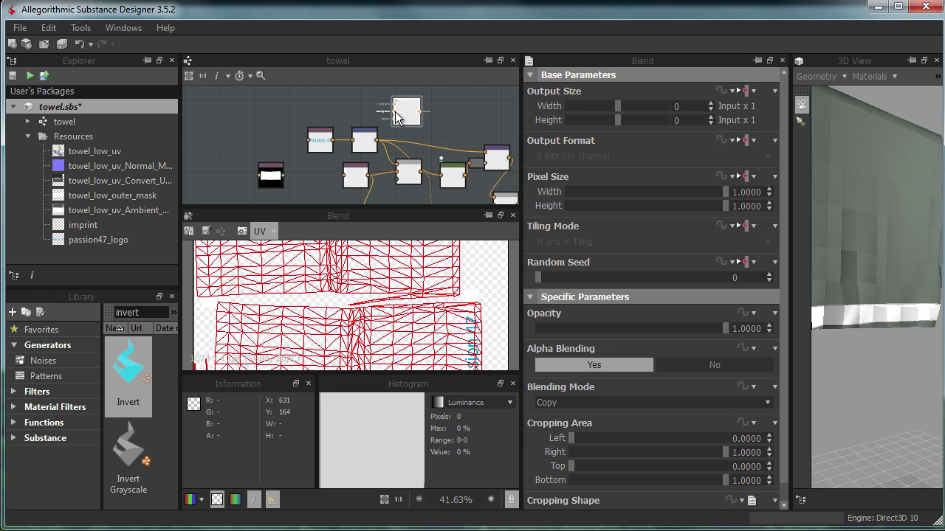
pyautogui.scroll(3, 397, 159)
pyautogui.moveTo(398, 100); pyautogui.dragTo(409, 143, button='middle')
pyautogui.doubleClick(473, 189)
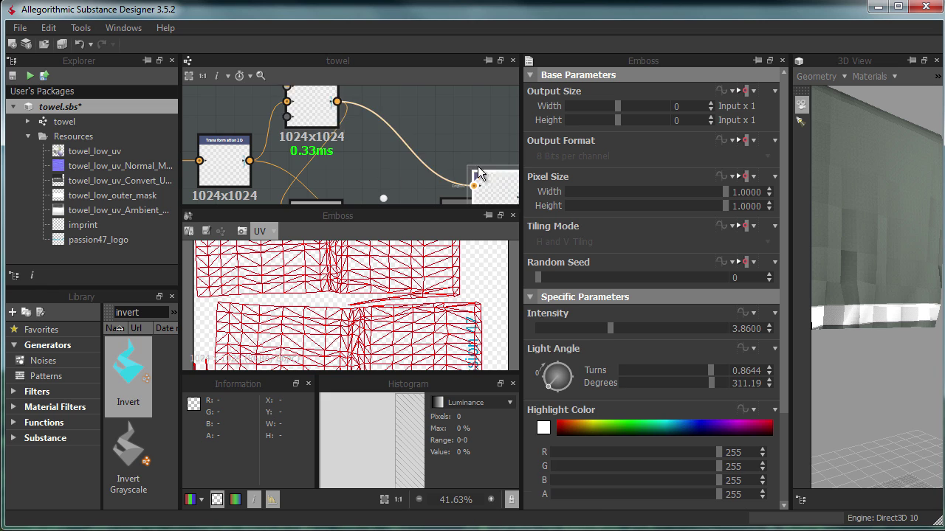
pyautogui.scroll(-2, 434, 141)
# Duplicate the logo's Transformation 2D node and place the copy above the original.
pyautogui.click(299, 151)
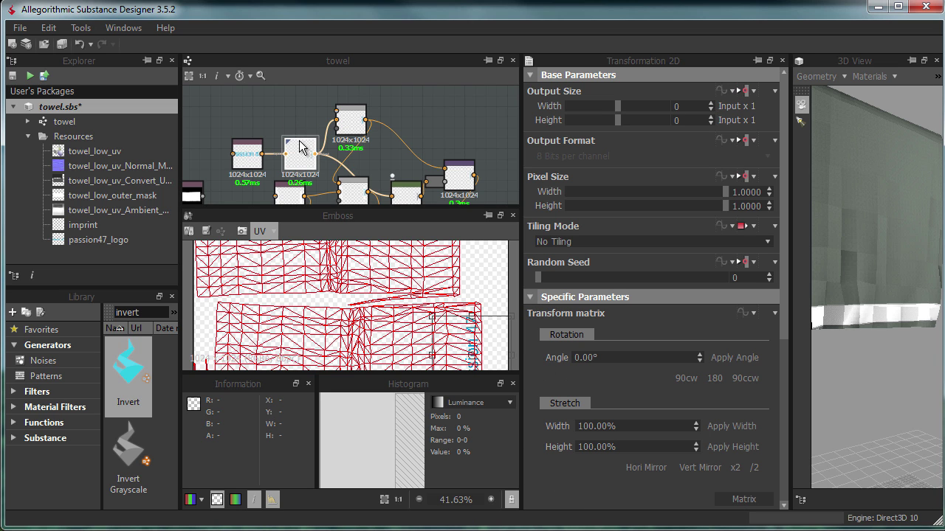
pyautogui.rightClick(290, 148)
pyautogui.click(347, 385)
pyautogui.rightClick(306, 158)
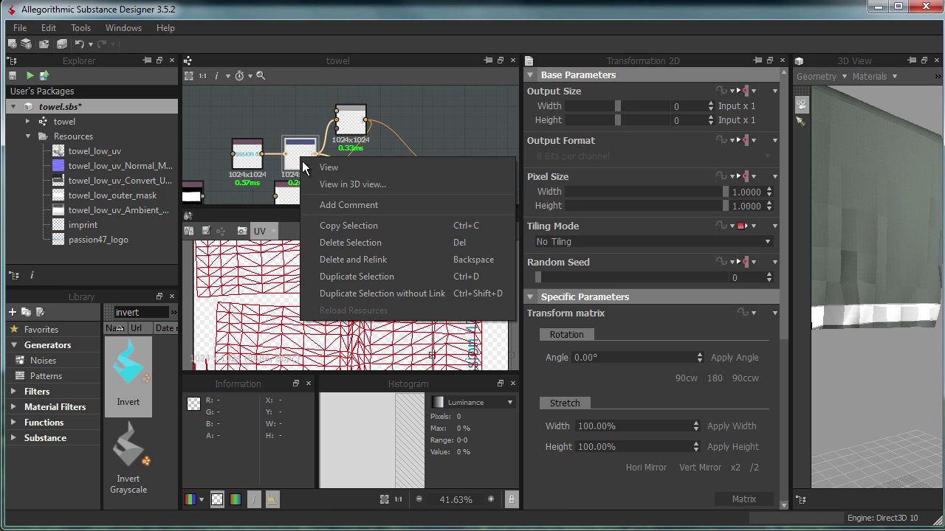
pyautogui.moveTo(302, 144); pyautogui.dragTo(301, 124)
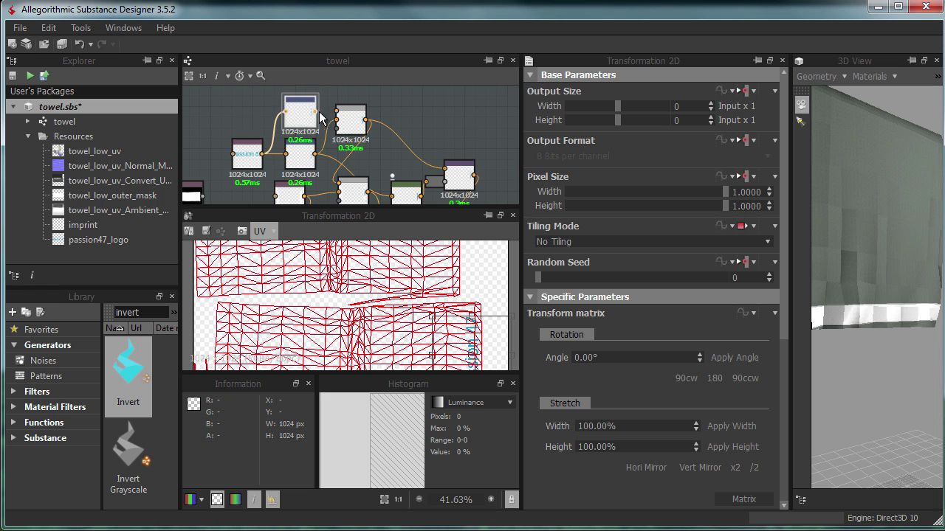
pyautogui.scroll(-3, 395, 298)
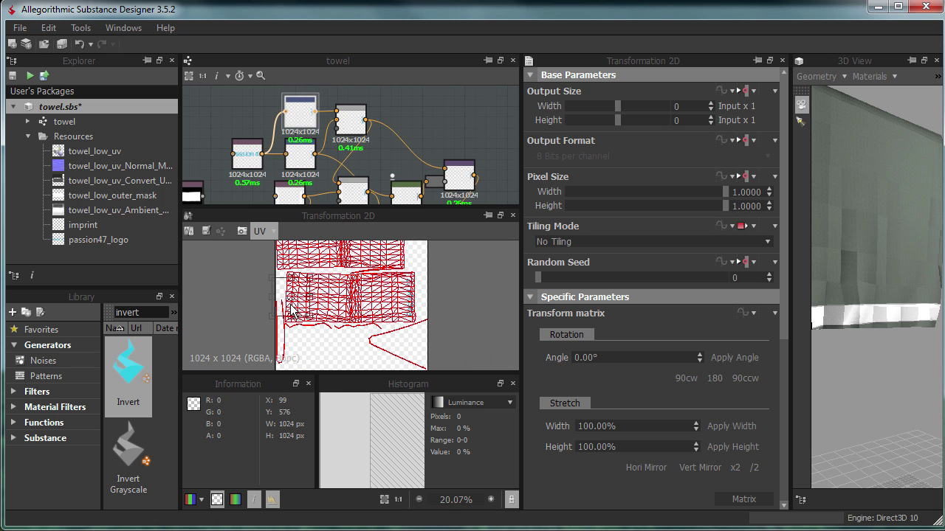
pyautogui.scroll(-3, 786, 328)
# Mirror the logo vertically and offset it to about X -0.11, Y -1.78 on the bottom band.
pyautogui.click(688, 321)
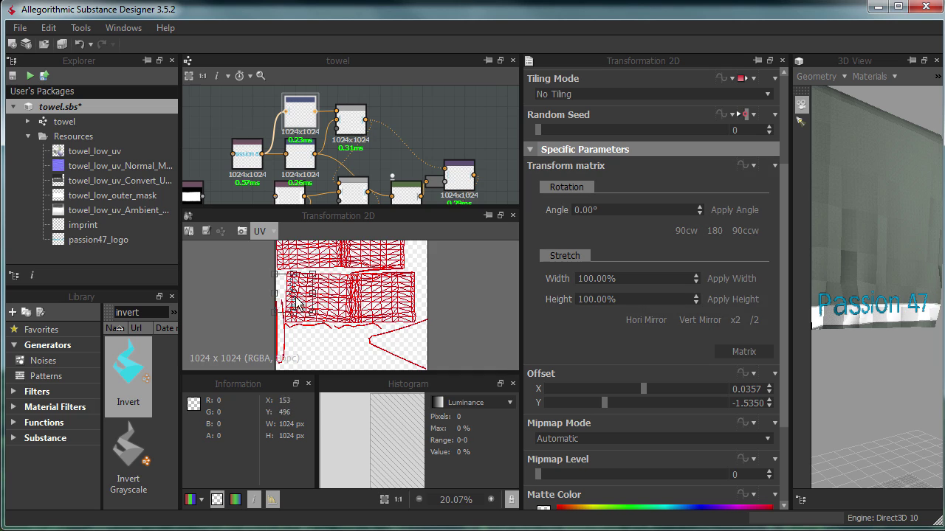
pyautogui.scroll(3, 310, 314)
pyautogui.moveTo(310, 313); pyautogui.dragTo(259, 320)
pyautogui.scroll(-1, 258, 320)
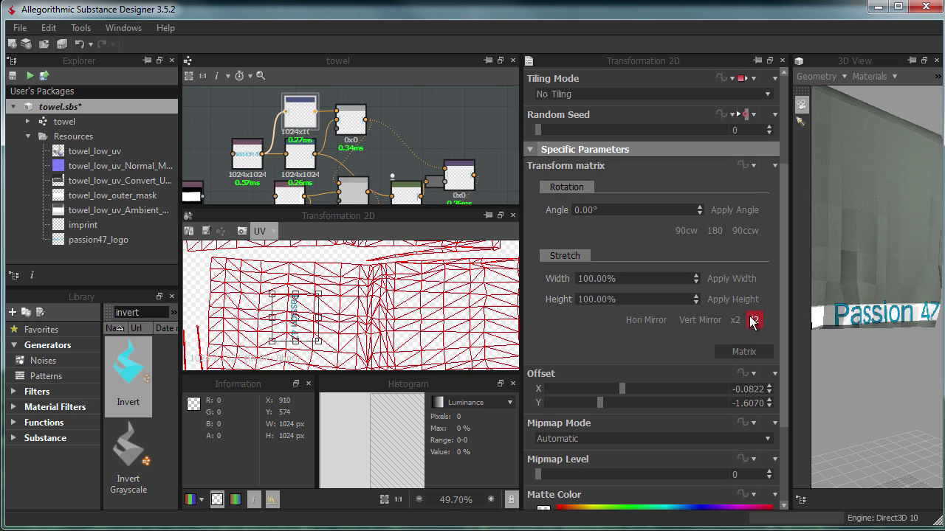
pyautogui.scroll(-2, 317, 321)
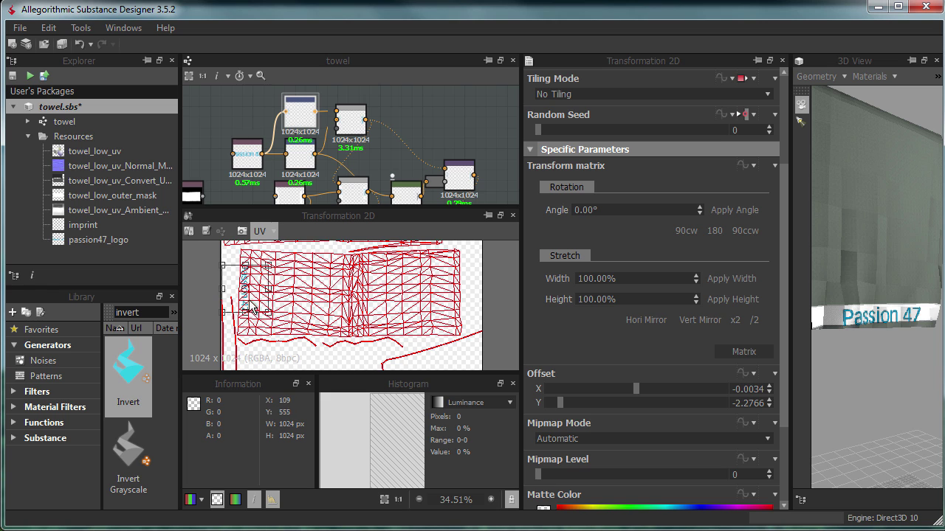
pyautogui.moveTo(249, 314); pyautogui.dragTo(252, 315)
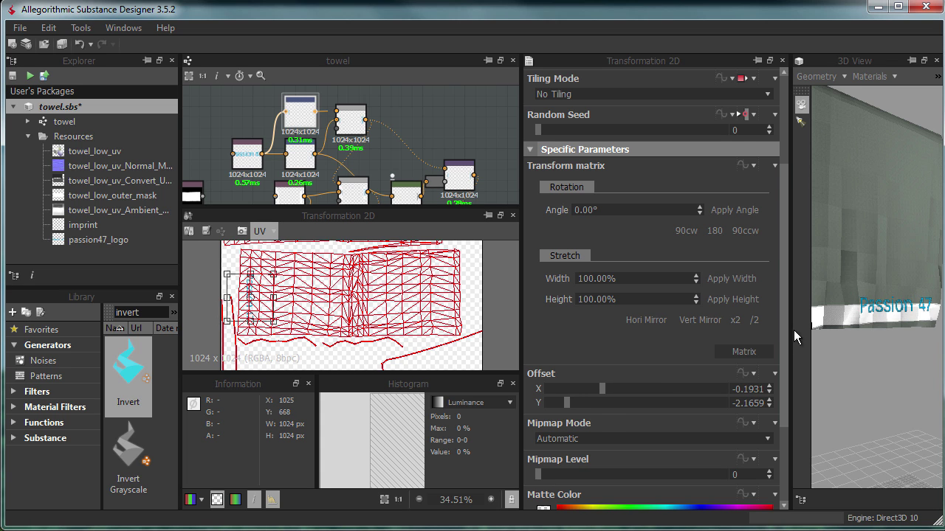
pyautogui.moveTo(788, 330); pyautogui.dragTo(709, 336)
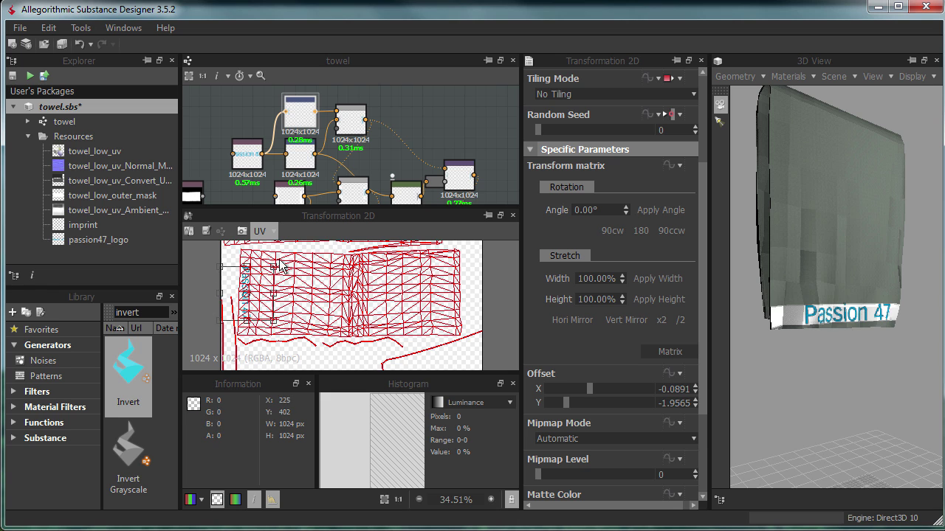
pyautogui.moveTo(276, 277); pyautogui.dragTo(246, 313)
pyautogui.scroll(2, 322, 139)
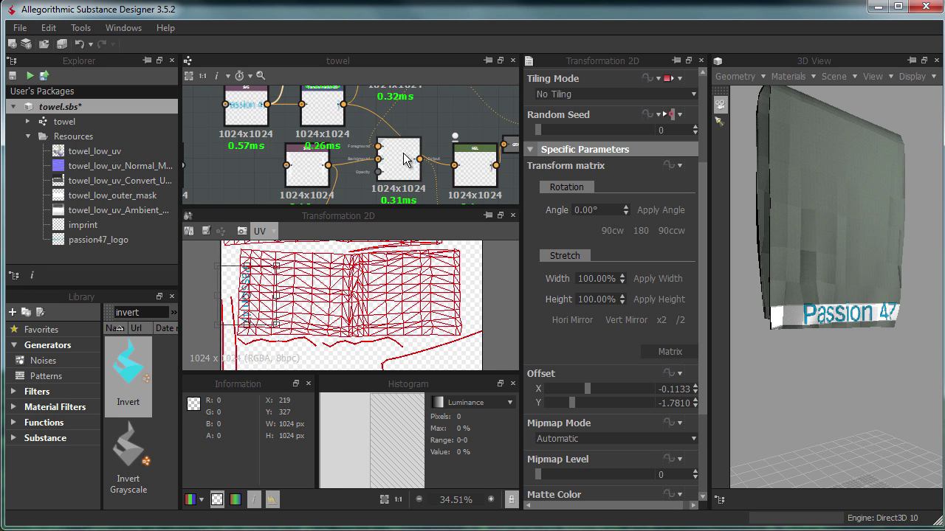
# Inspect the passion47_logo SVG node, toggling its output between grayscale and colour.
pyautogui.doubleClick(306, 166)
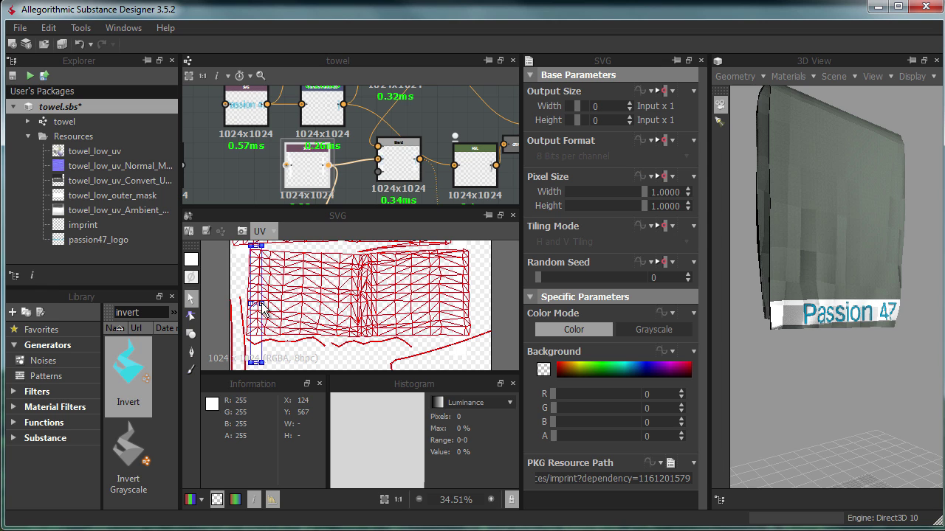
pyautogui.scroll(5, 841, 291)
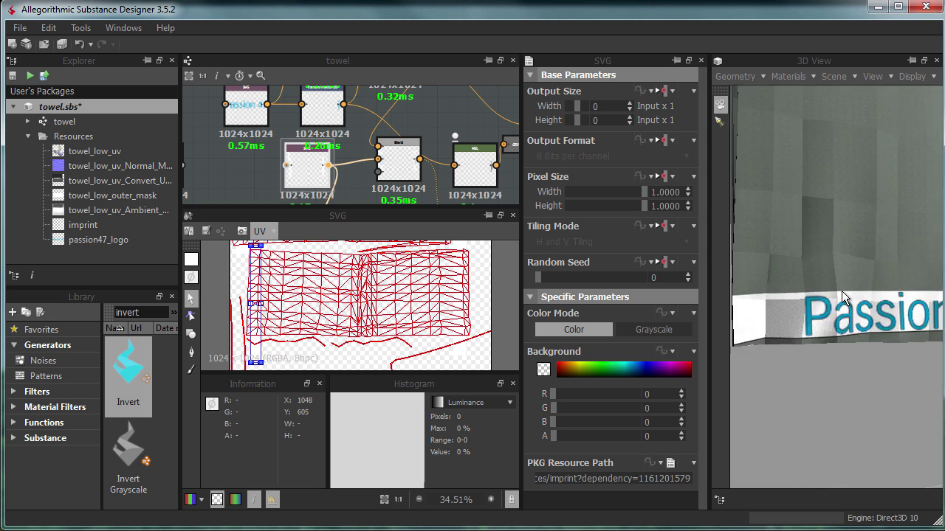
pyautogui.moveTo(804, 307); pyautogui.dragTo(797, 277)
pyautogui.scroll(-2, 296, 158)
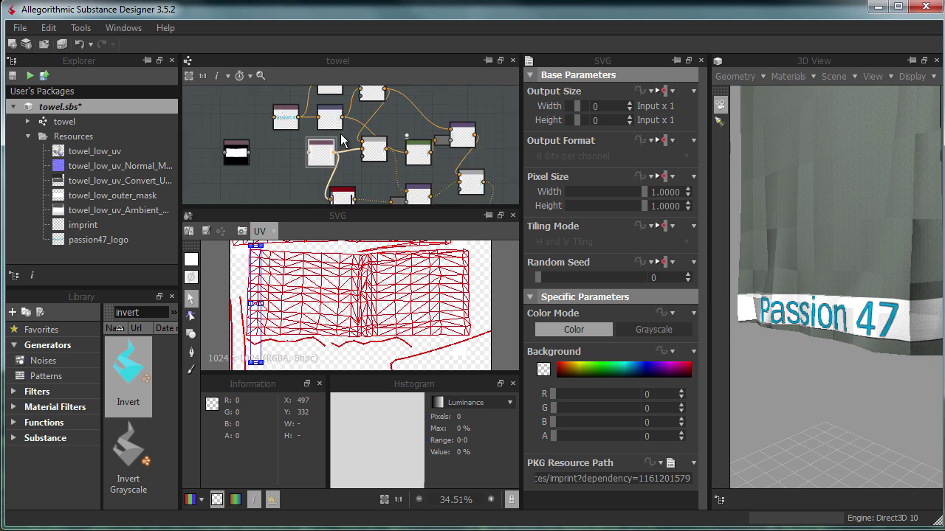
pyautogui.doubleClick(296, 155)
pyautogui.moveTo(296, 161); pyautogui.dragTo(274, 161)
pyautogui.click(630, 330)
pyautogui.click(598, 329)
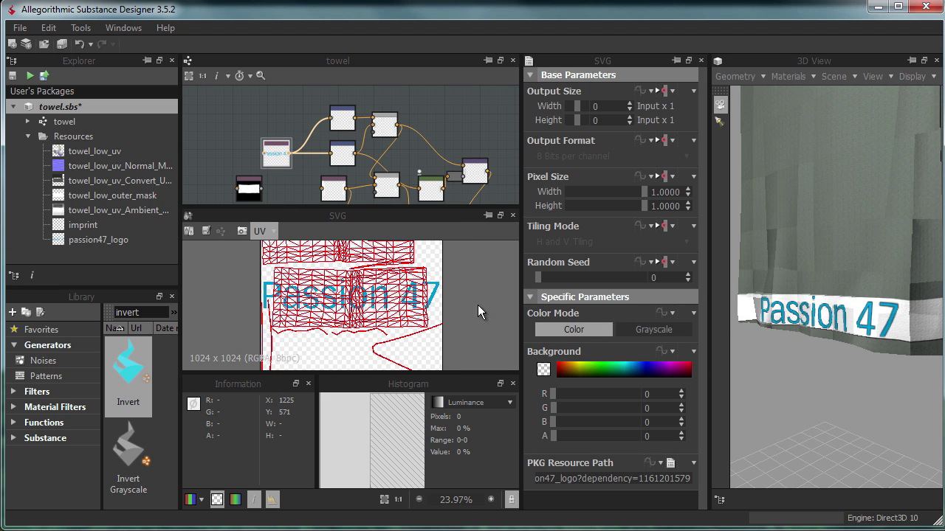
pyautogui.rightClick(279, 156)
# Insert an HSL node after the Blend with Saturation 0 and Lightness 0.58.
pyautogui.click(438, 147)
pyautogui.click(384, 122)
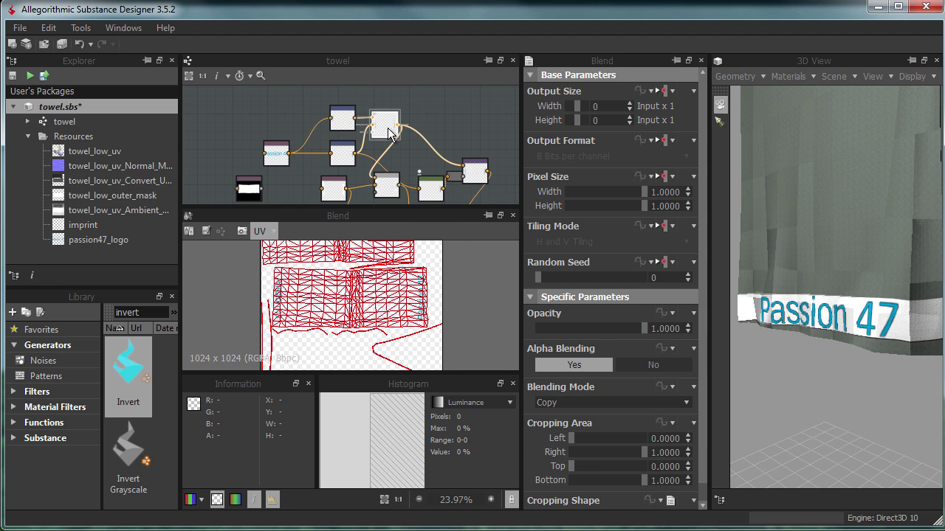
pyautogui.scroll(2, 388, 128)
pyautogui.scroll(2, 388, 128)
pyautogui.rightClick(387, 128)
pyautogui.click(421, 298)
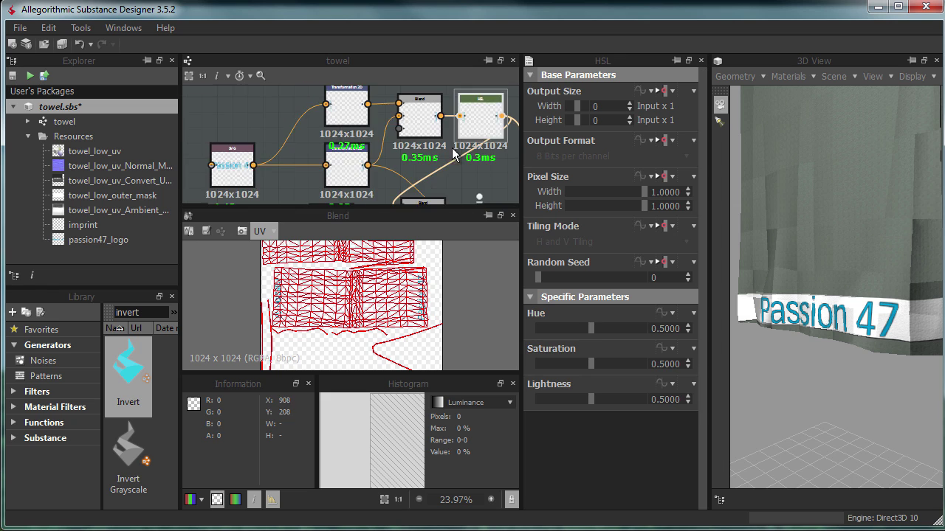
pyautogui.moveTo(591, 332); pyautogui.dragTo(588, 328)
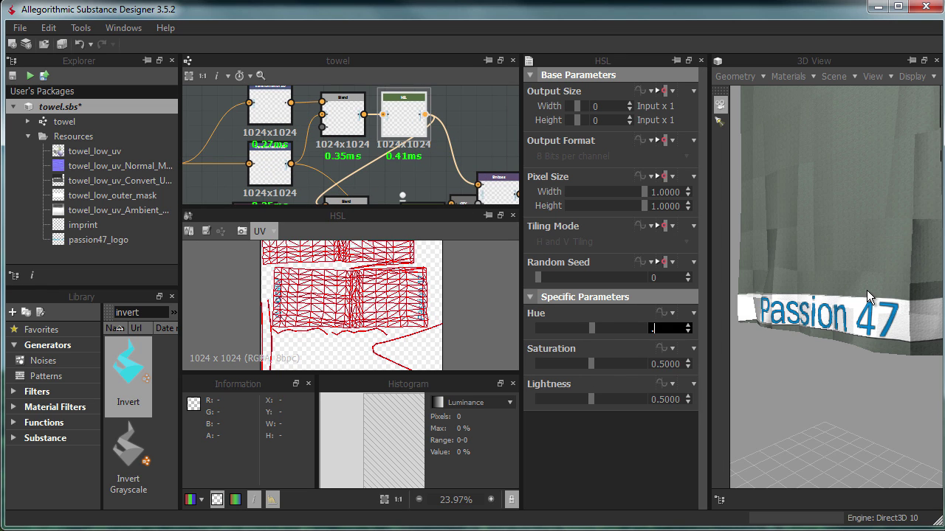
pyautogui.moveTo(590, 364); pyautogui.dragTo(514, 372)
pyautogui.moveTo(553, 399)
pyautogui.mouseDown()
pyautogui.moveTo(635, 399)
pyautogui.moveTo(609, 404)
pyautogui.mouseUp()
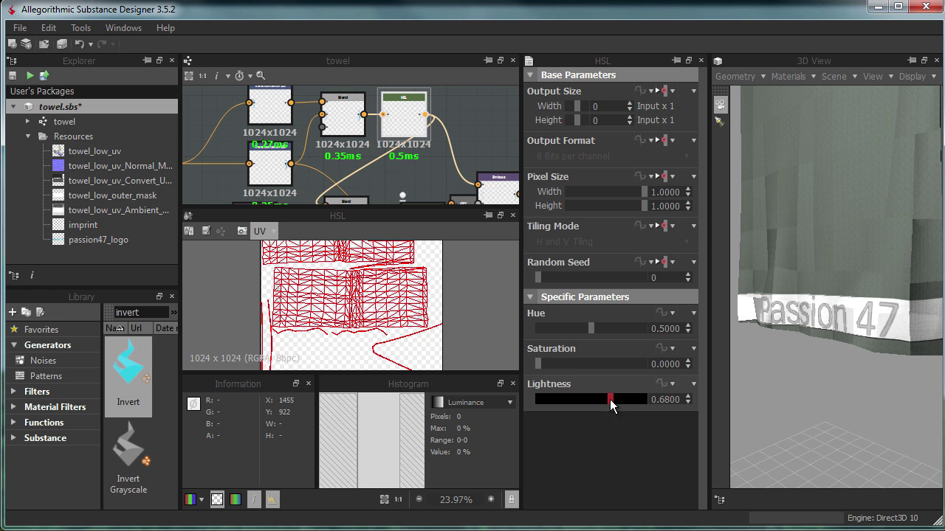
pyautogui.moveTo(589, 403); pyautogui.dragTo(599, 399)
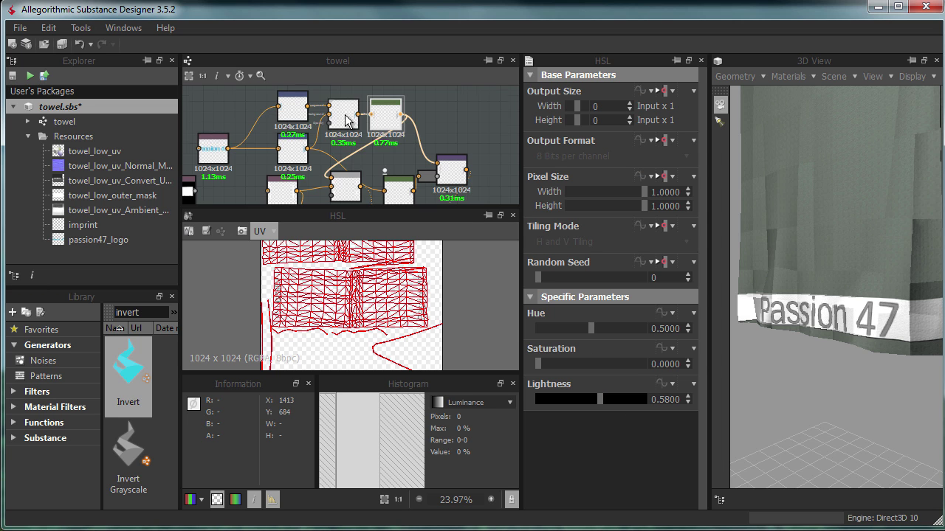
pyautogui.moveTo(244, 129); pyautogui.dragTo(236, 151, button='middle')
# Save the towel.sbs package.
pyautogui.moveTo(367, 210); pyautogui.dragTo(367, 259)
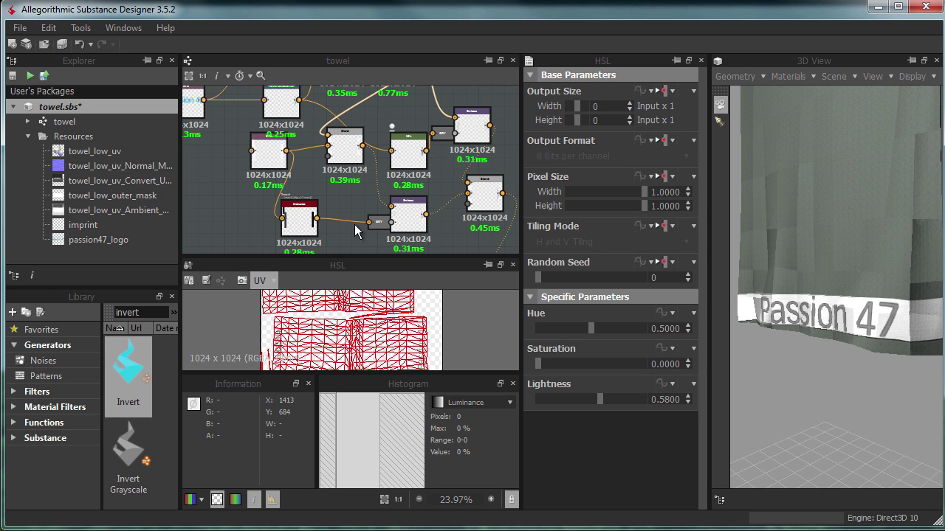
pyautogui.click(59, 107)
pyautogui.hotkey('ctrl', 's')
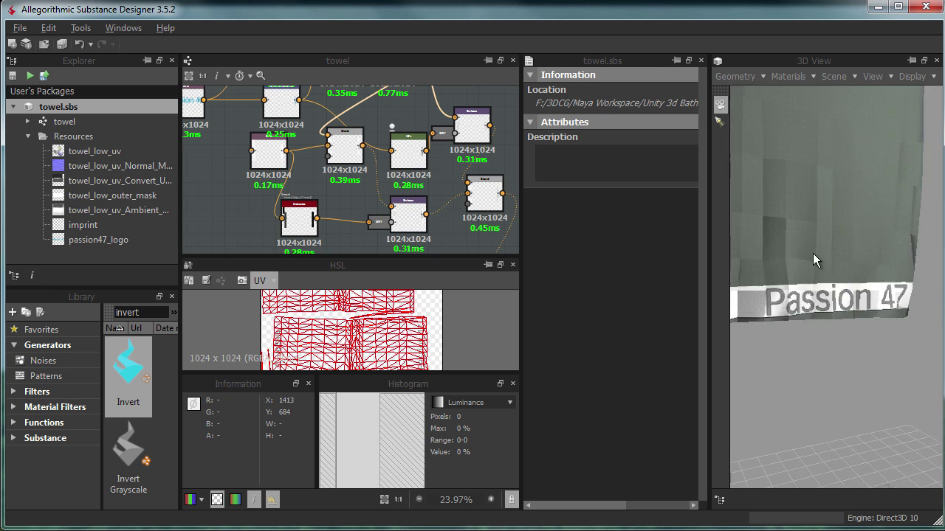
# Preview darker values and other hues for the SVG logo colour, leaving it unchanged.
pyautogui.doubleClick(268, 152)
pyautogui.press('f')
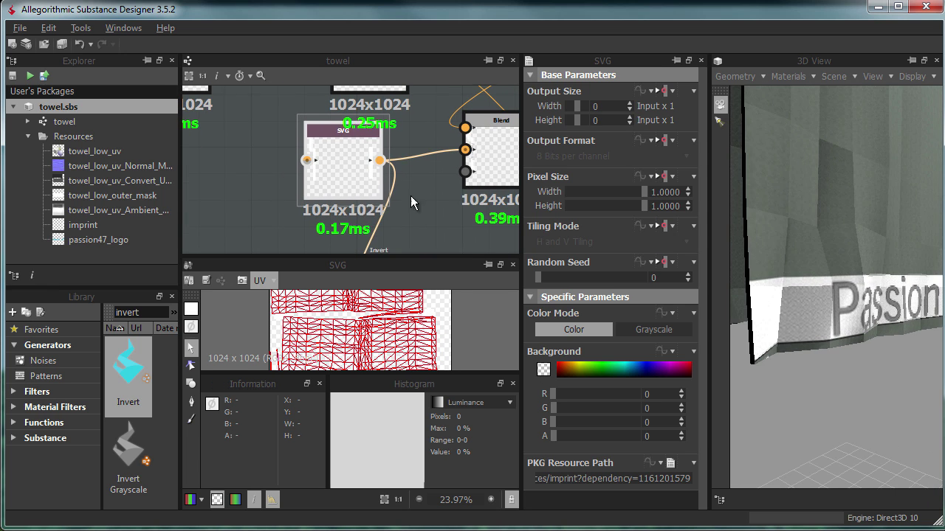
pyautogui.moveTo(346, 332)
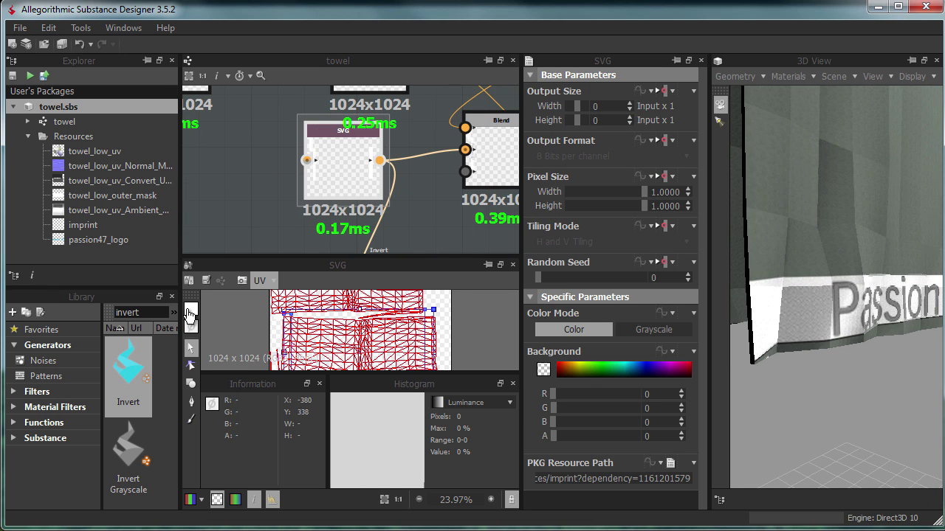
pyautogui.click(190, 310)
pyautogui.moveTo(482, 408); pyautogui.dragTo(533, 405)
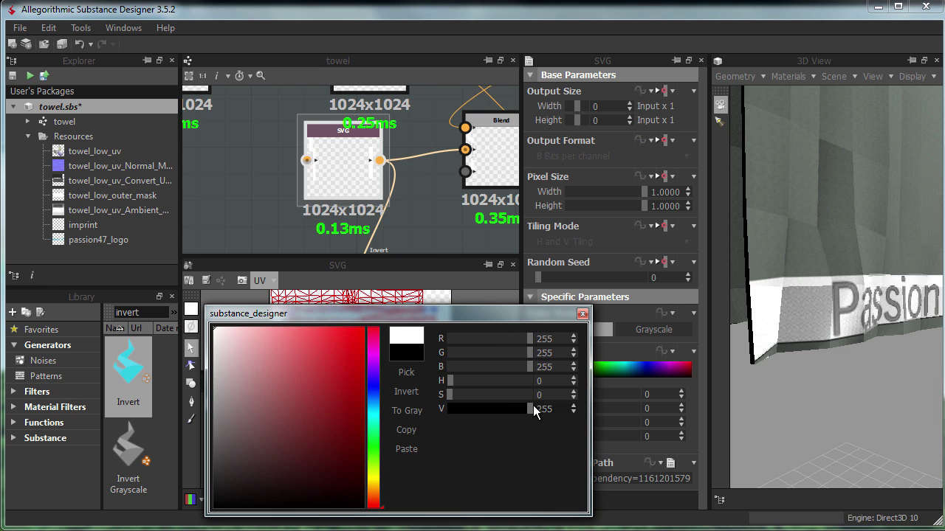
pyautogui.moveTo(228, 373); pyautogui.dragTo(214, 328)
pyautogui.click(583, 315)
pyautogui.click(405, 188)
# Reconnect the Emboss node's input to the inverted logo output.
pyautogui.scroll(-2, 405, 188)
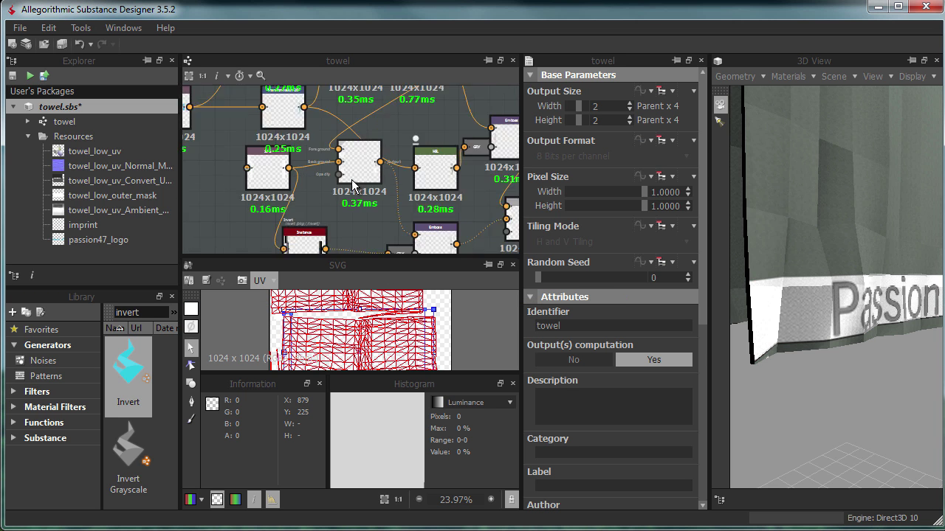
pyautogui.scroll(5, 366, 212)
pyautogui.scroll(-2, 366, 212)
pyautogui.scroll(-2, 366, 213)
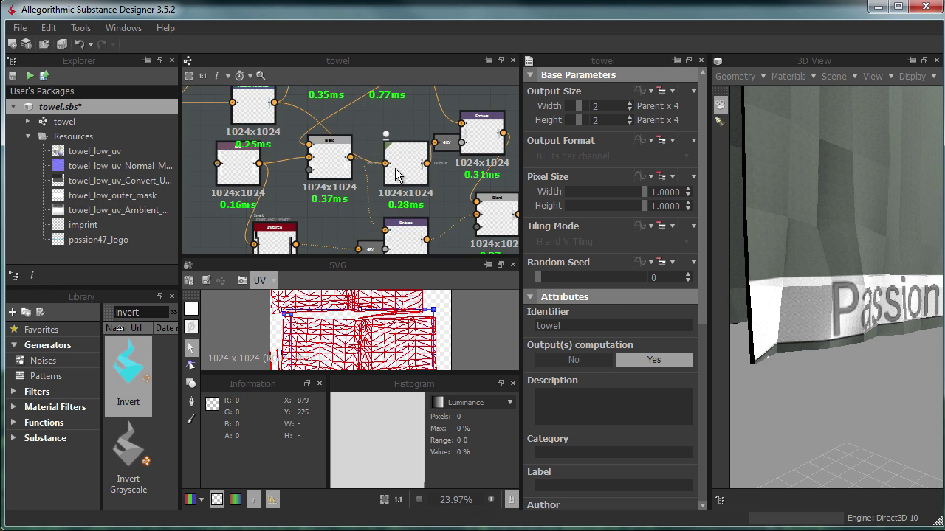
pyautogui.scroll(3, 380, 158)
pyautogui.click(380, 158)
pyautogui.scroll(-1, 327, 159)
pyautogui.click(424, 206)
pyautogui.scroll(4, 409, 202)
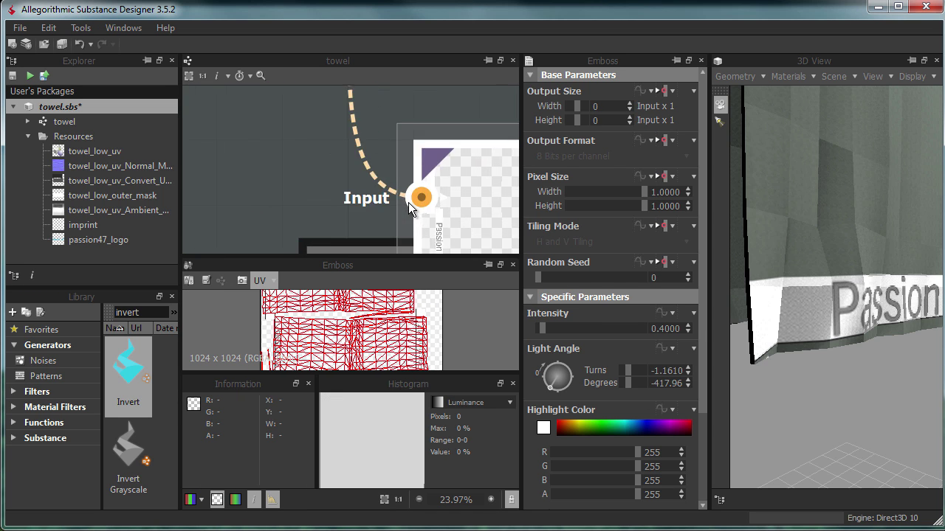
pyautogui.scroll(-4, 398, 206)
pyautogui.scroll(1, 334, 210)
pyautogui.scroll(1, 333, 210)
pyautogui.scroll(3, 334, 210)
pyautogui.scroll(-2, 398, 161)
pyautogui.click(400, 161)
pyautogui.moveTo(398, 189)
pyautogui.mouseDown()
pyautogui.moveTo(251, 127)
pyautogui.moveTo(247, 109)
pyautogui.mouseUp()
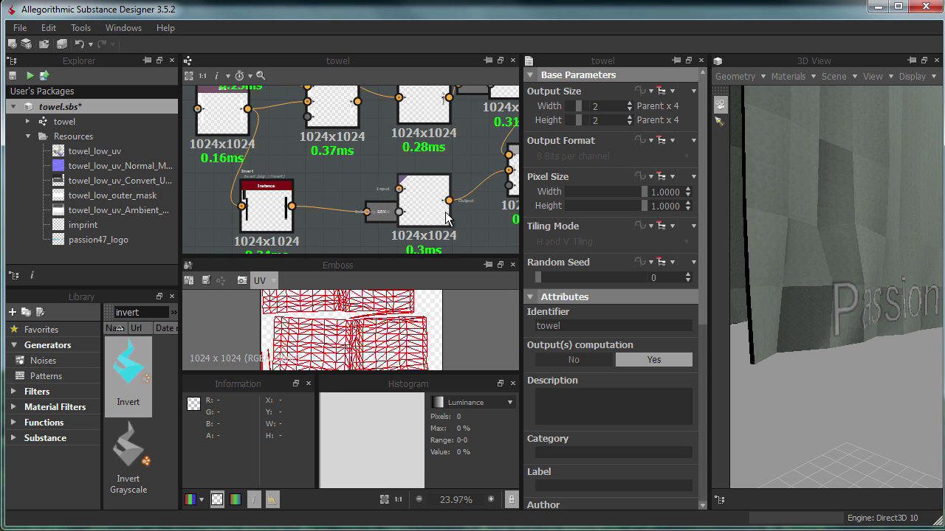
# Check the Emboss, Blur and normal mapper nodes to confirm the embossed logo.
pyautogui.click(422, 193)
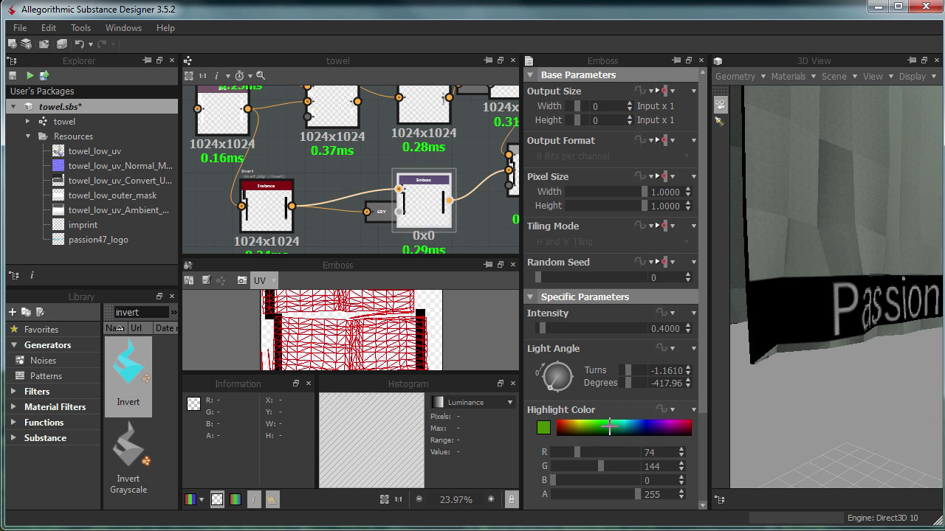
pyautogui.click(339, 186)
pyautogui.click(413, 208)
pyautogui.scroll(-2, 412, 210)
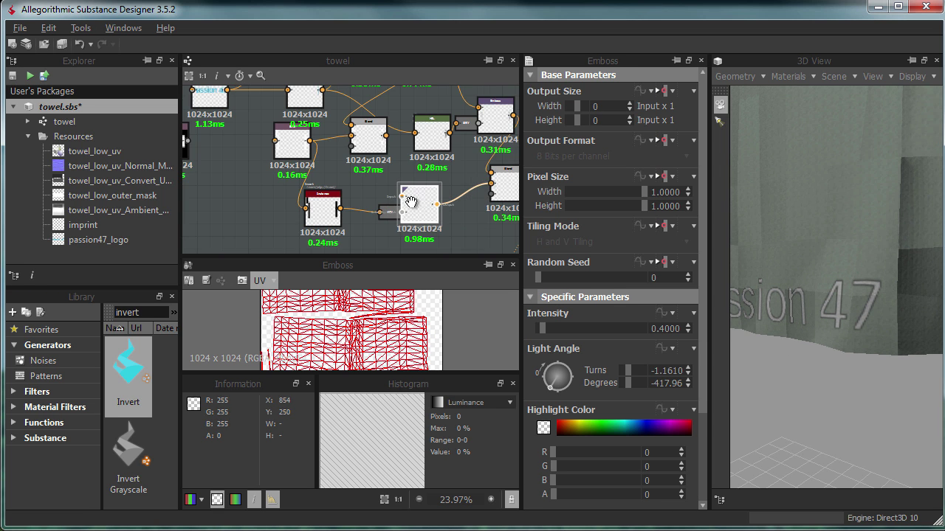
pyautogui.scroll(-1, 411, 210)
pyautogui.scroll(-1, 411, 210)
pyautogui.scroll(2, 374, 174)
pyautogui.scroll(-4, 425, 152)
pyautogui.scroll(2, 425, 151)
pyautogui.scroll(2, 426, 151)
pyautogui.scroll(-3, 433, 152)
pyautogui.click(373, 153)
pyautogui.scroll(4, 373, 154)
pyautogui.scroll(-2, 374, 154)
pyautogui.scroll(-2, 369, 148)
pyautogui.click(301, 181)
pyautogui.scroll(3, 336, 162)
pyautogui.scroll(-3, 336, 162)
pyautogui.scroll(-2, 336, 162)
pyautogui.scroll(2, 388, 208)
pyautogui.click(388, 209)
pyautogui.scroll(-3, 375, 210)
# Add a Blend node to the towel graph.
pyautogui.rightClick(367, 208)
pyautogui.click(413, 11)
pyautogui.moveTo(364, 224); pyautogui.dragTo(350, 165, button='middle')
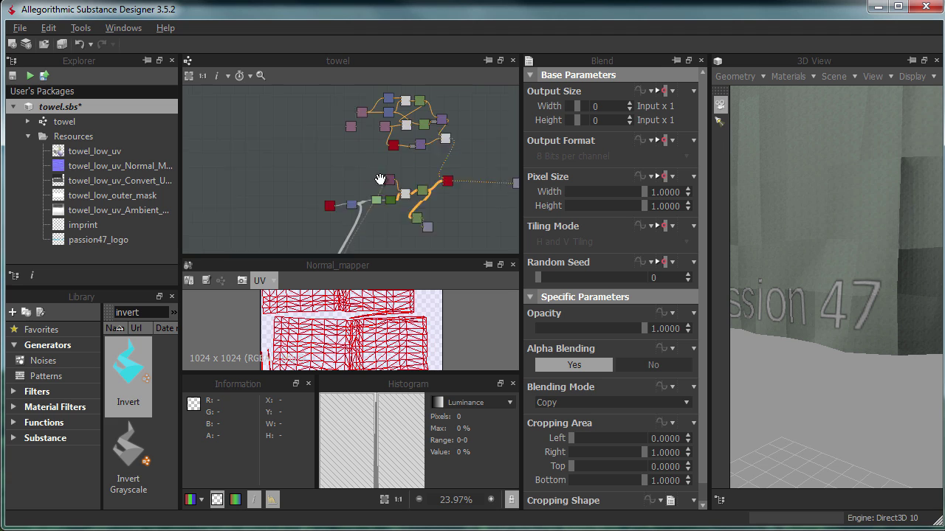
pyautogui.scroll(3, 349, 166)
pyautogui.scroll(2, 336, 171)
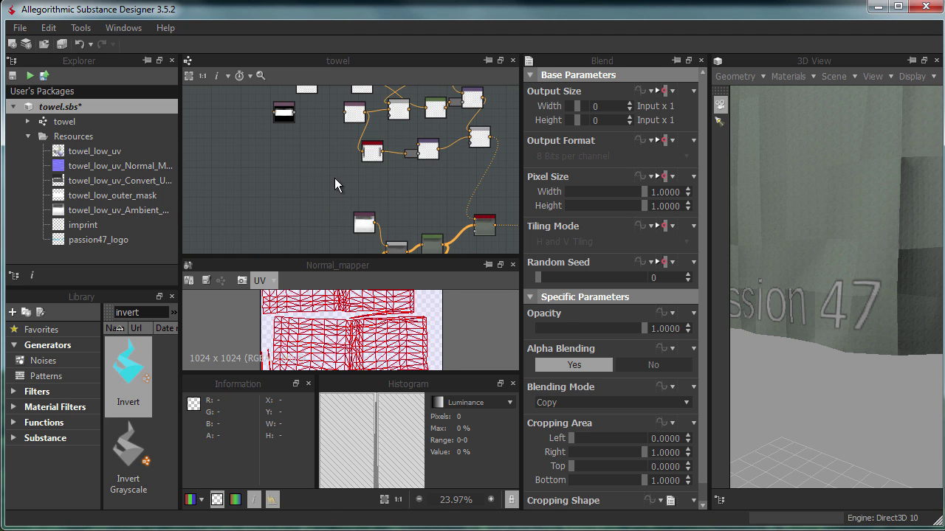
pyautogui.click(336, 171)
# Add a Normal Mapper node from a 'norma' search.
pyautogui.write('norma')
pyautogui.moveTo(180, 317); pyautogui.dragTo(285, 343)
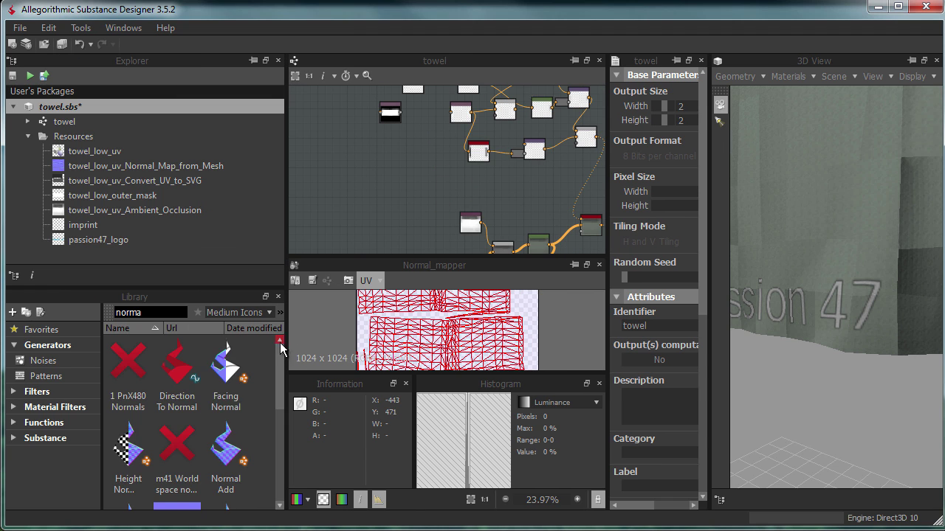
pyautogui.moveTo(369, 232); pyautogui.dragTo(414, 228)
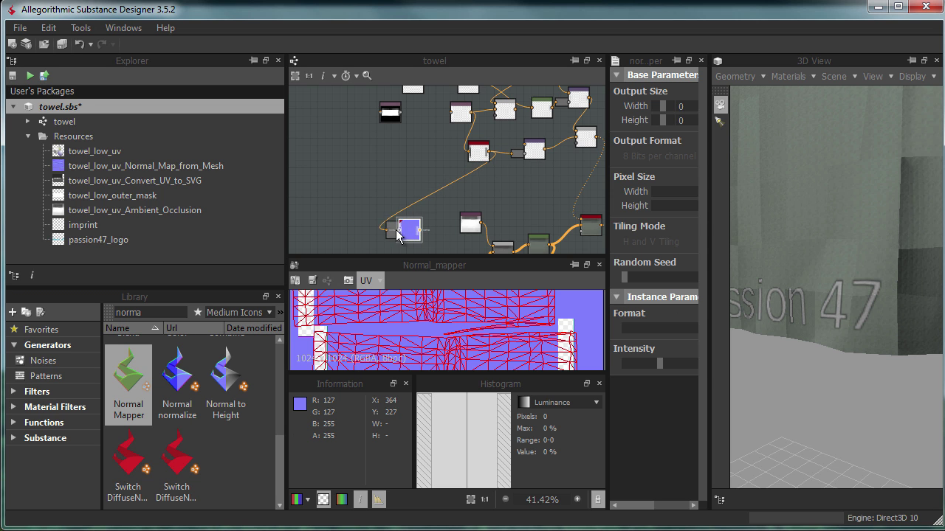
pyautogui.click(451, 188)
pyautogui.scroll(3, 452, 177)
pyautogui.scroll(-3, 452, 166)
pyautogui.scroll(-3, 452, 161)
# Add an Invert node beside the Normal Mapper.
pyautogui.rightClick(448, 231)
pyautogui.click(162, 314)
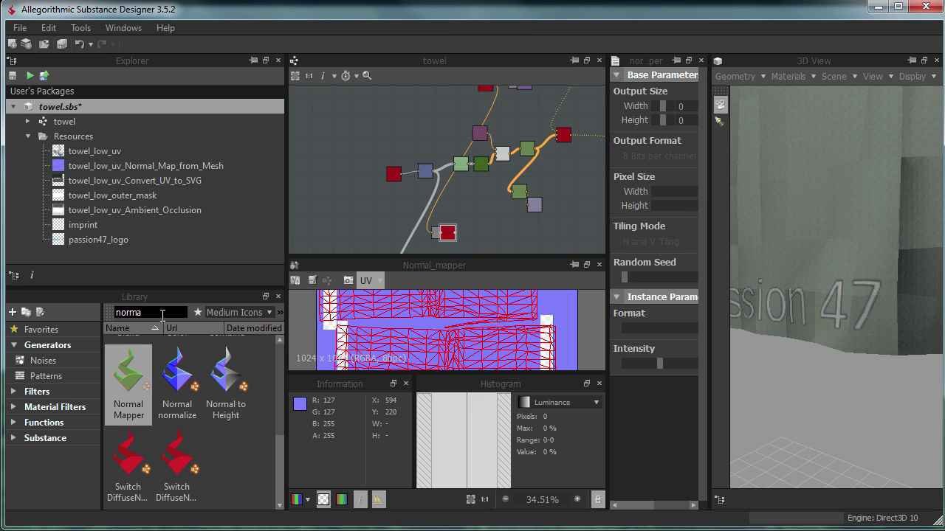
pyautogui.hotkey('ctrl', 'a')
pyautogui.write('invert')
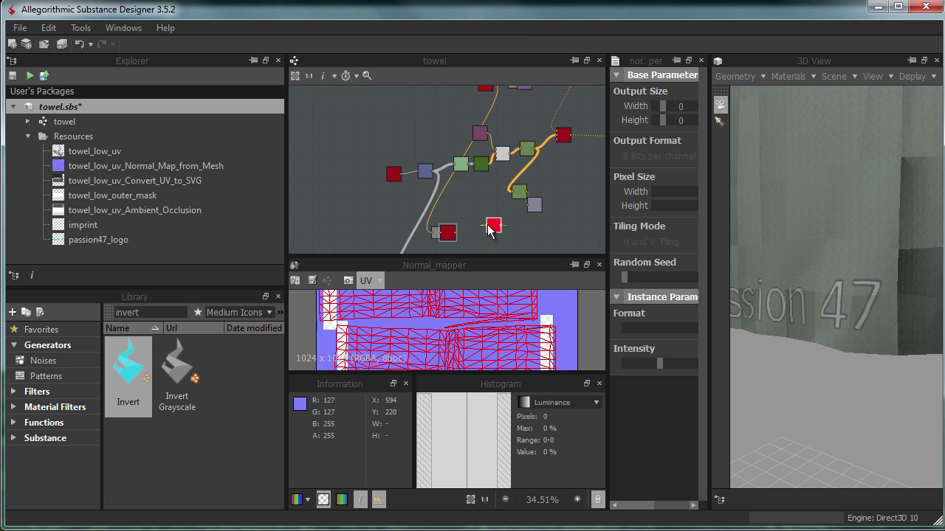
pyautogui.moveTo(487, 230); pyautogui.dragTo(445, 242)
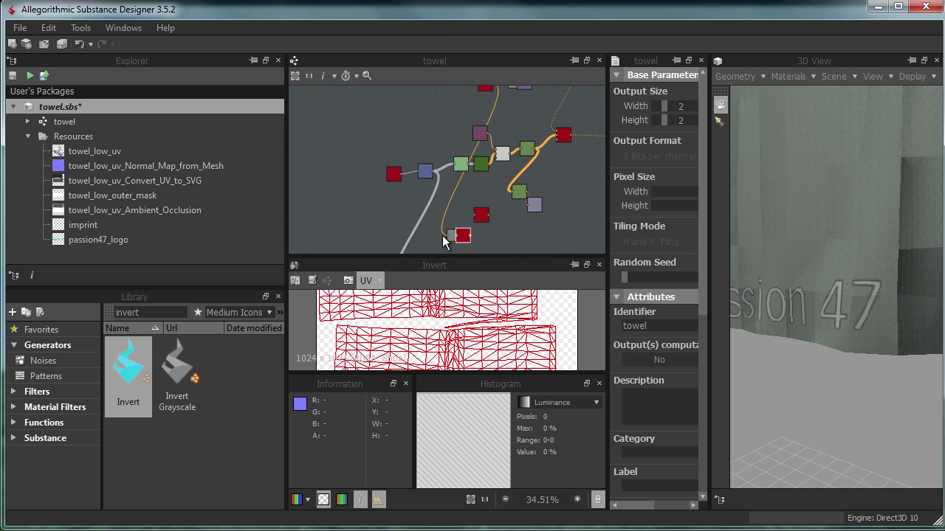
pyautogui.scroll(-1, 473, 184)
pyautogui.click(483, 116)
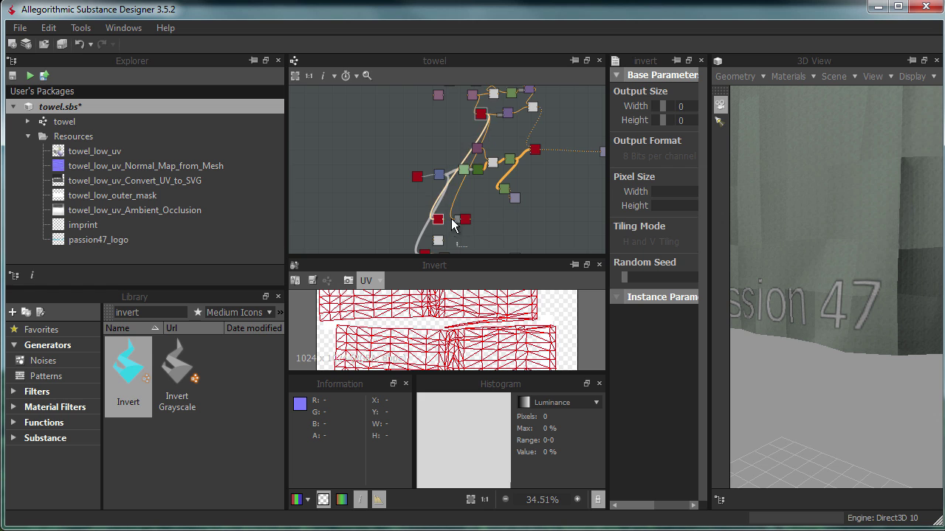
pyautogui.scroll(4, 451, 219)
# Add a Normal Combine node and link the normal map into it.
pyautogui.click(443, 188)
pyautogui.scroll(-3, 442, 187)
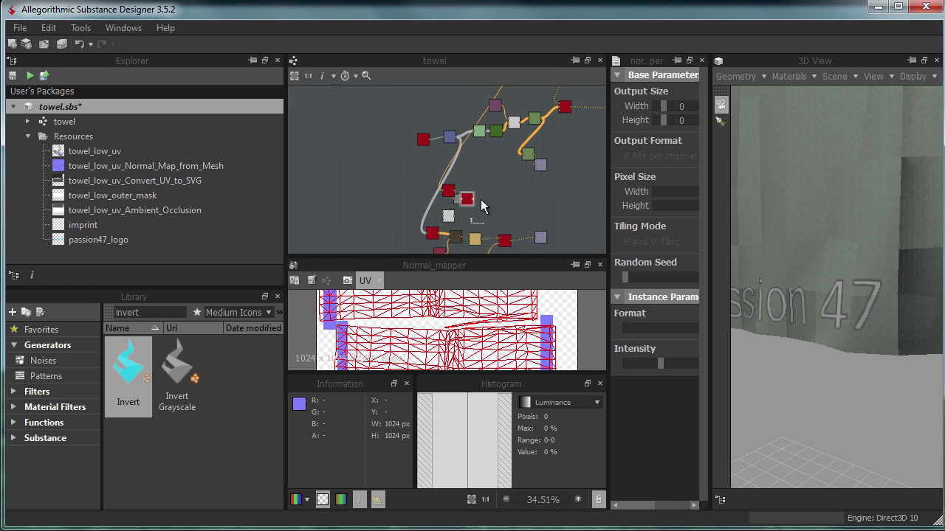
pyautogui.scroll(4, 391, 184)
pyautogui.scroll(-2, 391, 176)
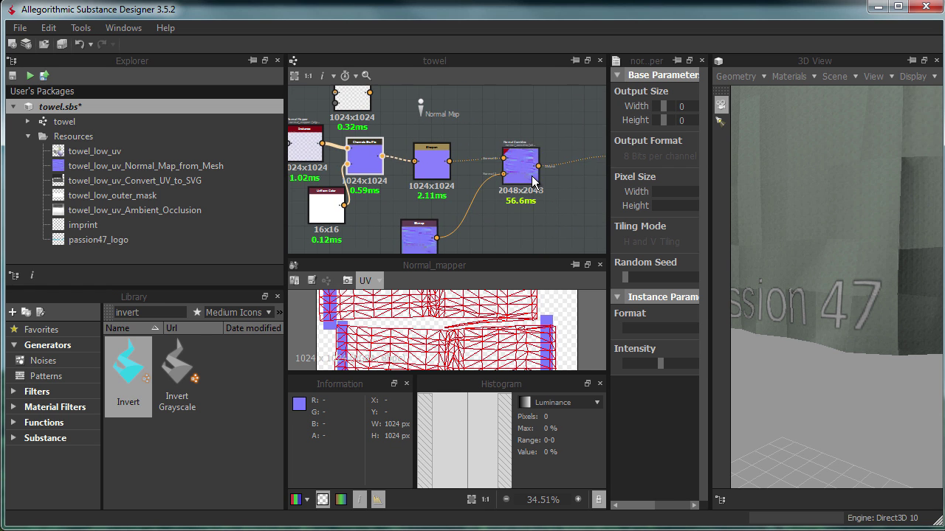
pyautogui.moveTo(443, 178); pyautogui.dragTo(488, 136)
pyautogui.click(487, 126)
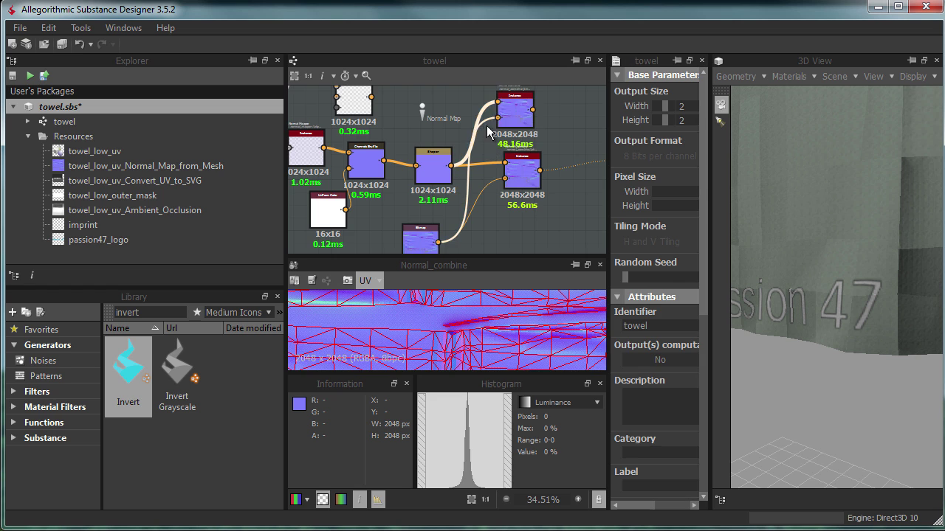
pyautogui.scroll(3, 519, 178)
pyautogui.scroll(-2, 520, 176)
pyautogui.scroll(-1, 518, 174)
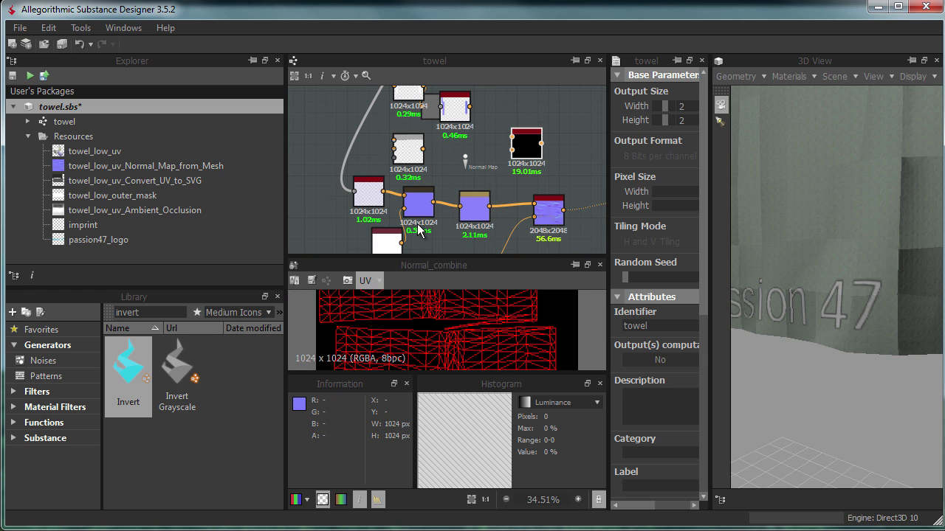
pyautogui.moveTo(507, 142); pyautogui.dragTo(492, 146)
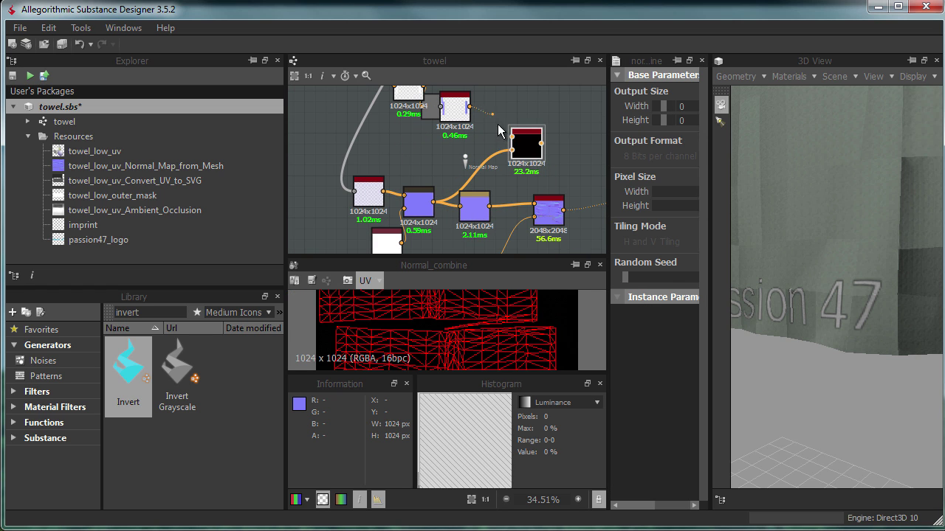
pyautogui.moveTo(478, 110); pyautogui.dragTo(415, 130)
pyautogui.moveTo(506, 144); pyautogui.dragTo(494, 140)
# Route the Normal Combine output into the Sharpen node.
pyautogui.click(474, 207)
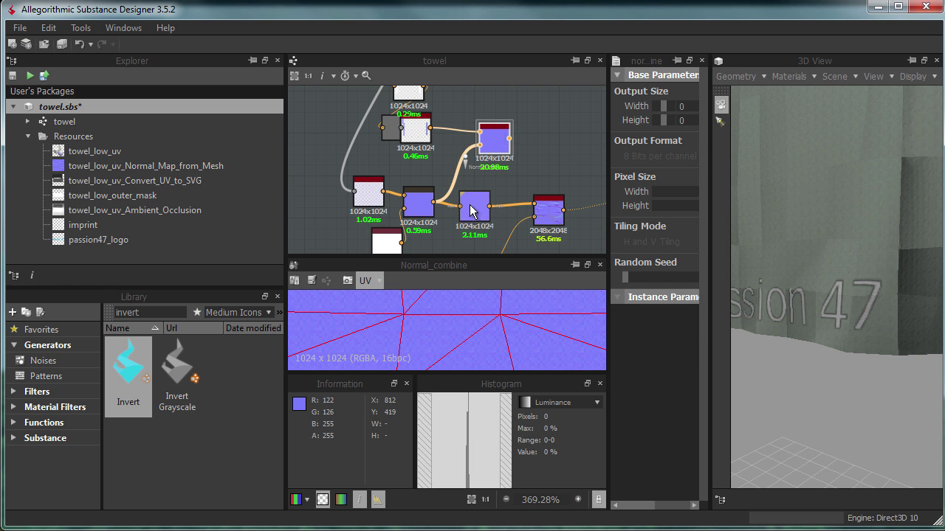
pyautogui.moveTo(509, 138); pyautogui.dragTo(459, 206)
pyautogui.scroll(1, 541, 324)
pyautogui.scroll(-3, 541, 324)
pyautogui.moveTo(848, 243)
pyautogui.mouseDown()
pyautogui.moveTo(902, 241)
pyautogui.moveTo(828, 230)
pyautogui.moveTo(893, 240)
pyautogui.moveTo(842, 227)
pyautogui.mouseUp()
# Raise the logo Normal Mapper intensity to 1.05.
pyautogui.doubleClick(416, 130)
pyautogui.scroll(9, 340, 336)
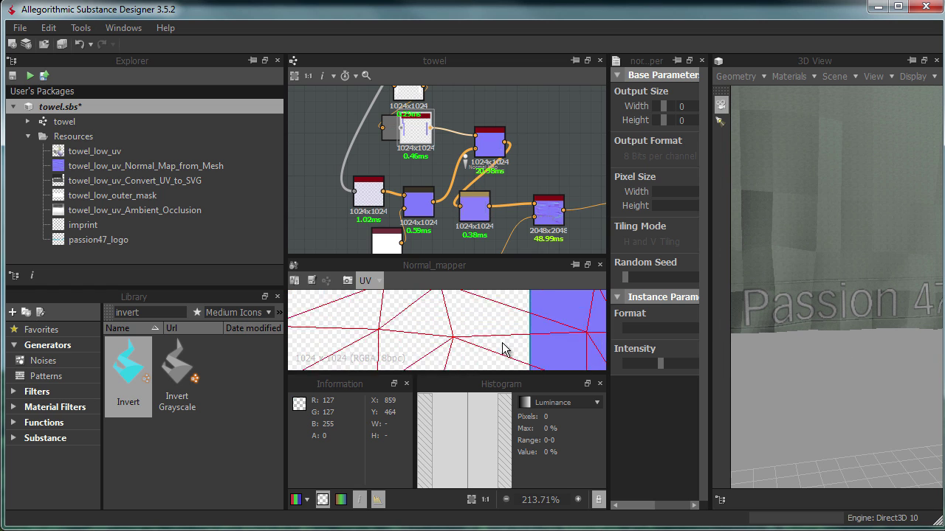
pyautogui.moveTo(660, 363)
pyautogui.mouseDown()
pyautogui.moveTo(674, 363)
pyautogui.moveTo(616, 364)
pyautogui.moveTo(672, 364)
pyautogui.mouseUp()
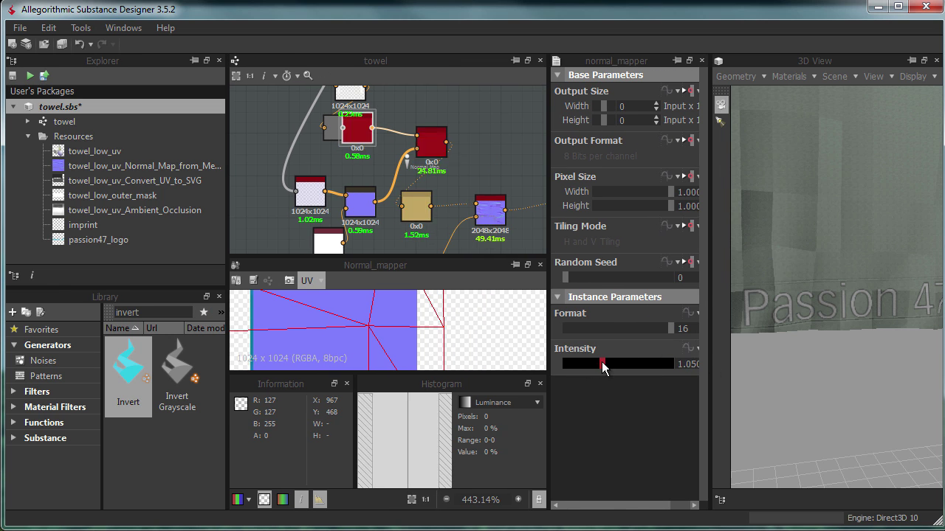
pyautogui.scroll(-2, 413, 177)
pyautogui.scroll(5, 417, 184)
pyautogui.scroll(-3, 424, 159)
pyautogui.doubleClick(425, 157)
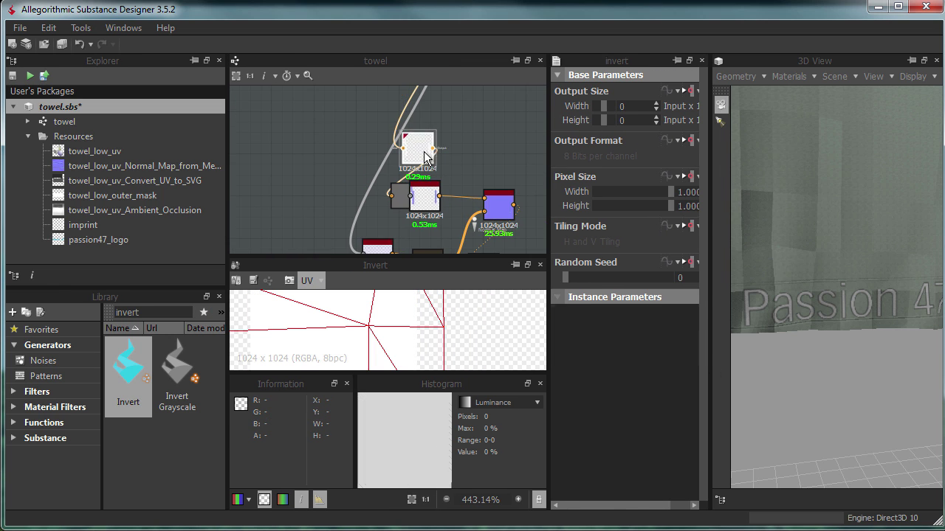
# Insert an HSL node after Invert and darken its lightness.
pyautogui.moveTo(323, 183); pyautogui.dragTo(320, 148, button='middle')
pyautogui.rightClick(322, 162)
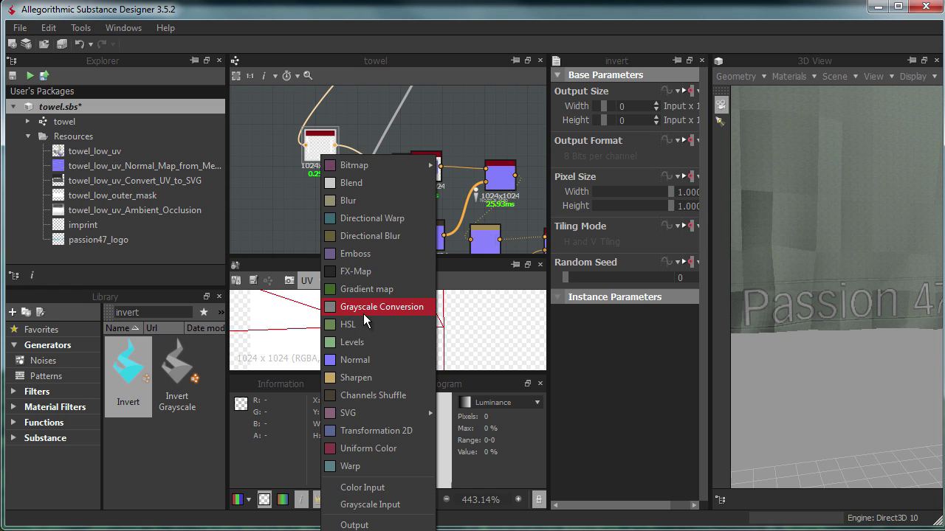
pyautogui.click(364, 315)
pyautogui.moveTo(619, 400); pyautogui.dragTo(599, 394)
# Inspect the normal_combine and Normal Mapper node outputs.
pyautogui.click(422, 169)
pyautogui.click(500, 175)
pyautogui.click(425, 167)
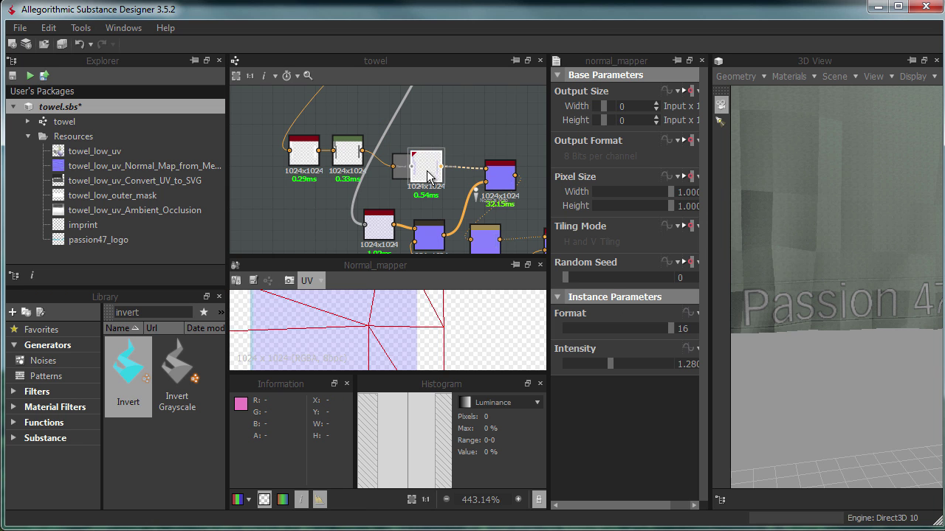
pyautogui.scroll(-2, 424, 182)
# Wire a Channels Shuffle after the Normal Mapper, taking alpha from Input 2 Green Channel.
pyautogui.rightClick(426, 179)
pyautogui.click(457, 472)
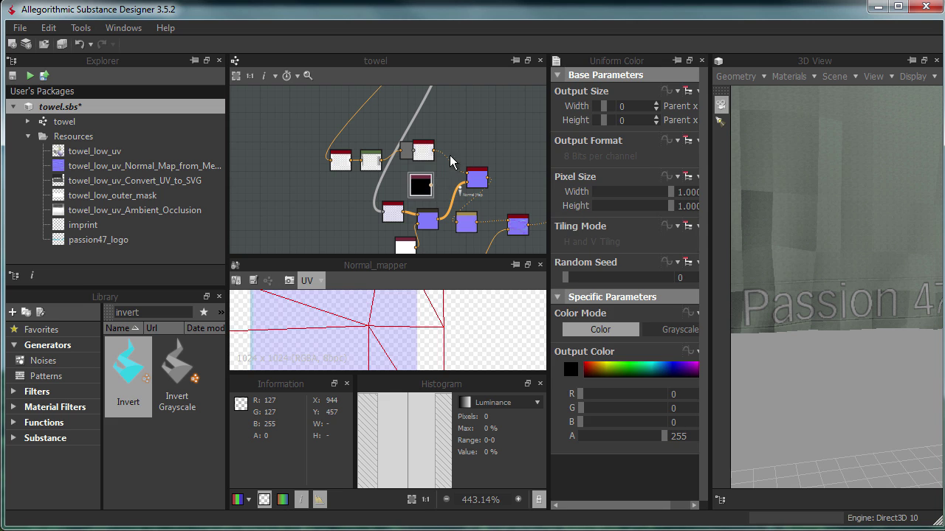
pyautogui.click(514, 121)
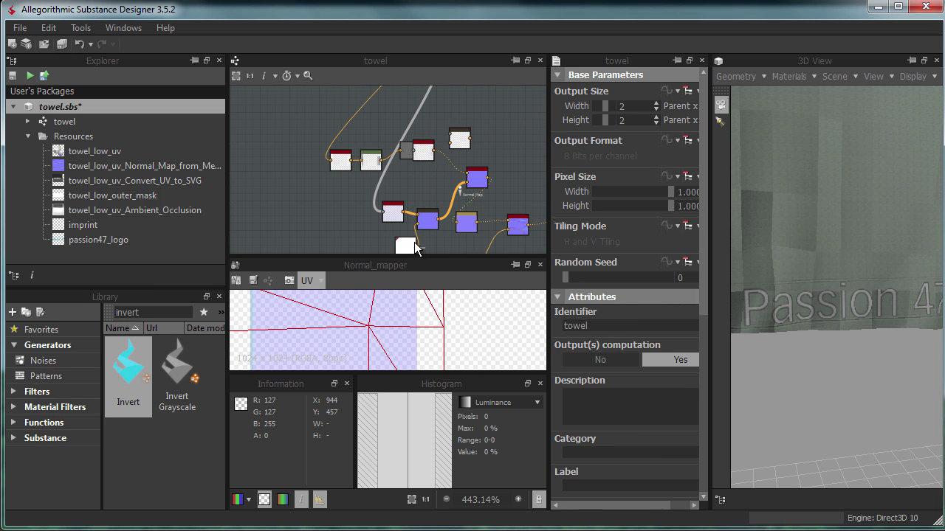
pyautogui.moveTo(450, 147); pyautogui.dragTo(431, 181)
pyautogui.click(440, 183)
pyautogui.click(627, 437)
pyautogui.click(627, 499)
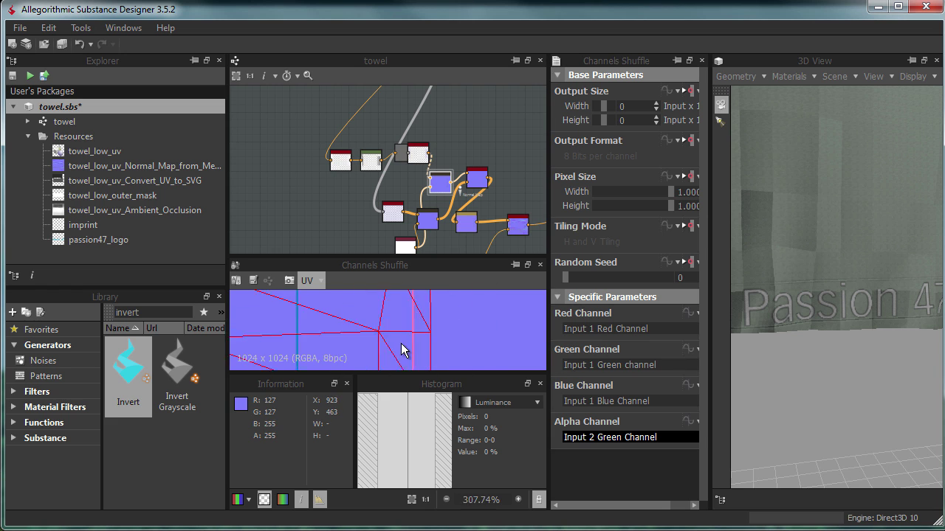
# Lower the HSL lightness from 0.450 down to 0.000.
pyautogui.click(424, 147)
pyautogui.scroll(5, 424, 147)
pyautogui.scroll(-2, 410, 168)
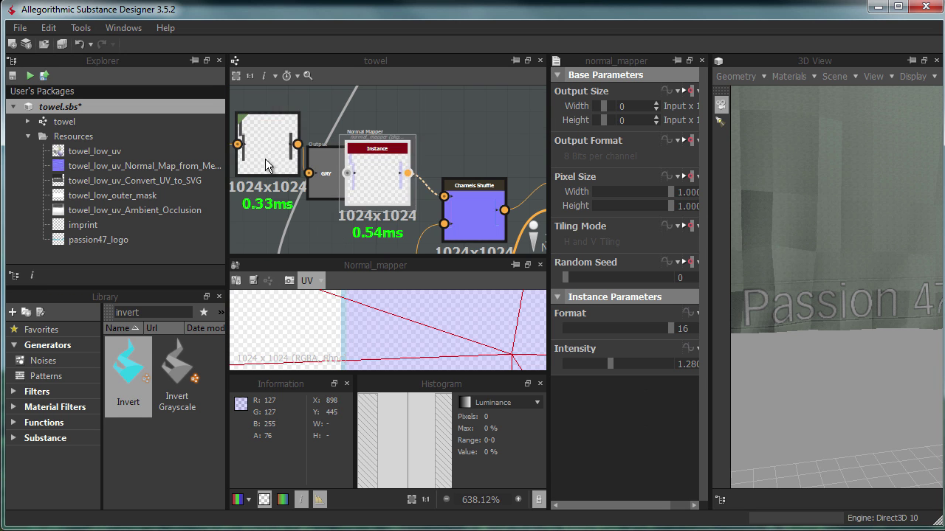
pyautogui.click(266, 147)
pyautogui.moveTo(613, 402)
pyautogui.mouseDown()
pyautogui.moveTo(667, 401)
pyautogui.moveTo(570, 401)
pyautogui.mouseUp()
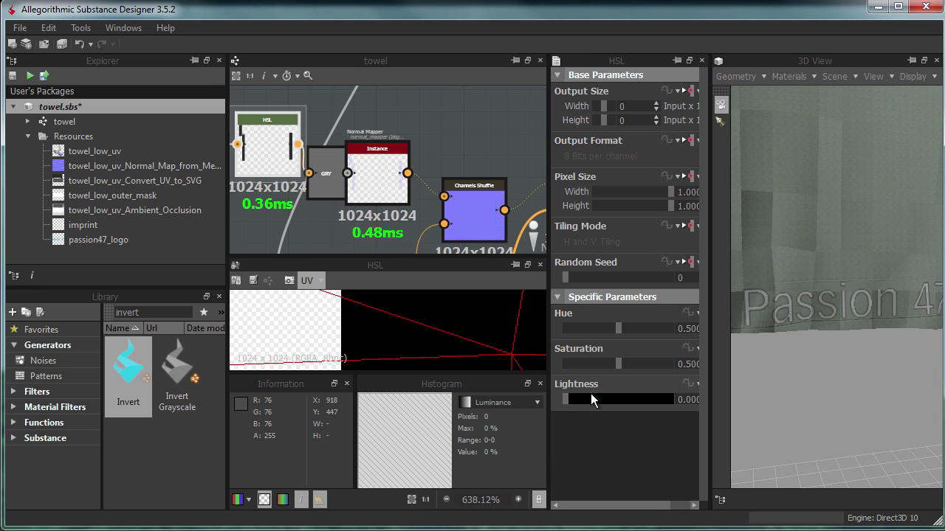
# Check the Normal Mapper, whose intensity reads 1.28, with the 3D view facing the Passion 47 text.
pyautogui.click(376, 173)
pyautogui.scroll(-3, 864, 205)
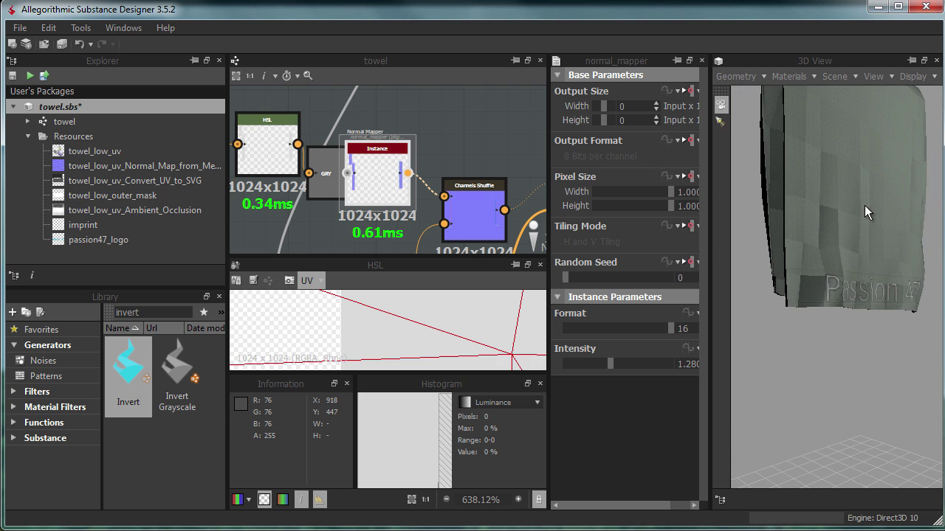
pyautogui.moveTo(768, 295); pyautogui.dragTo(799, 305)
pyautogui.scroll(-3, 396, 164)
pyautogui.moveTo(349, 157); pyautogui.dragTo(332, 216, button='middle')
pyautogui.scroll(2, 331, 216)
pyautogui.scroll(2, 408, 196)
pyautogui.scroll(-3, 408, 197)
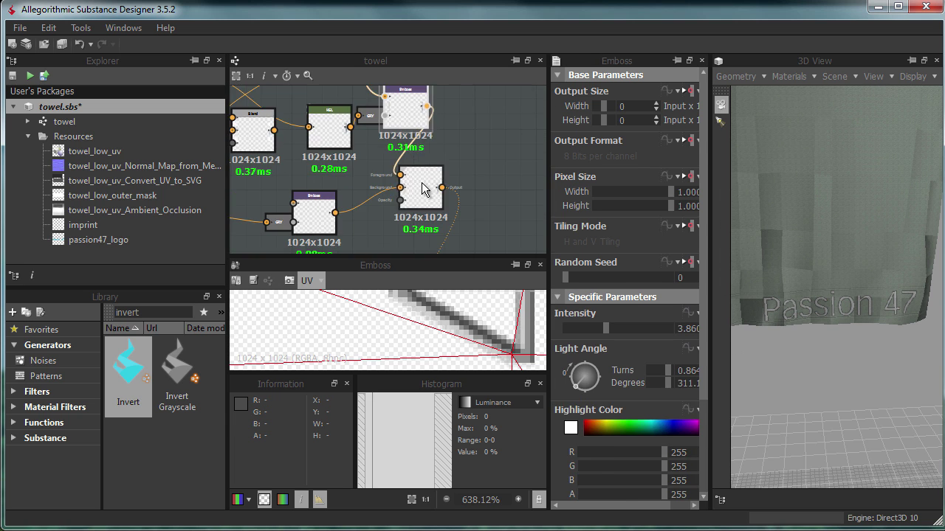
# Preview the Blend and Emboss node outputs.
pyautogui.click(439, 172)
pyautogui.scroll(-3, 438, 172)
pyautogui.moveTo(420, 125); pyautogui.dragTo(463, 143, button='middle')
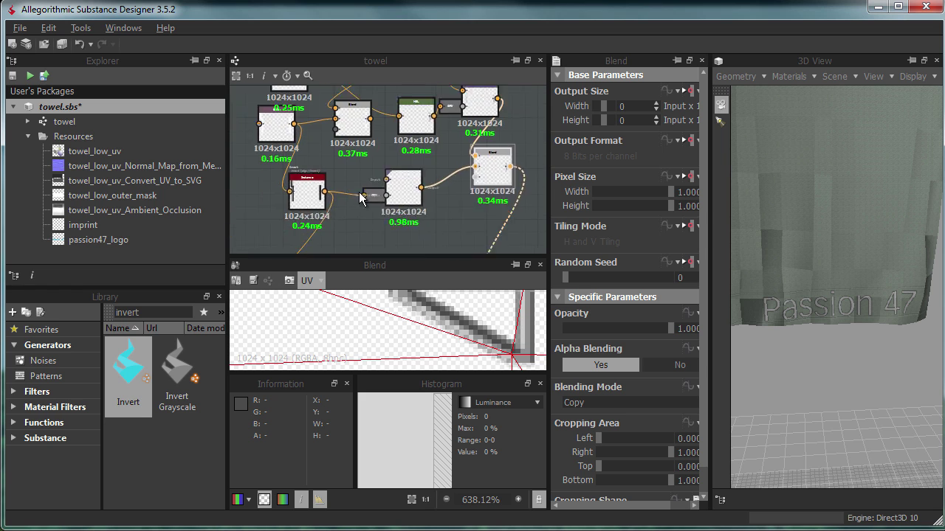
pyautogui.scroll(3, 443, 154)
pyautogui.scroll(-4, 435, 170)
pyautogui.moveTo(421, 174); pyautogui.dragTo(430, 187, button='middle')
pyautogui.doubleClick(430, 188)
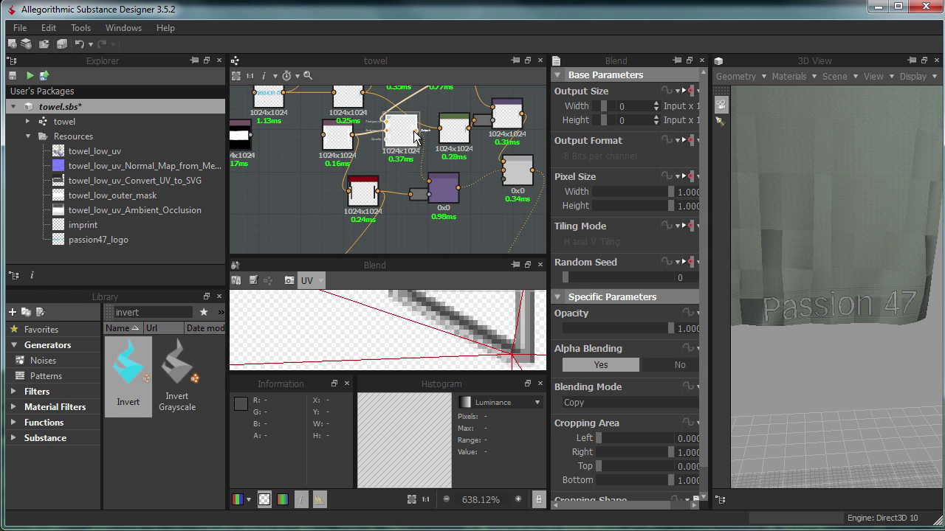
pyautogui.scroll(-3, 451, 177)
# Check the Blend settings and preview the Invert output on the rotated 3D model.
pyautogui.click(485, 155)
pyautogui.scroll(2, 485, 155)
pyautogui.moveTo(486, 155); pyautogui.dragTo(364, 201, button='middle')
pyautogui.scroll(2, 390, 206)
pyautogui.doubleClick(402, 208)
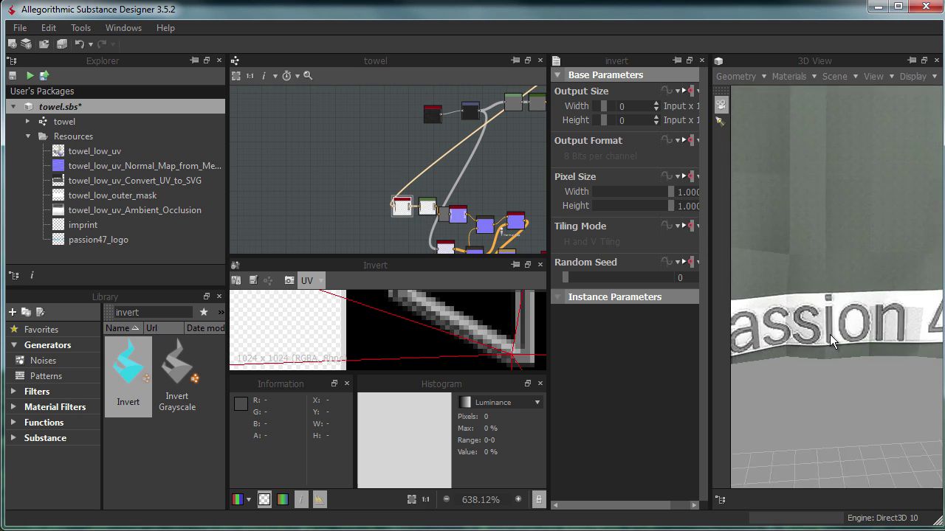
pyautogui.moveTo(829, 334); pyautogui.dragTo(894, 309)
pyautogui.scroll(-2, 489, 163)
# Navigate back to the logo nodes and preview the Blend node's output.
pyautogui.moveTo(489, 163); pyautogui.dragTo(388, 189, button='middle')
pyautogui.scroll(2, 389, 189)
pyautogui.scroll(2, 381, 192)
pyautogui.scroll(3, 373, 194)
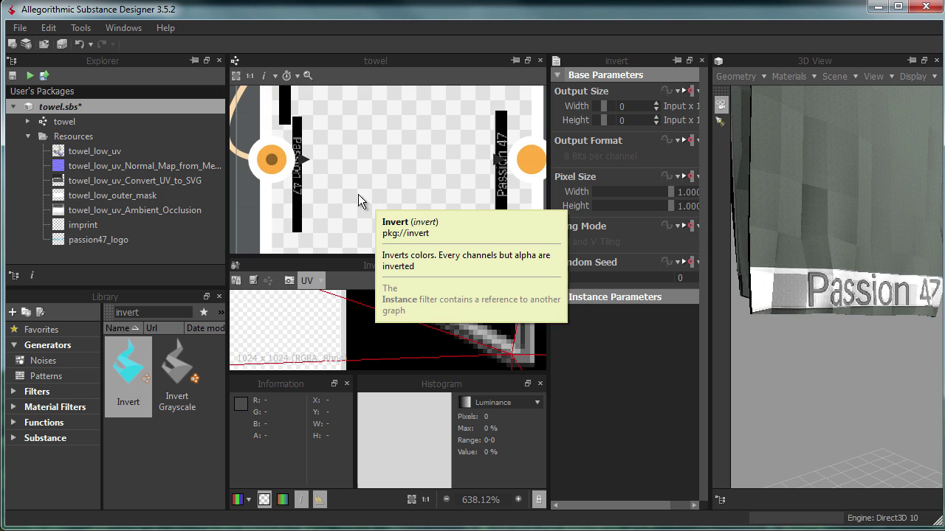
pyautogui.scroll(-3, 358, 194)
pyautogui.scroll(-2, 380, 207)
pyautogui.moveTo(379, 207); pyautogui.dragTo(380, 150, button='middle')
pyautogui.scroll(-2, 379, 150)
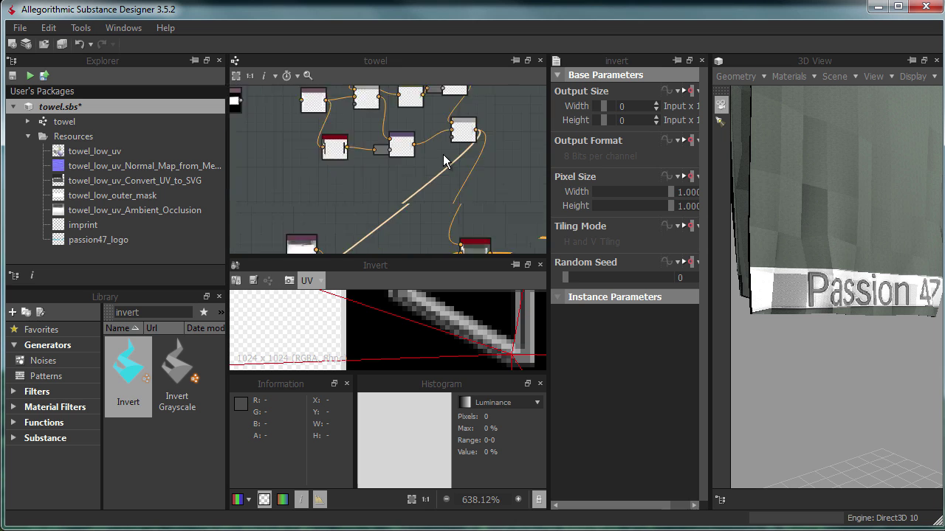
pyautogui.doubleClick(468, 127)
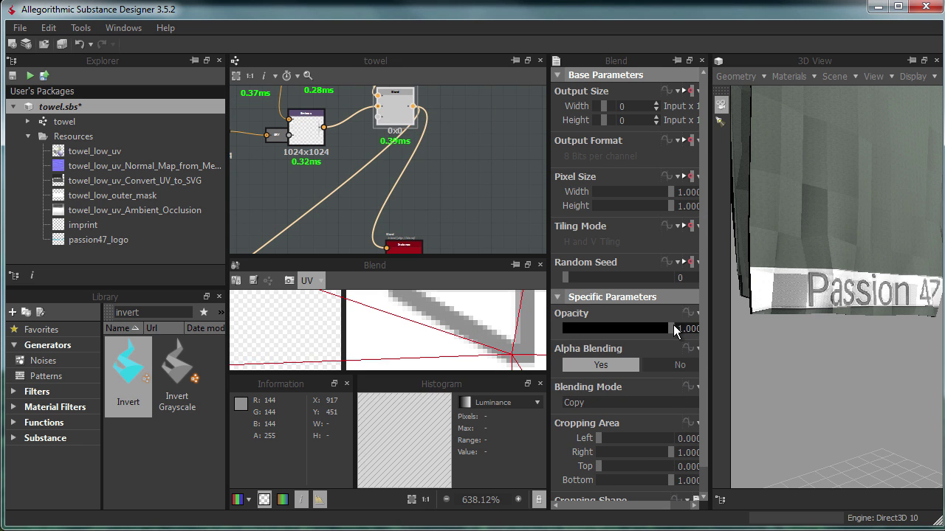
pyautogui.scroll(-3, 432, 200)
# Lower the final logo Blend opacity to 0.22 and check the logo in the 3D view.
pyautogui.click(421, 205)
pyautogui.moveTo(589, 327)
pyautogui.mouseDown()
pyautogui.moveTo(531, 327)
pyautogui.moveTo(552, 328)
pyautogui.mouseUp()
pyautogui.moveTo(748, 310); pyautogui.dragTo(714, 334)
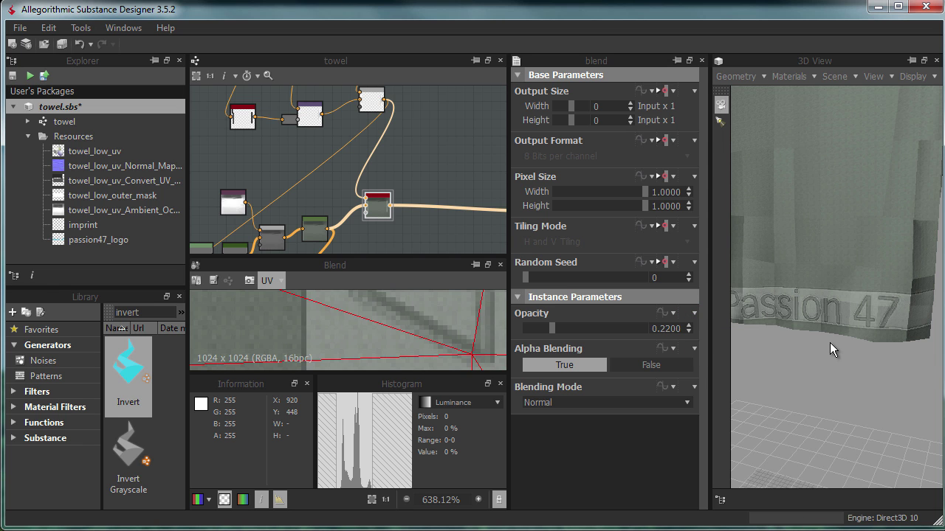
pyautogui.moveTo(838, 255)
pyautogui.mouseDown()
pyautogui.moveTo(894, 355)
pyautogui.moveTo(899, 350)
pyautogui.moveTo(861, 335)
pyautogui.moveTo(852, 312)
pyautogui.moveTo(771, 267)
pyautogui.moveTo(842, 329)
pyautogui.mouseUp()
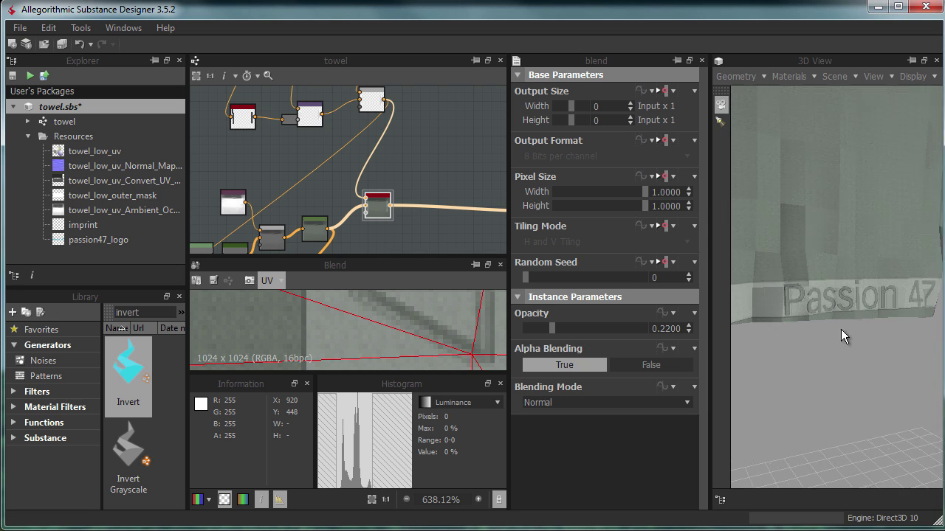
# Save towel.sbs and republish it, replacing the existing .sbsar archive.
pyautogui.click(87, 110)
pyautogui.hotkey('ctrl', 'p')
pyautogui.click(536, 462)
pyautogui.click(534, 301)
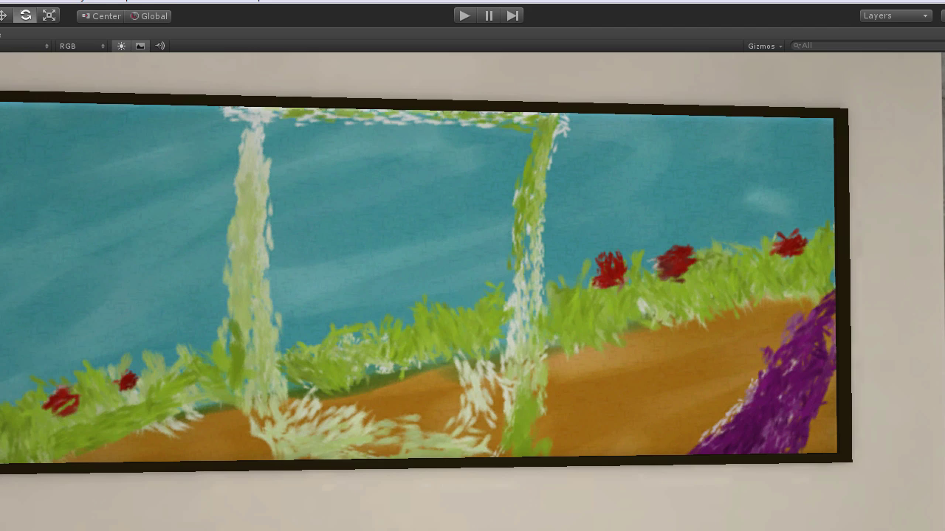
# Frame the towel in the scene view and restore the normal editor layout.
pyautogui.moveTo(590, 441); pyautogui.dragTo(600, 376, button='right')
pyautogui.press('f')
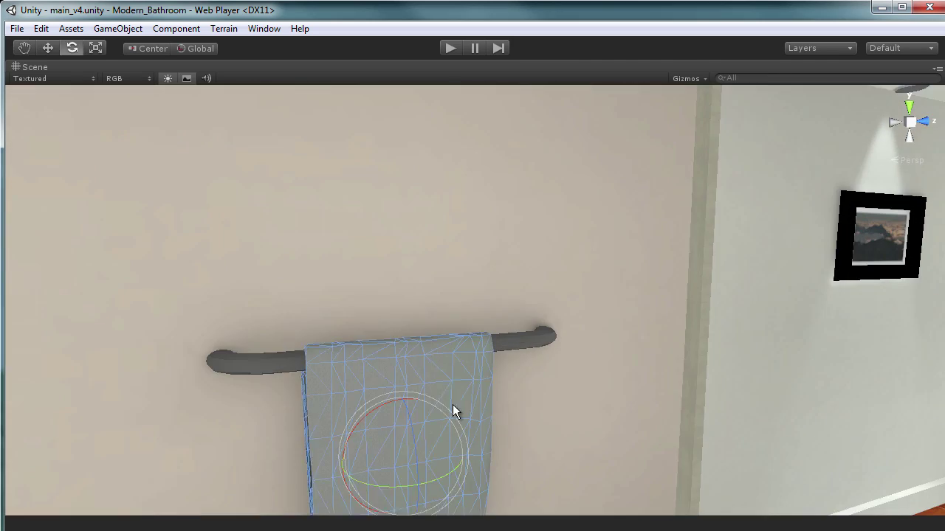
pyautogui.hotkey('shift', 'space')
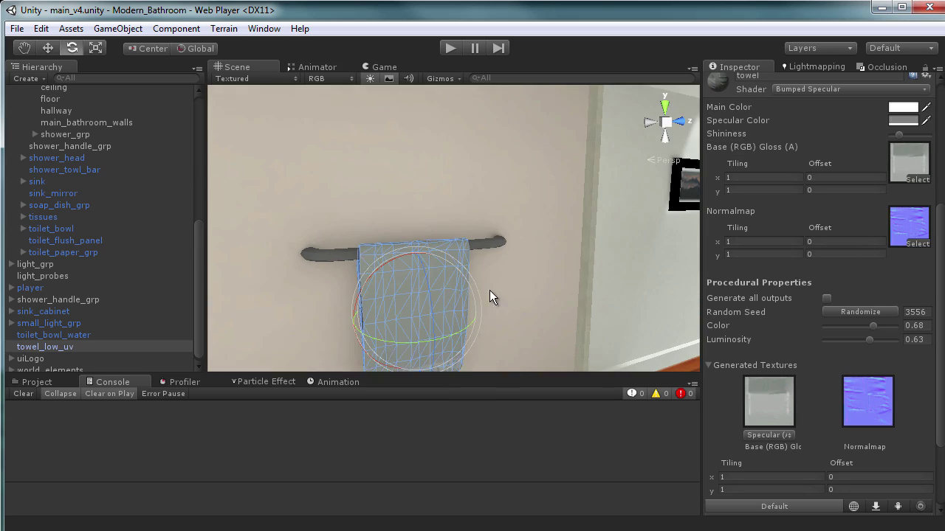
pyautogui.moveTo(490, 290); pyautogui.dragTo(533, 103, button='right')
# Set the towel material to Color 0.73, Luminosity 0.45 and Random Seed 6217.
pyautogui.click(524, 263)
pyautogui.scroll(5, 553, 221)
pyautogui.moveTo(581, 171)
pyautogui.mouseDown(button='right')
pyautogui.moveTo(433, 268)
pyautogui.moveTo(440, 255)
pyautogui.moveTo(553, 244)
pyautogui.mouseUp(button='right')
pyautogui.click(553, 244)
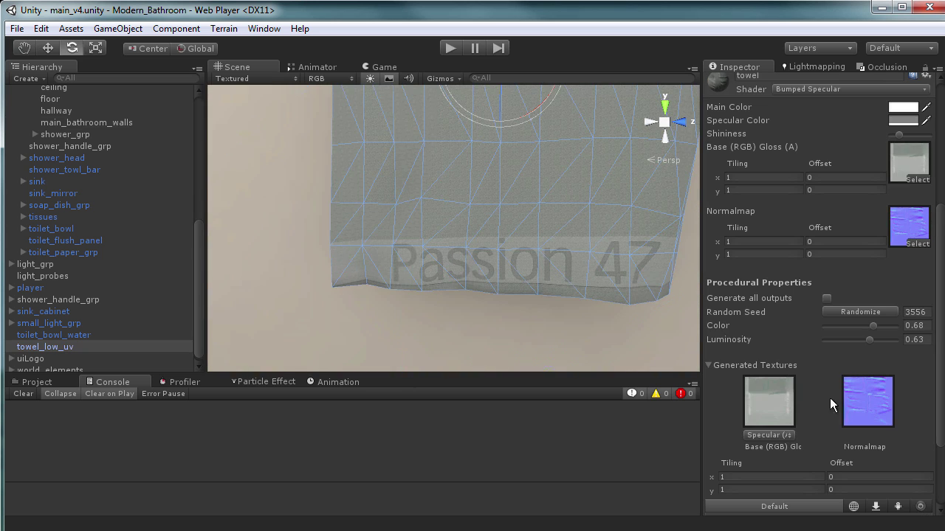
pyautogui.moveTo(858, 323)
pyautogui.mouseDown()
pyautogui.moveTo(845, 326)
pyautogui.moveTo(857, 339)
pyautogui.mouseUp()
pyautogui.click(860, 311)
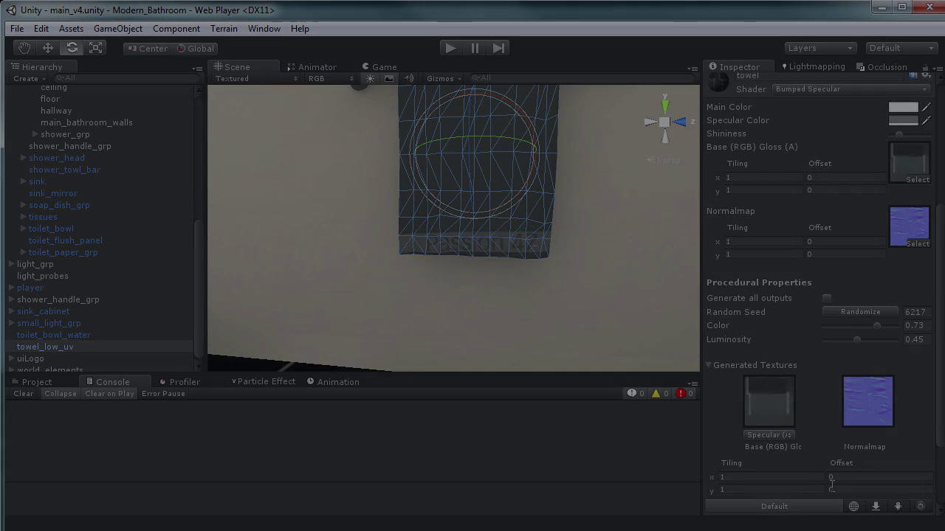